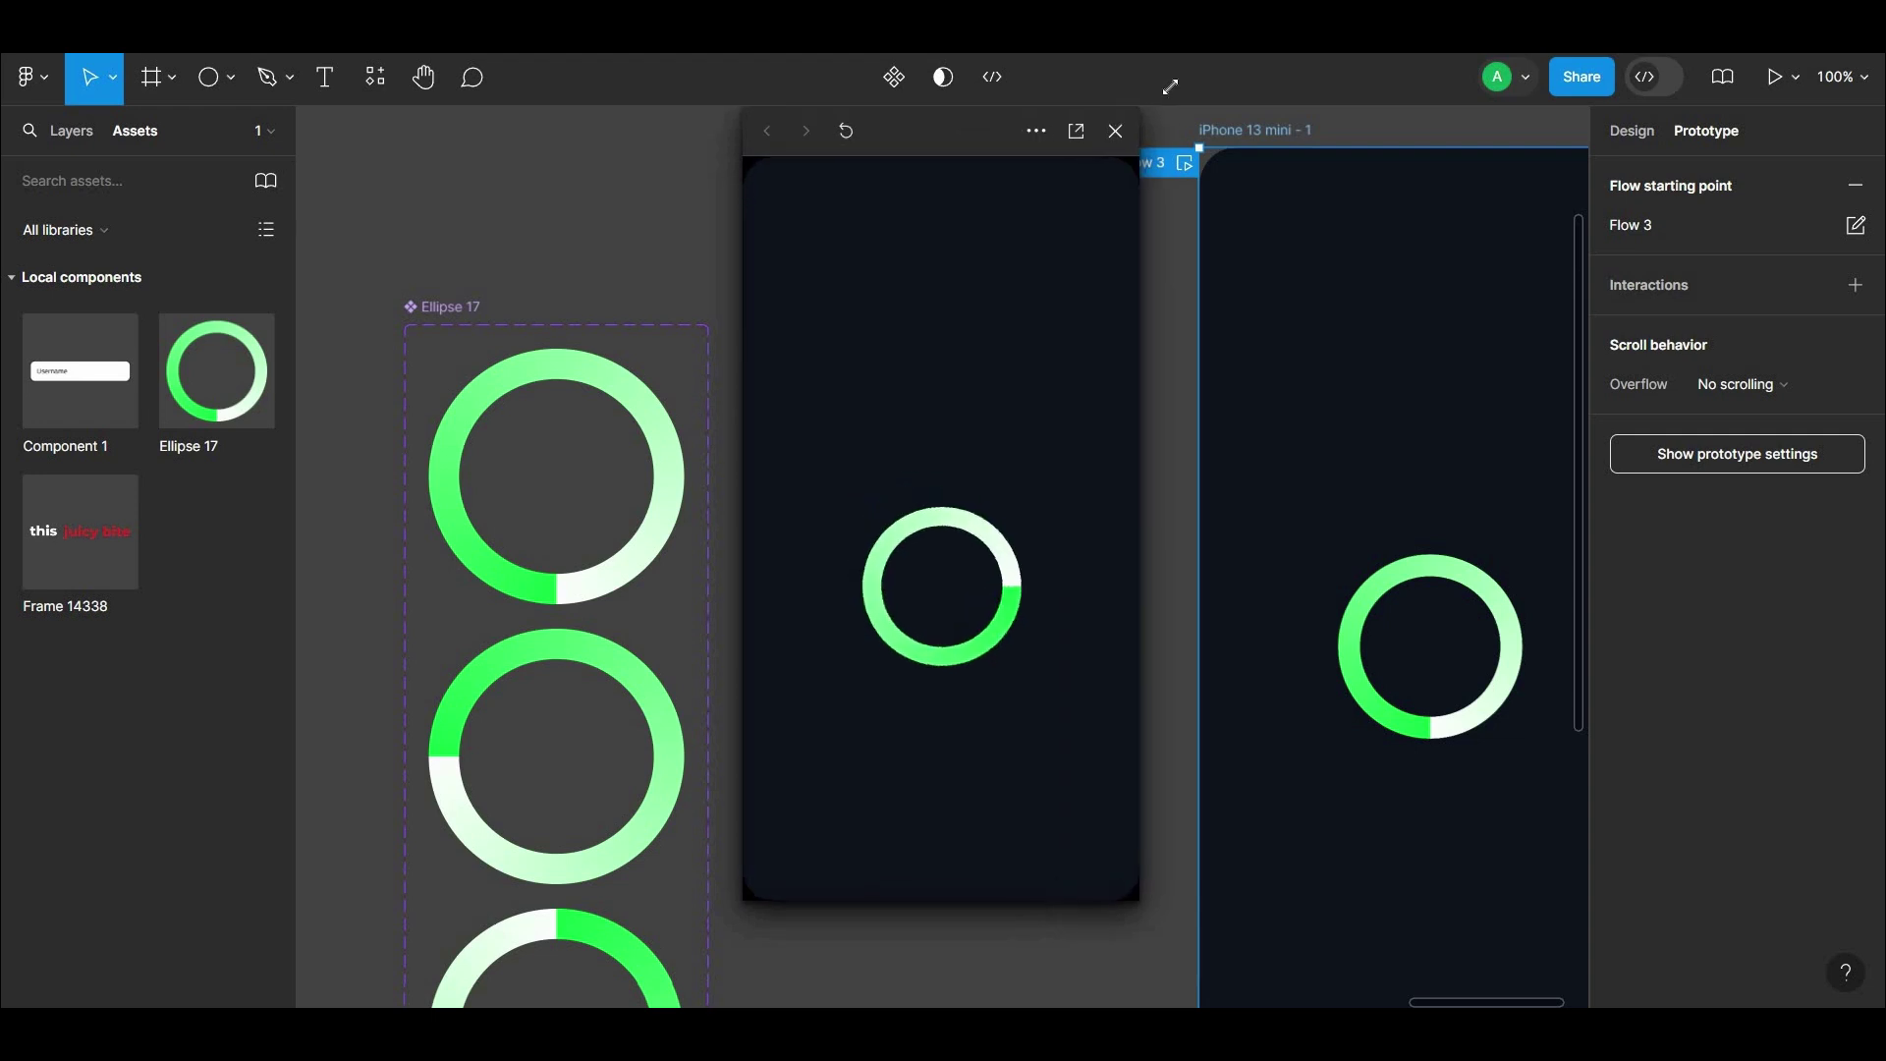
Move the spinner prototype preview window slightly down and to the right.
{"action": "left_click_drag", "start_coordinate": [968, 133], "coordinate": [997, 175]}
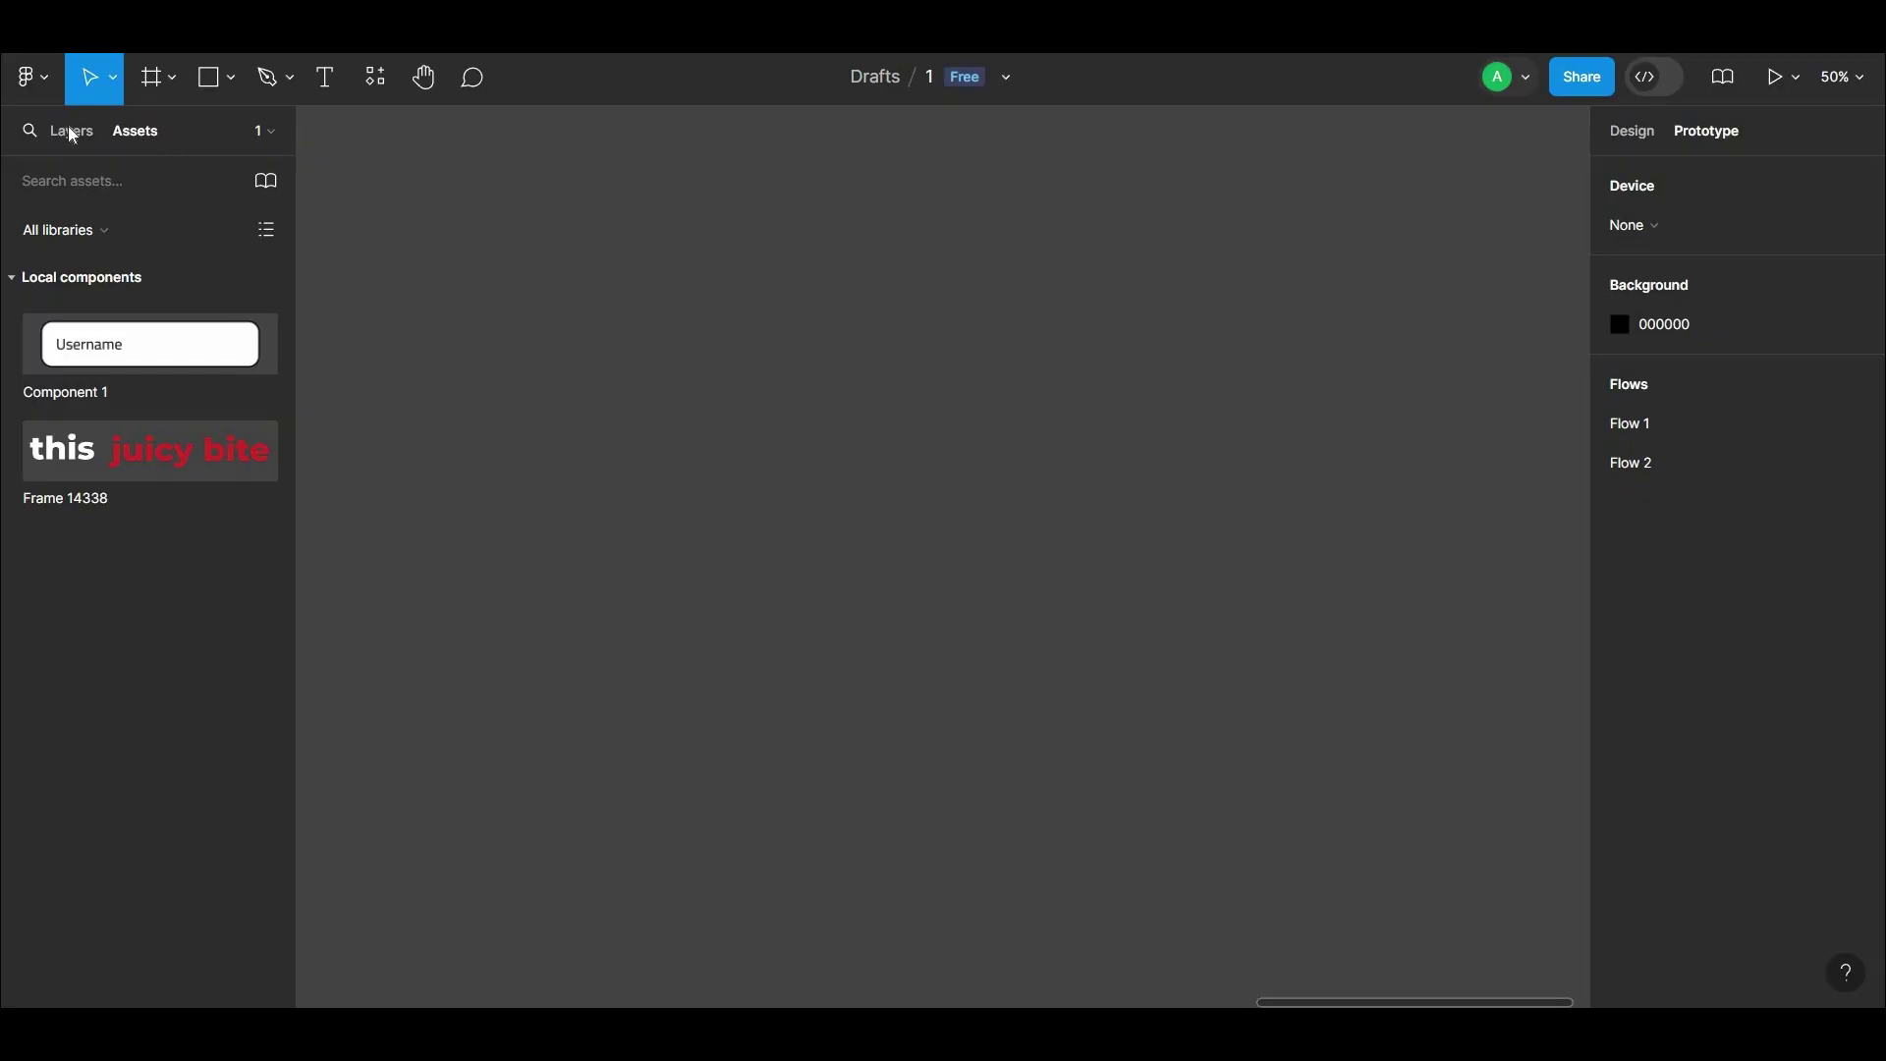
Draw a 208×208 circle, Ellipse 17, and select it at 100% zoom.
{"action": "left_click", "coordinate": [72, 131]}
{"action": "left_click", "coordinate": [231, 78]}
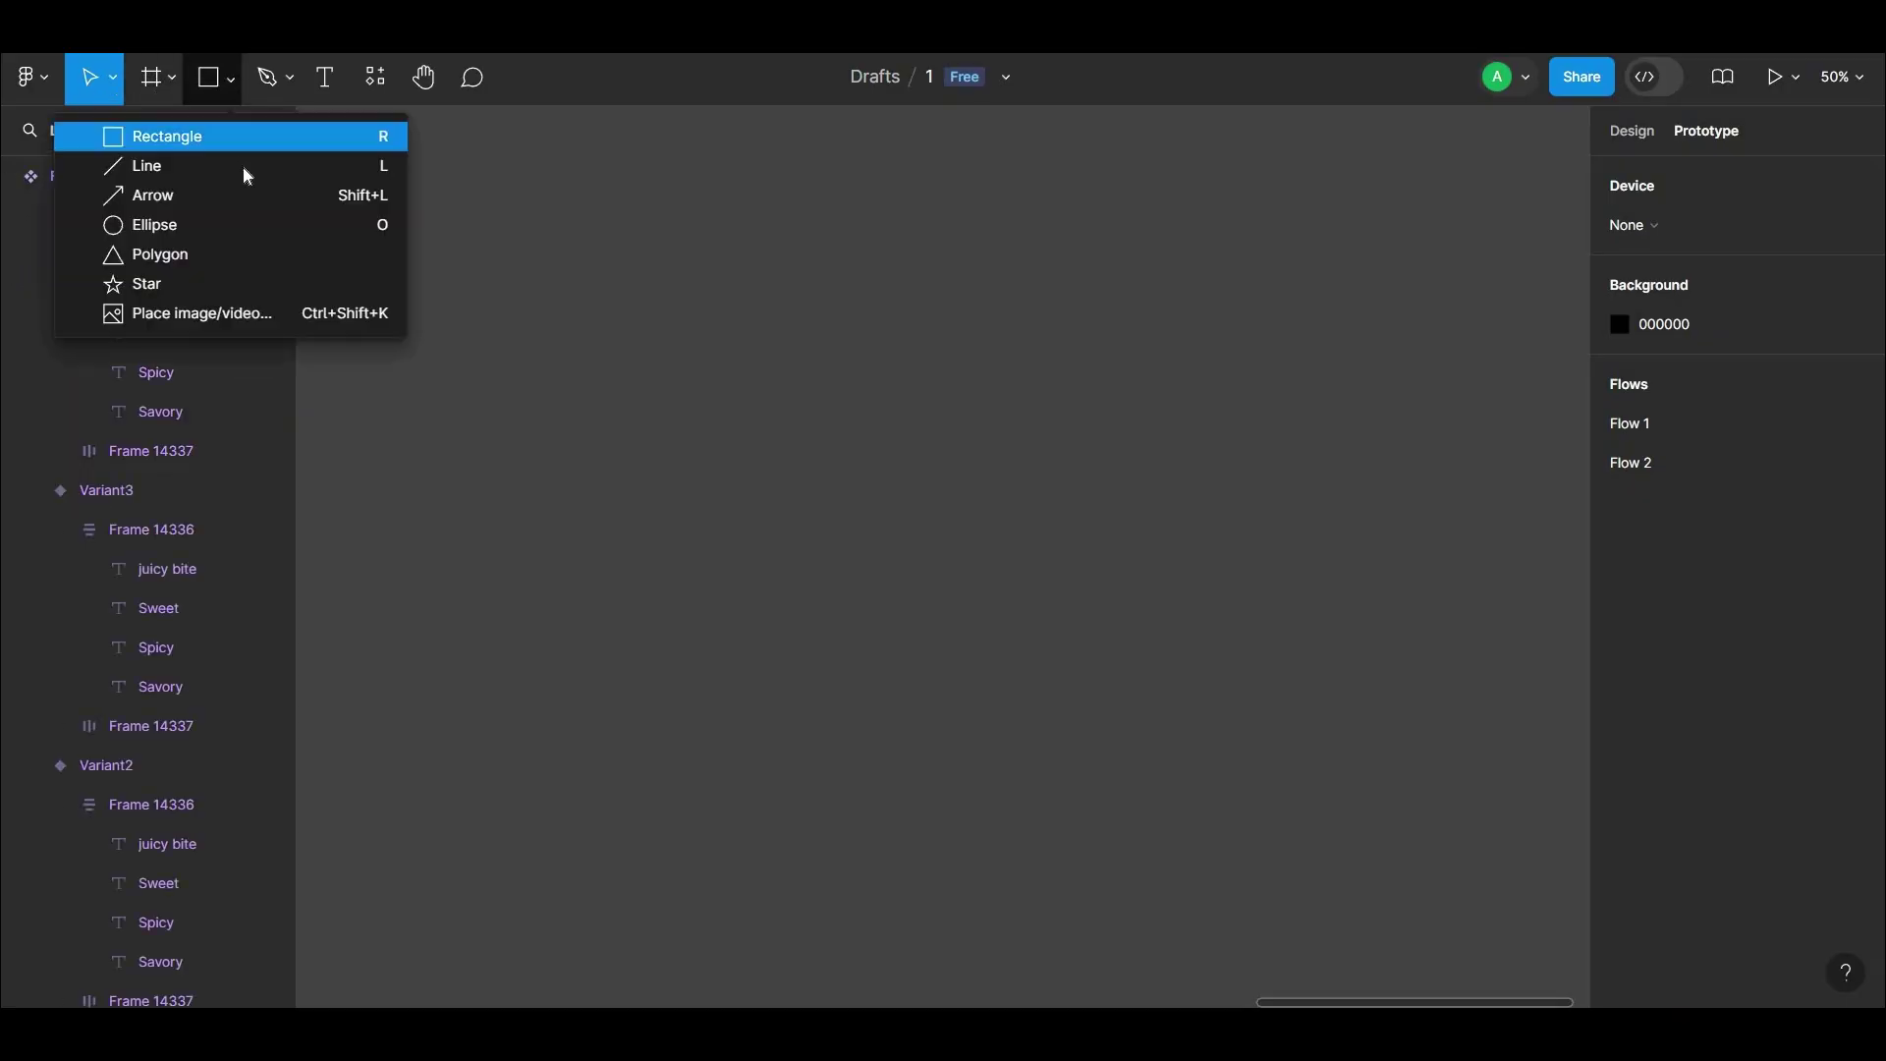
{"action": "left_click", "coordinate": [357, 227]}
{"action": "left_click_drag", "start_coordinate": [872, 389], "coordinate": [998, 515]}
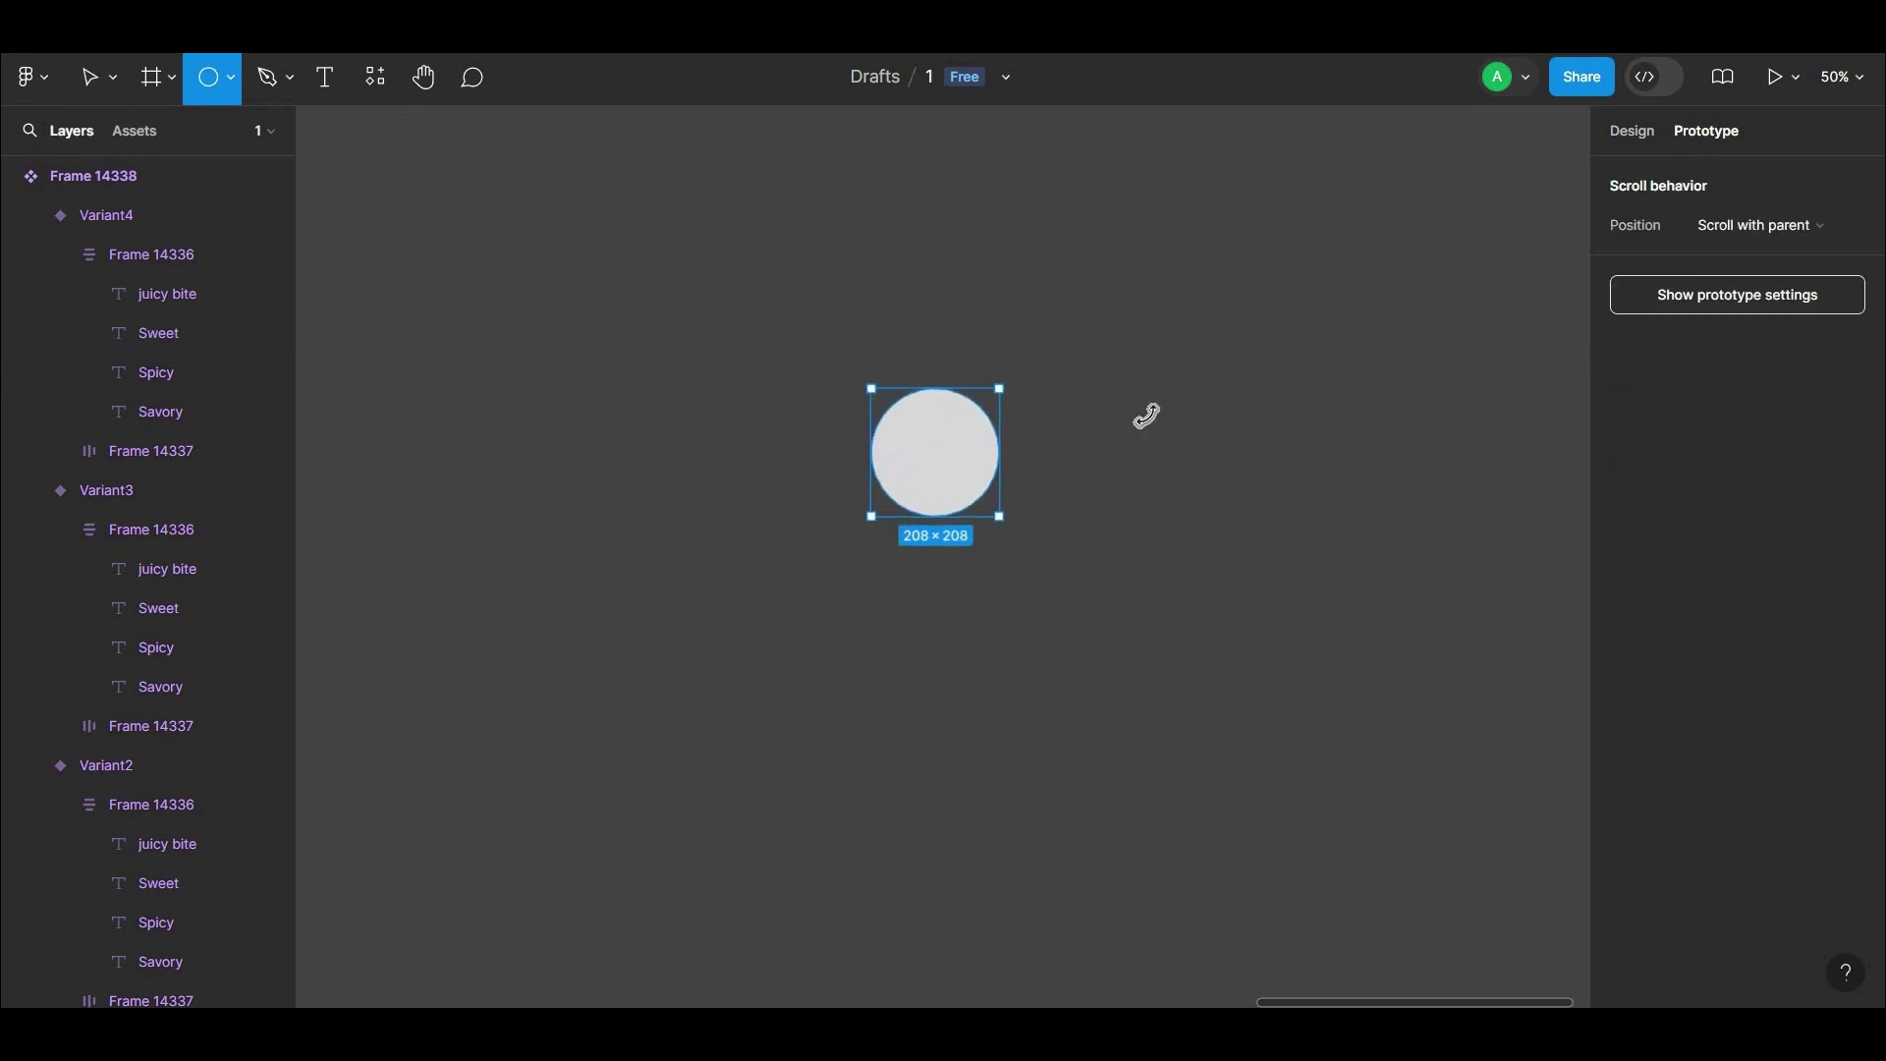
{"action": "left_click", "coordinate": [1026, 364]}
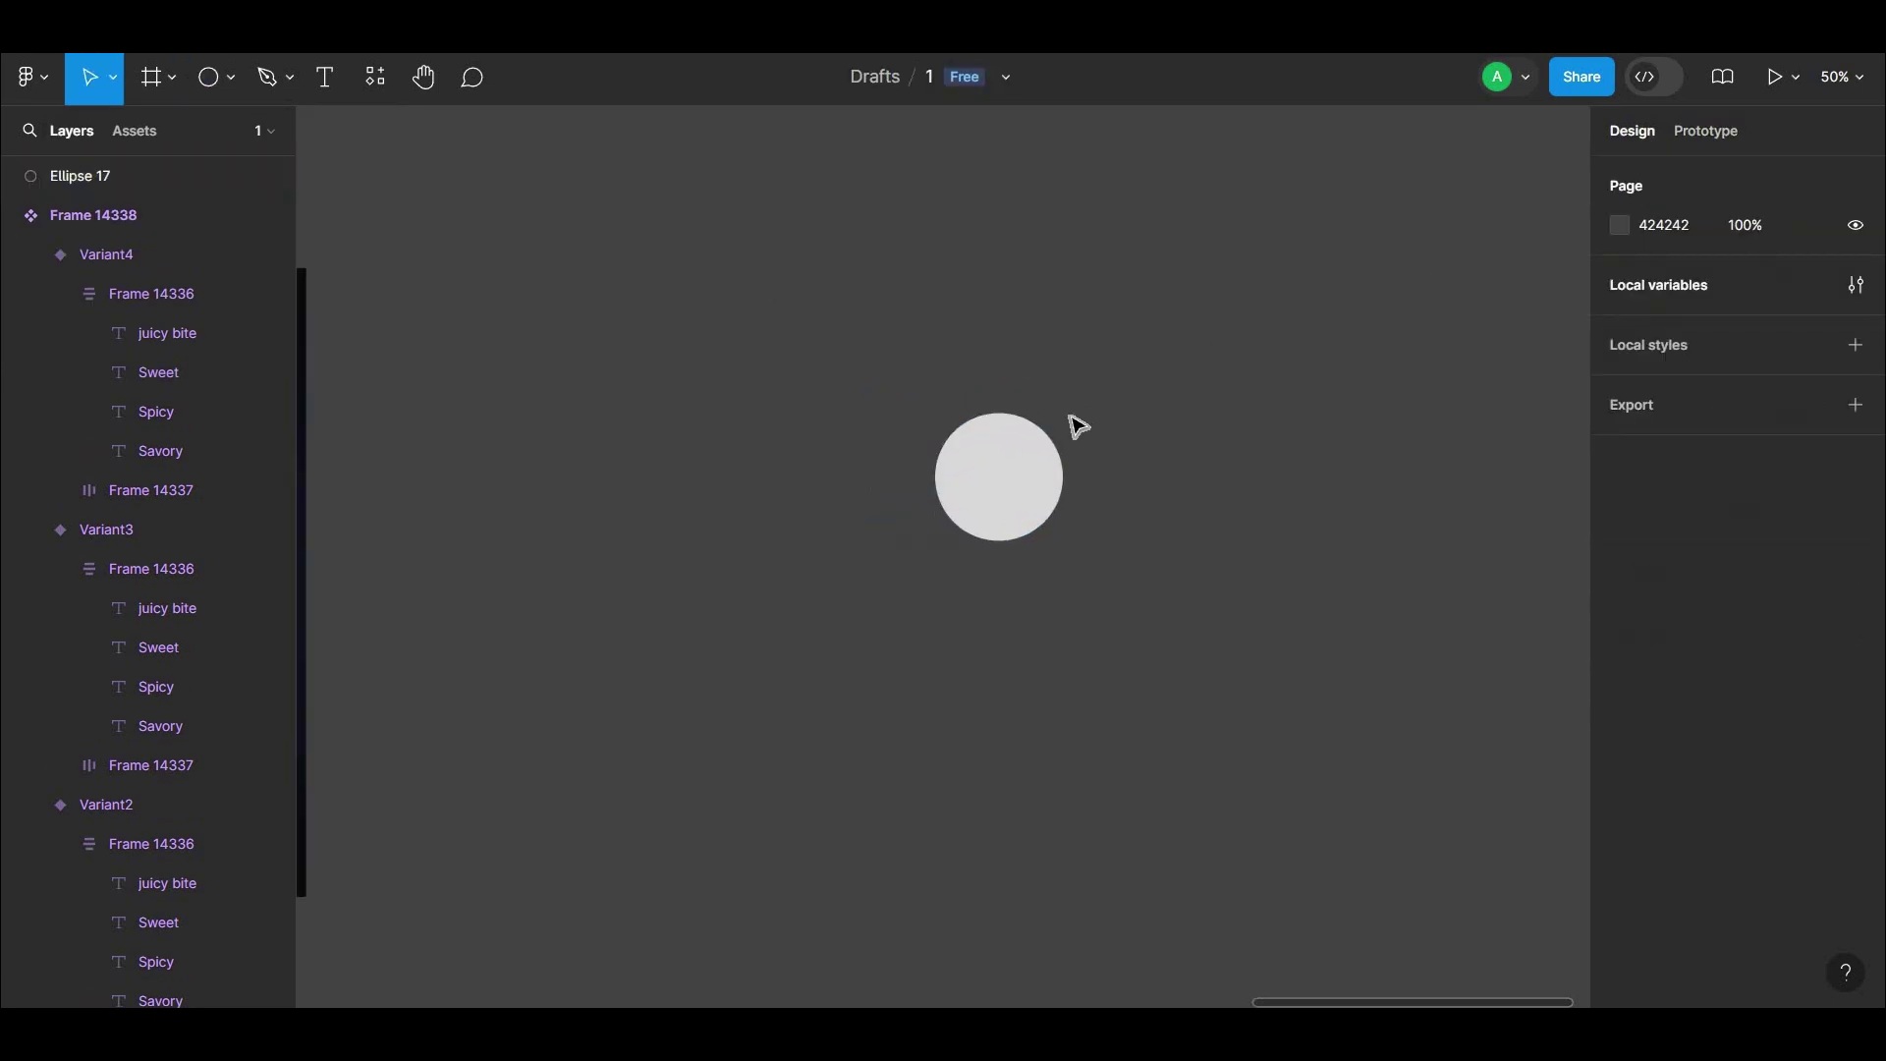
{"action": "key", "text": "shift+0"}
{"action": "left_click", "coordinate": [982, 417]}
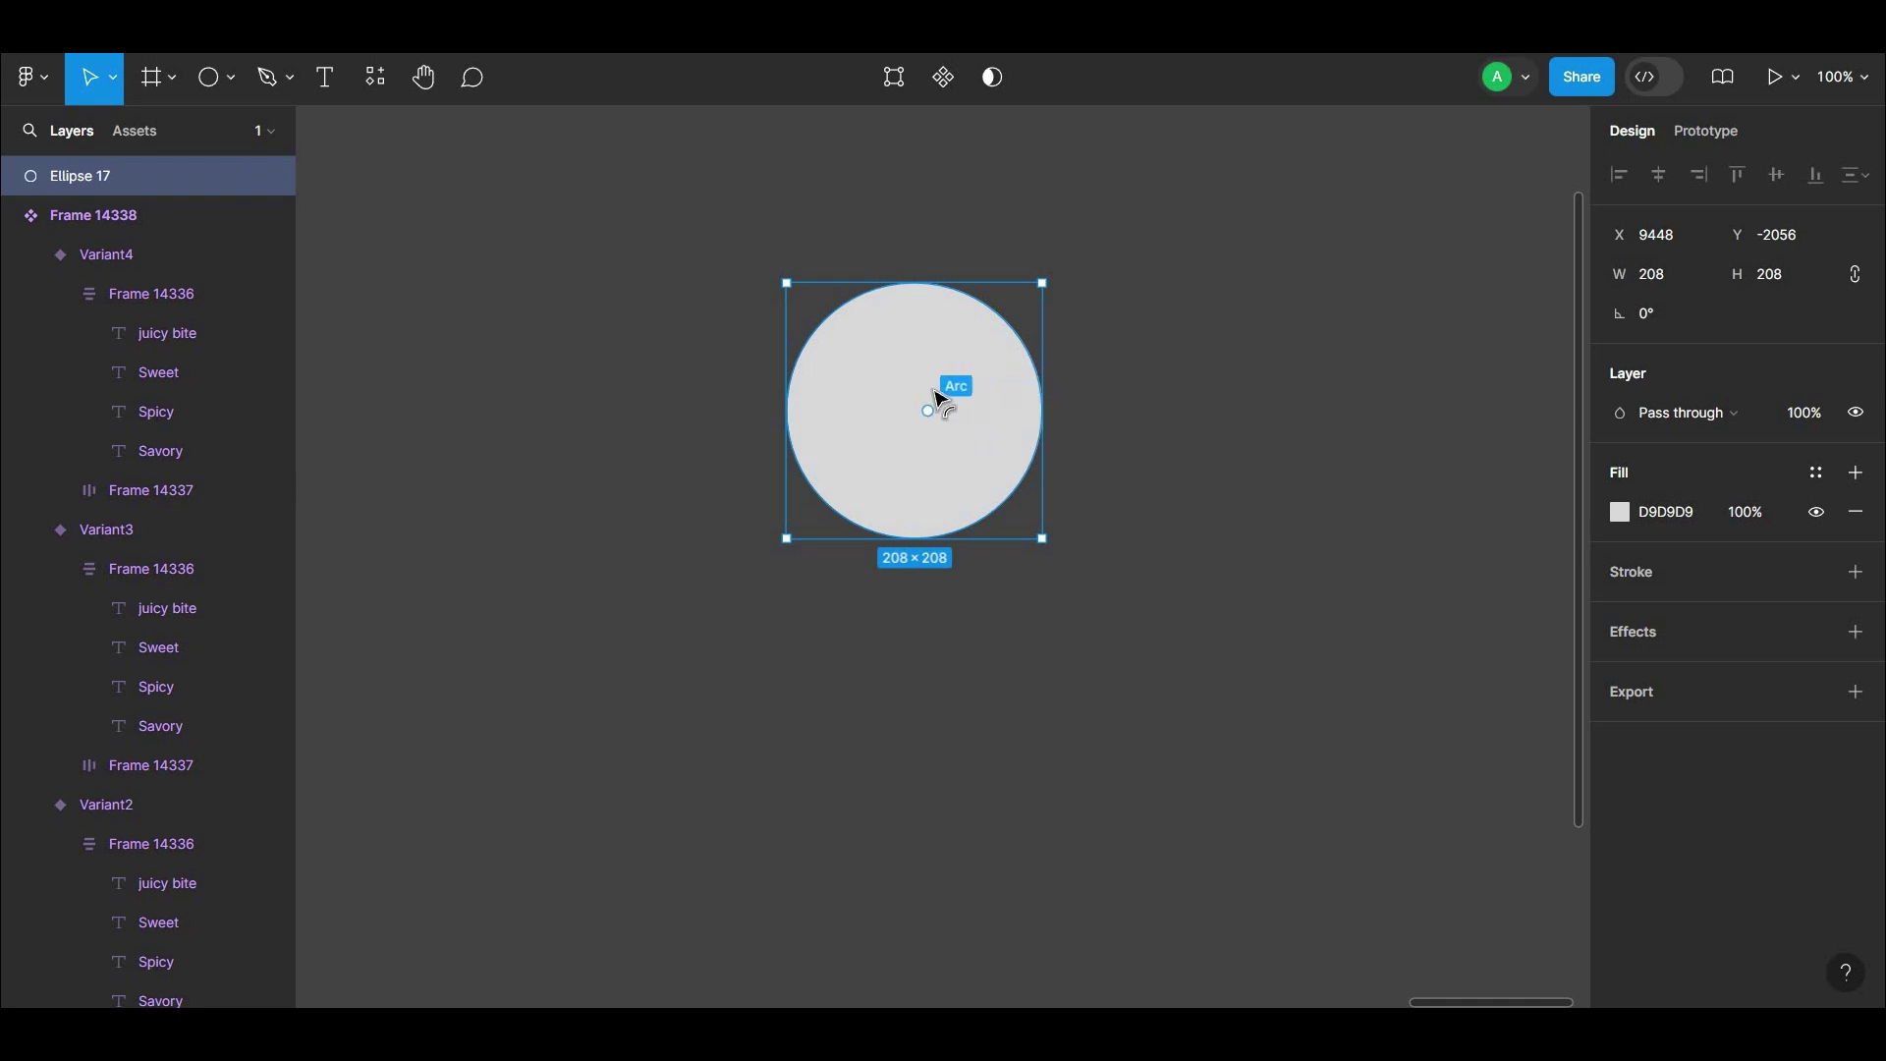
Make the circle a full ring with 76.27% inner ratio and shift it down-right.
{"action": "mouse_move", "coordinate": [933, 391]}
{"action": "left_mouse_down"}
{"action": "mouse_move", "coordinate": [917, 383]}
{"action": "mouse_move", "coordinate": [868, 501]}
{"action": "left_mouse_up"}
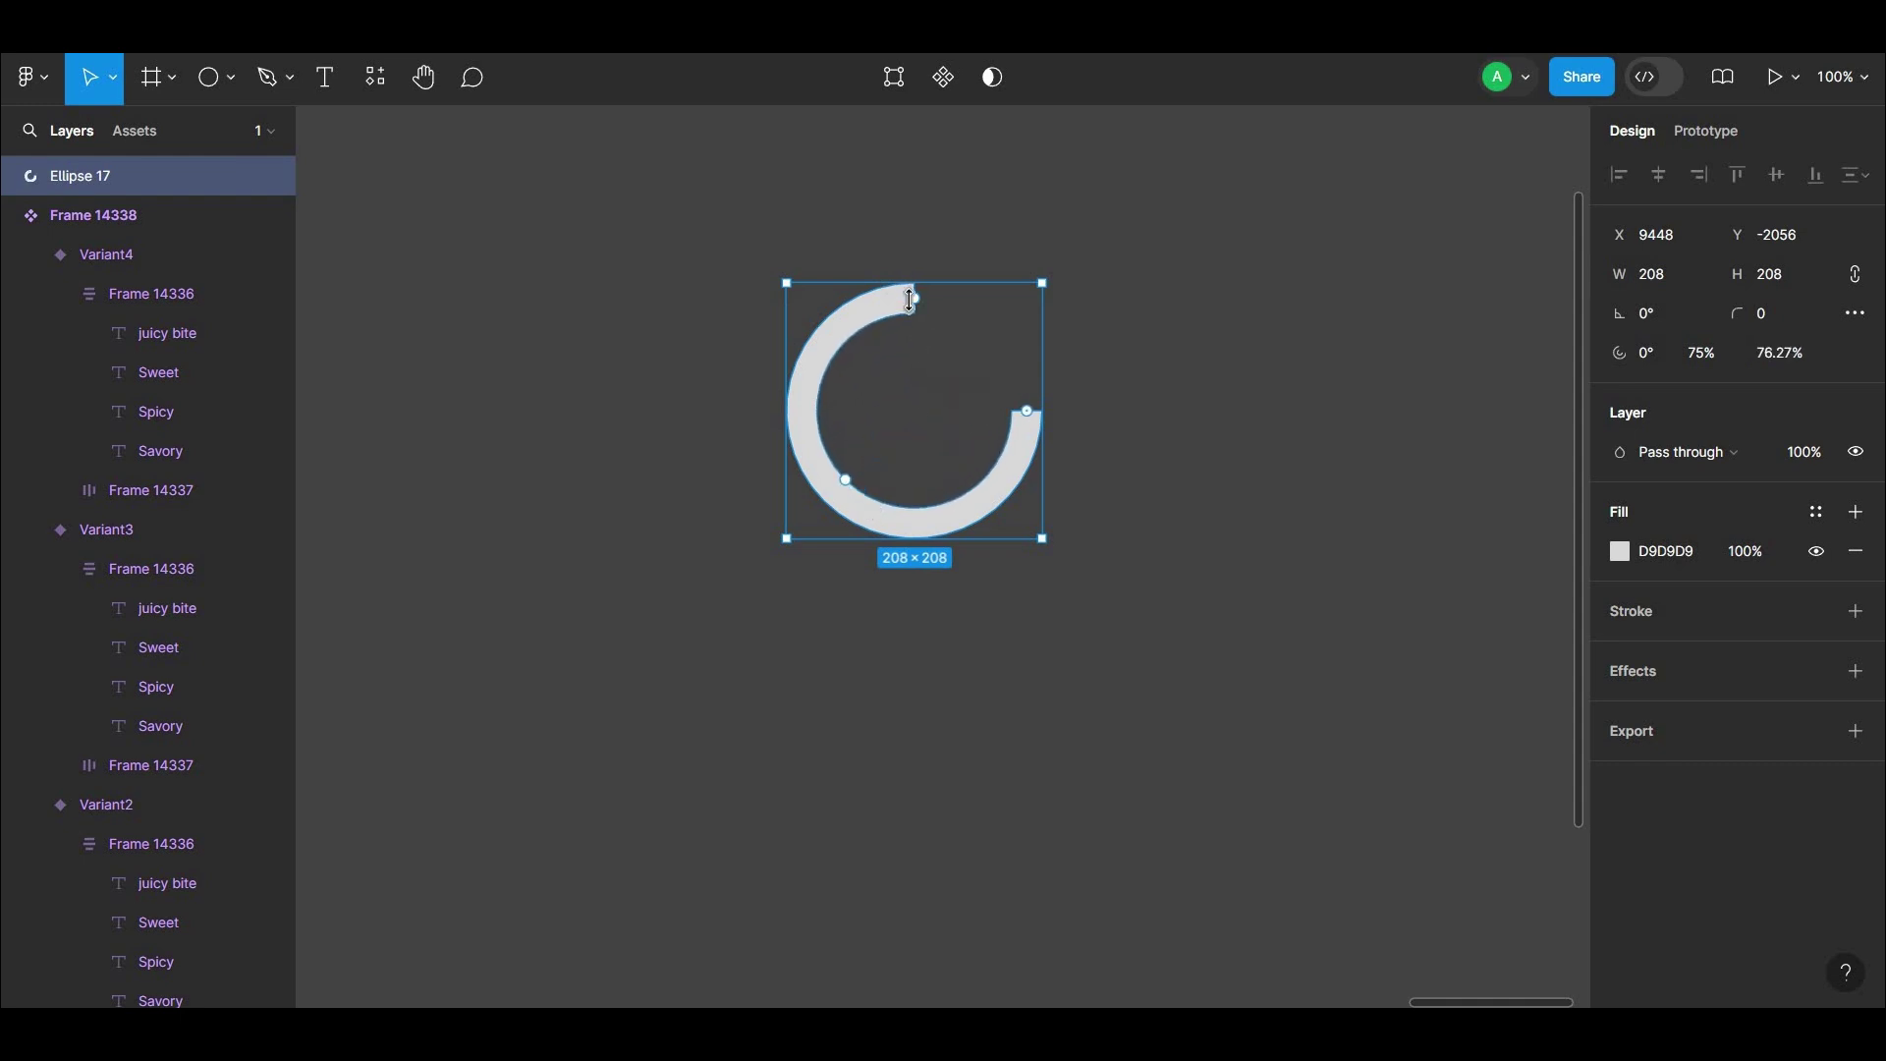
{"action": "mouse_move", "coordinate": [914, 298]}
{"action": "left_mouse_down"}
{"action": "mouse_move", "coordinate": [981, 338]}
{"action": "mouse_move", "coordinate": [1041, 424]}
{"action": "mouse_move", "coordinate": [1102, 425]}
{"action": "left_mouse_up"}
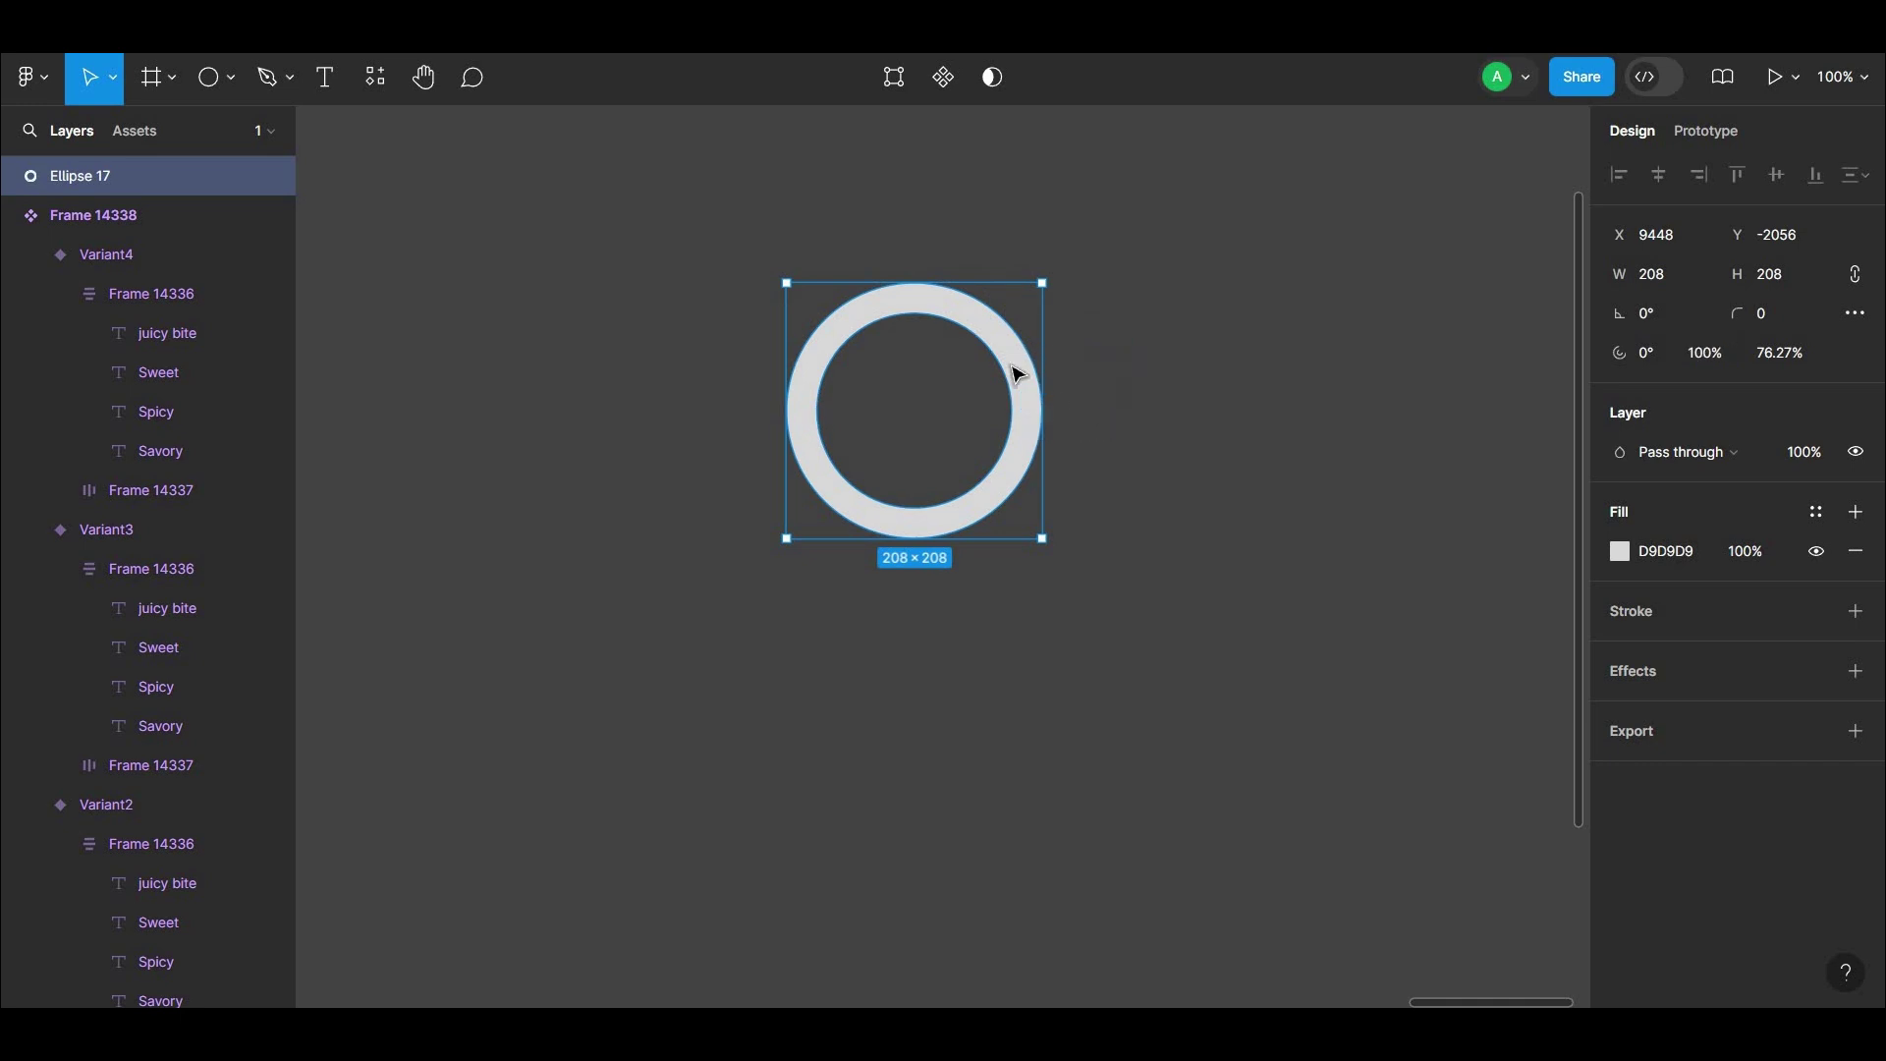
{"action": "left_click", "coordinate": [1120, 475]}
{"action": "mouse_move", "coordinate": [992, 355]}
{"action": "left_mouse_down"}
{"action": "mouse_move", "coordinate": [1120, 505]}
{"action": "mouse_move", "coordinate": [1094, 488]}
{"action": "mouse_move", "coordinate": [1151, 476]}
{"action": "left_mouse_up"}
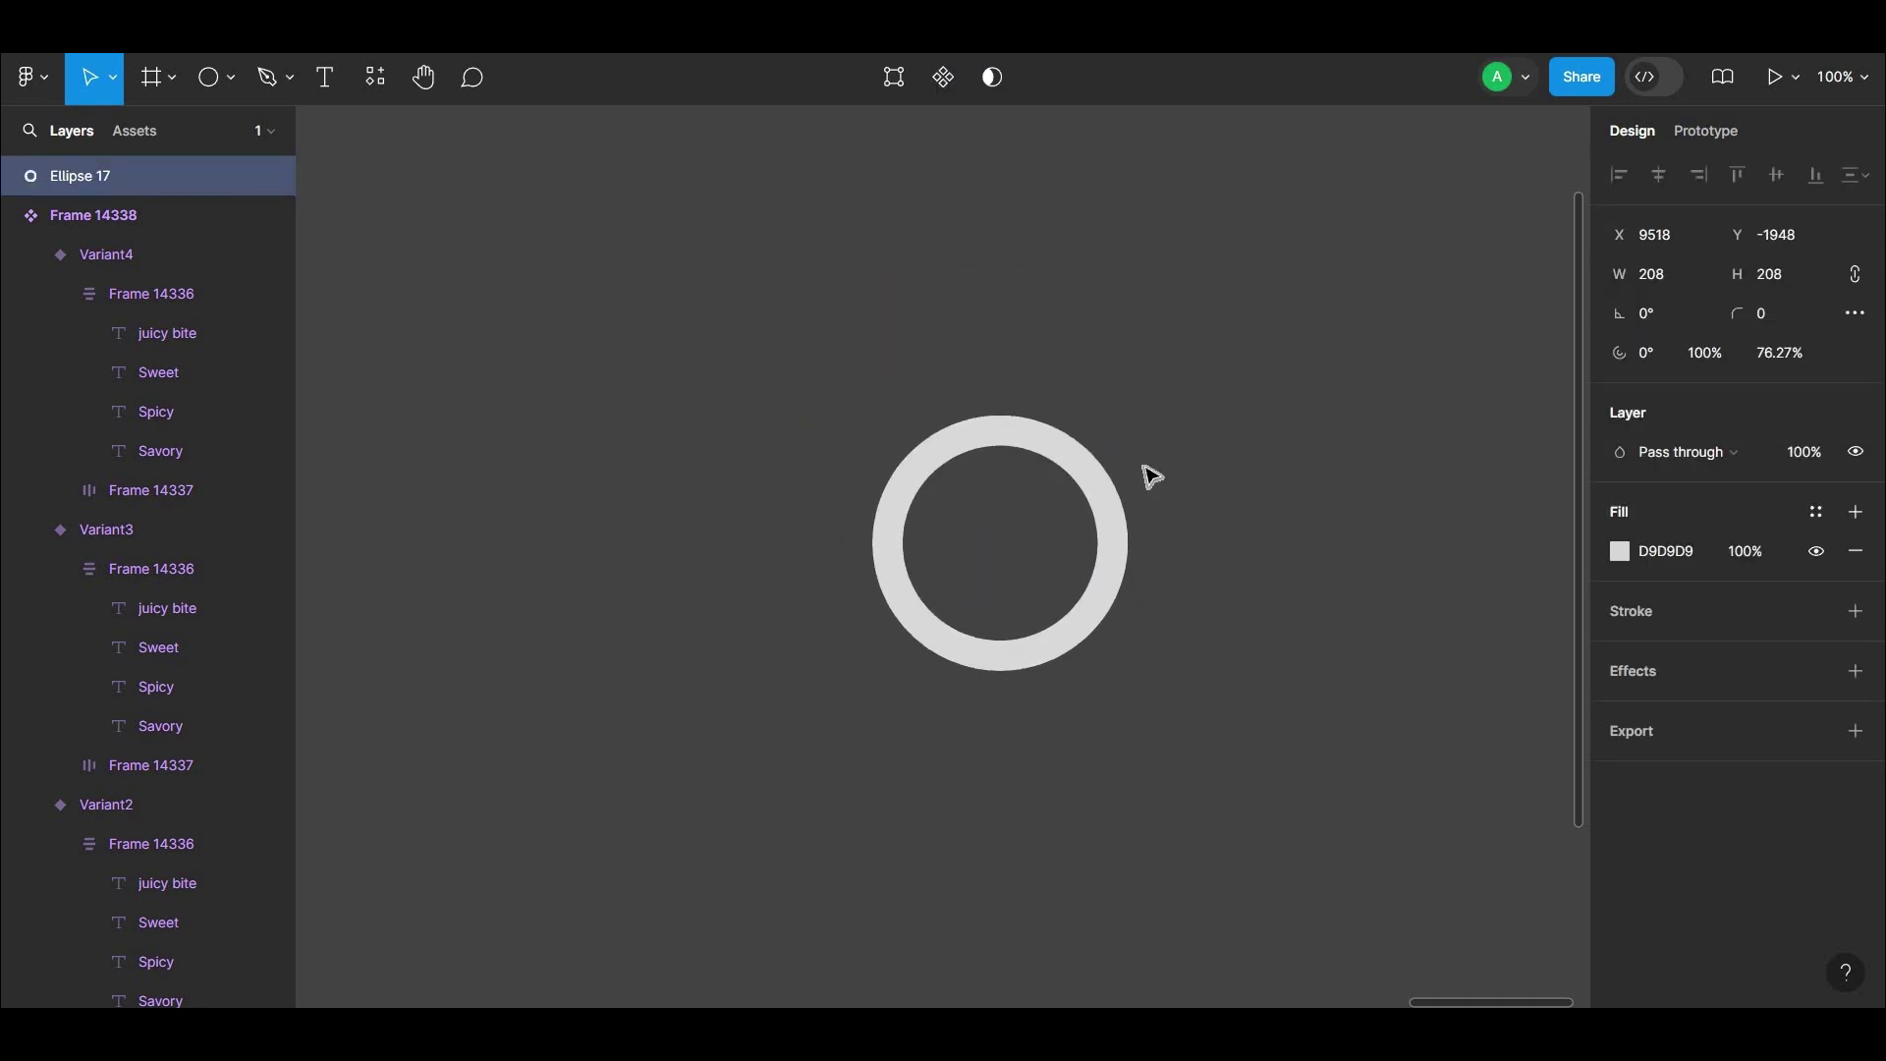
{"action": "left_click", "coordinate": [1204, 492]}
{"action": "left_click", "coordinate": [1099, 481]}
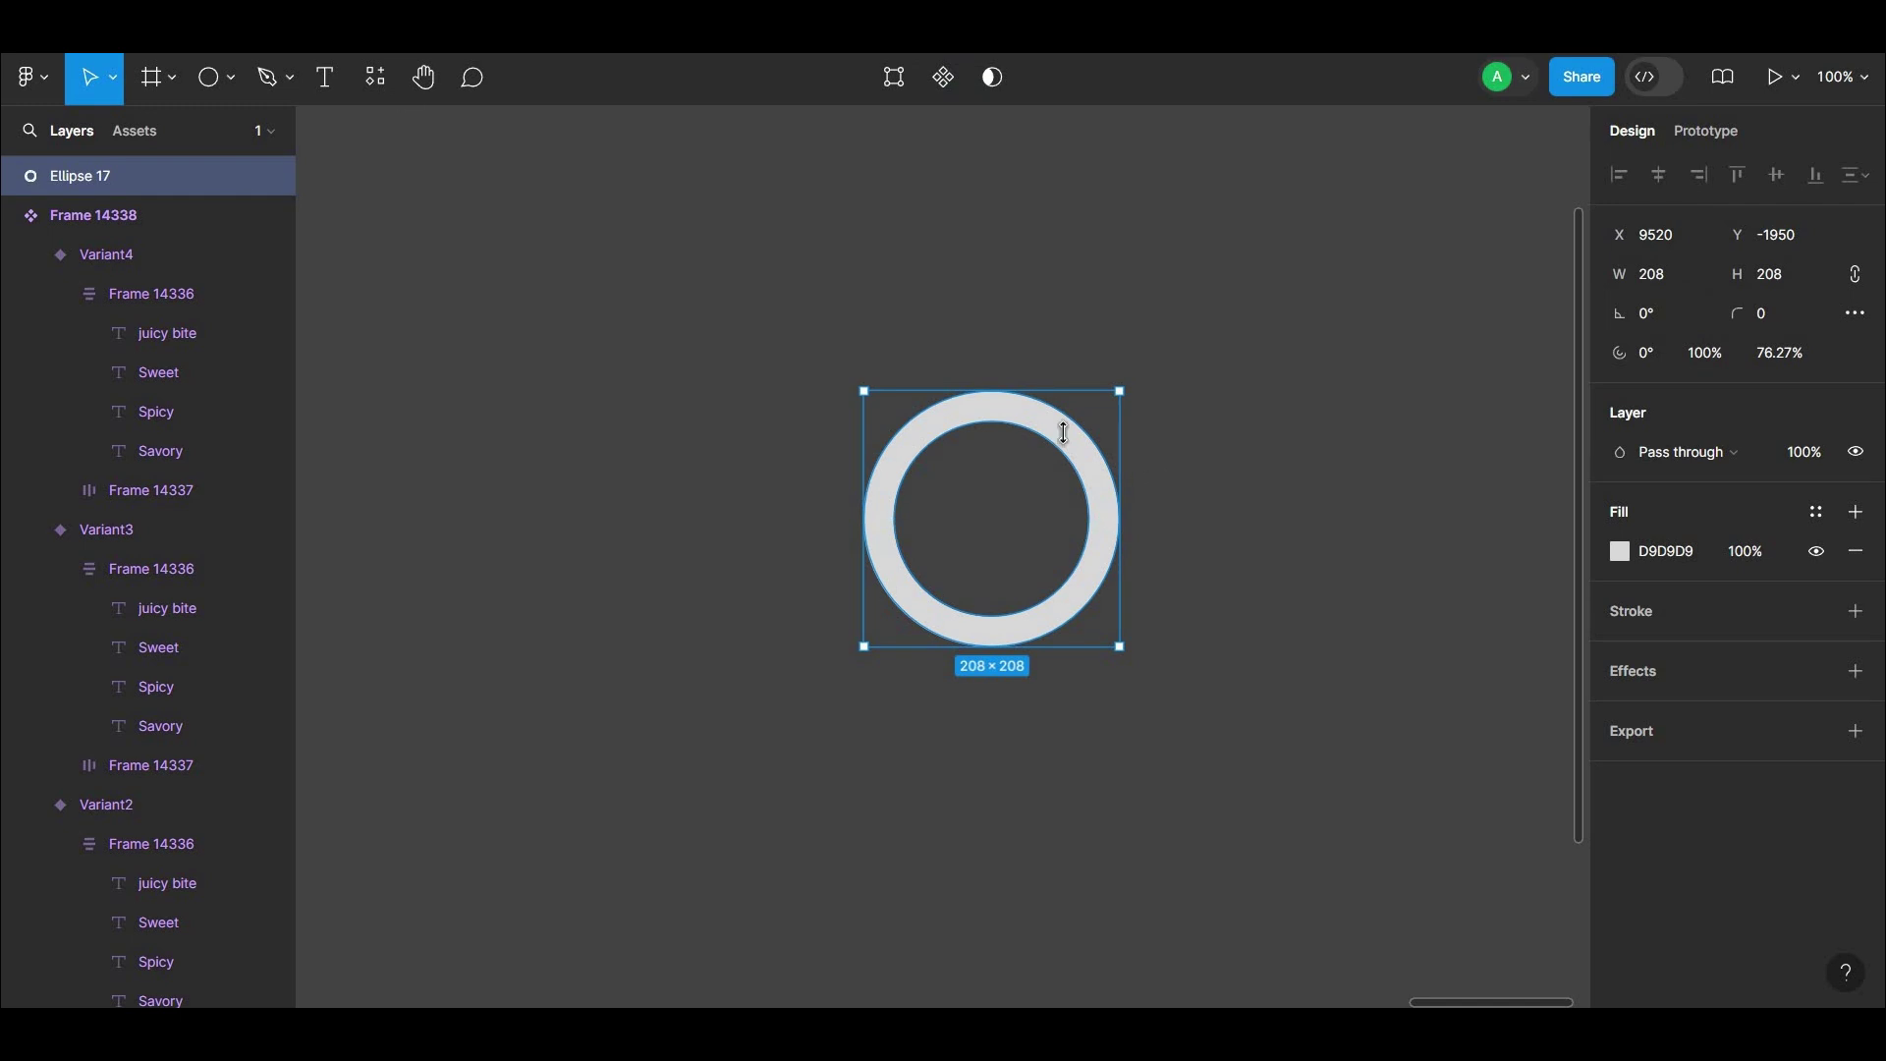
Fill the ring with green 0EFF43, then turn the fill into an Angular gradient.
{"action": "left_click", "coordinate": [1619, 552]}
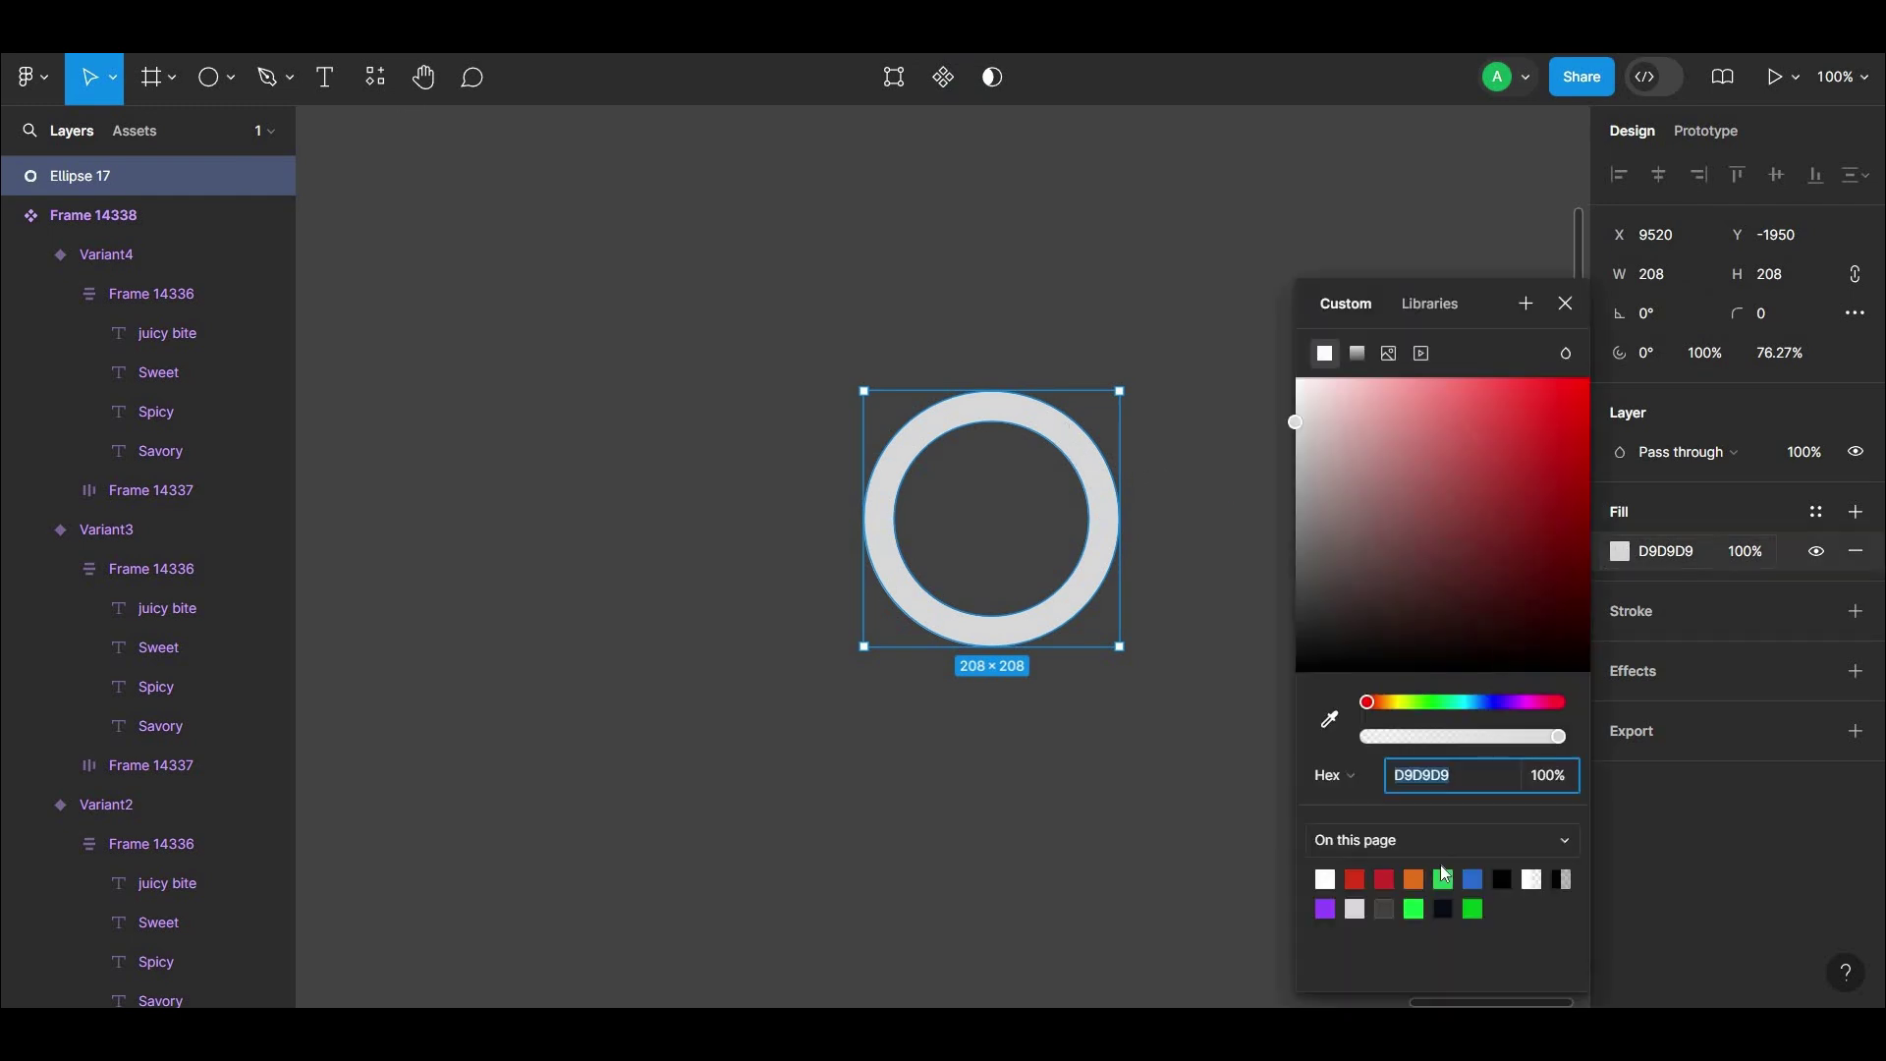
{"action": "left_click", "coordinate": [1416, 901]}
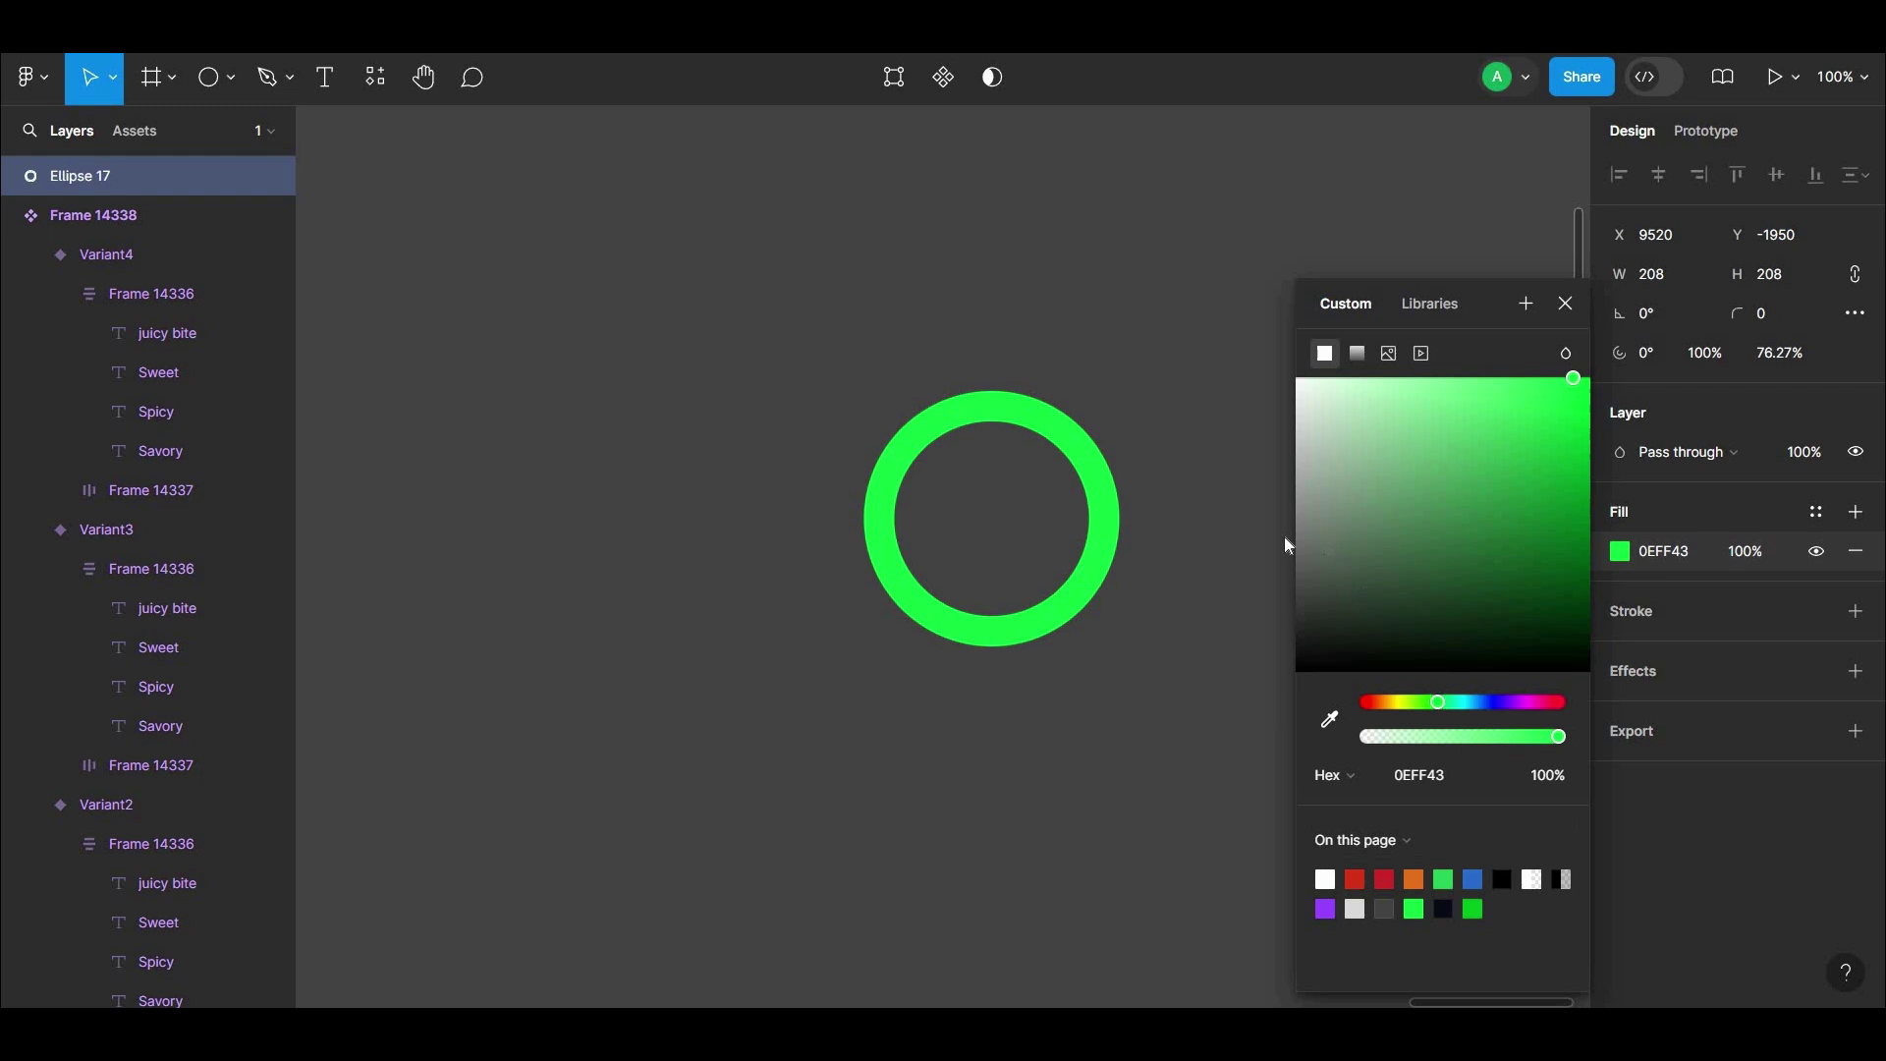
{"action": "left_click", "coordinate": [1192, 530]}
{"action": "left_click", "coordinate": [1104, 519]}
{"action": "left_click", "coordinate": [1620, 552]}
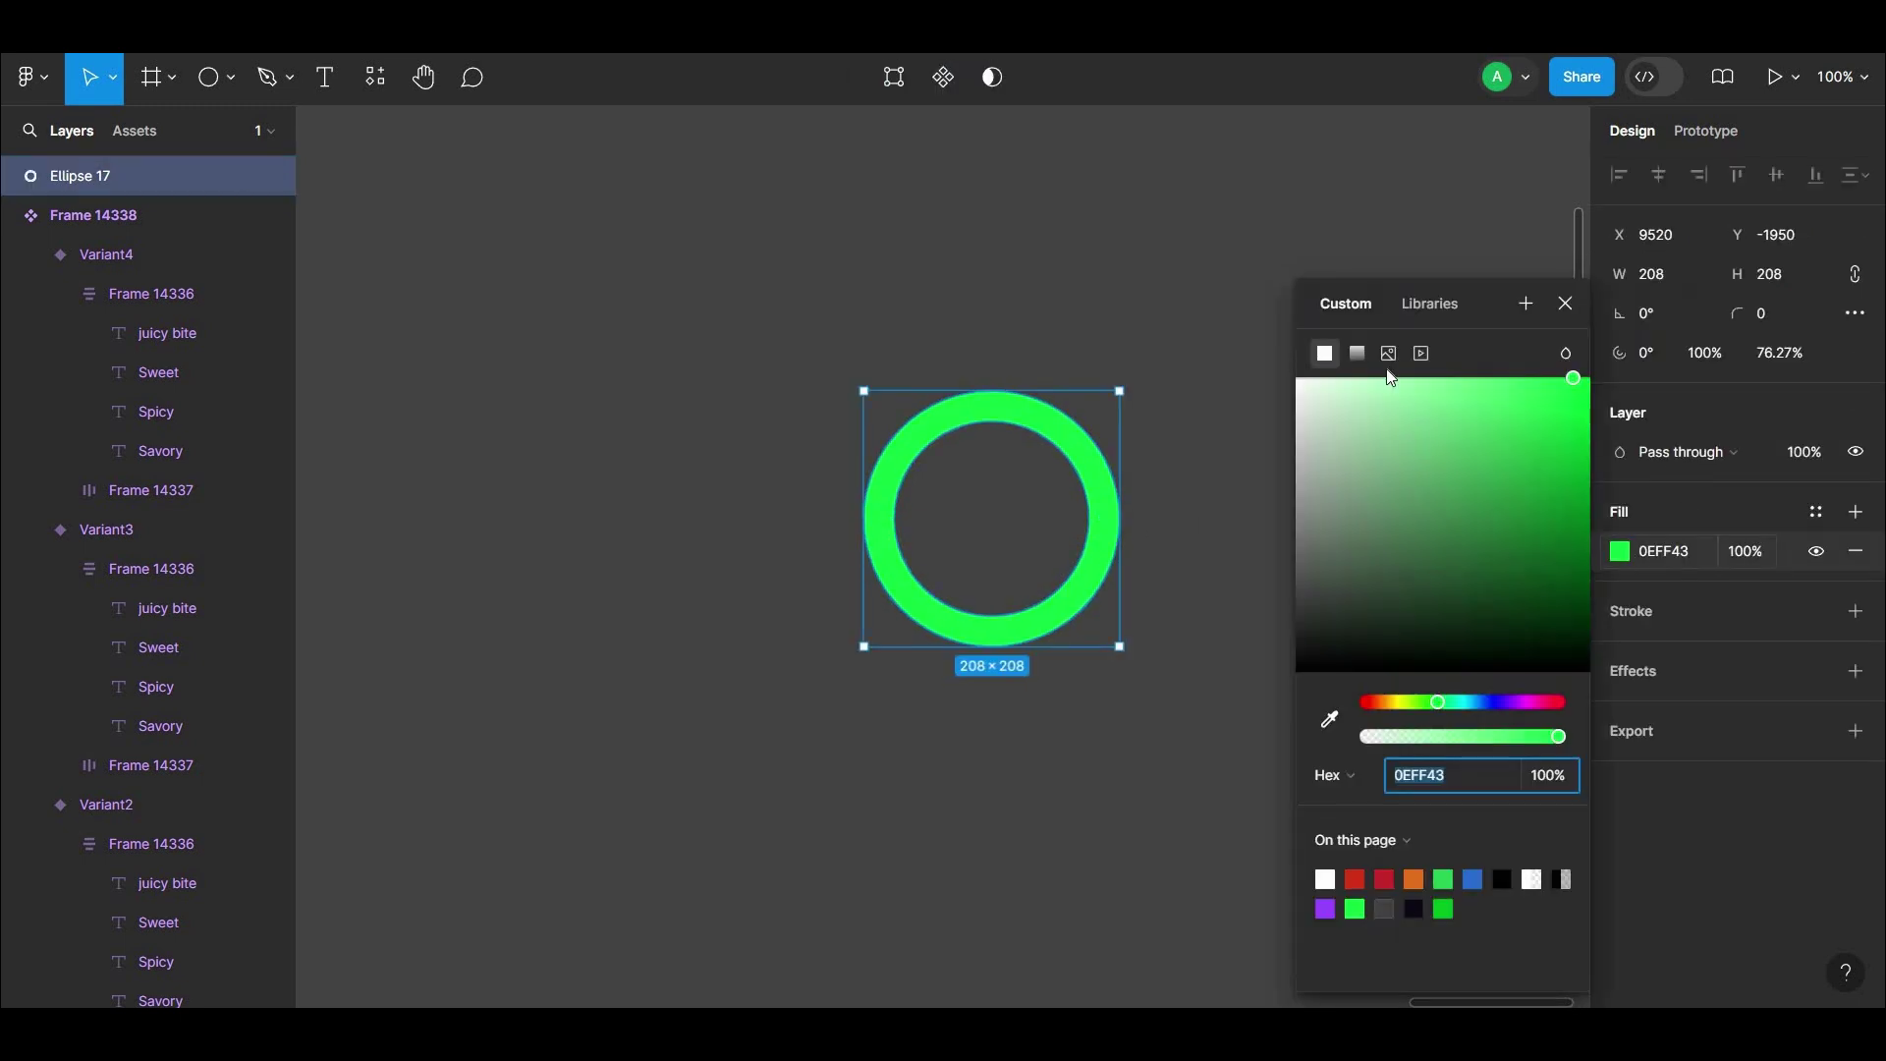
{"action": "left_click", "coordinate": [1358, 354]}
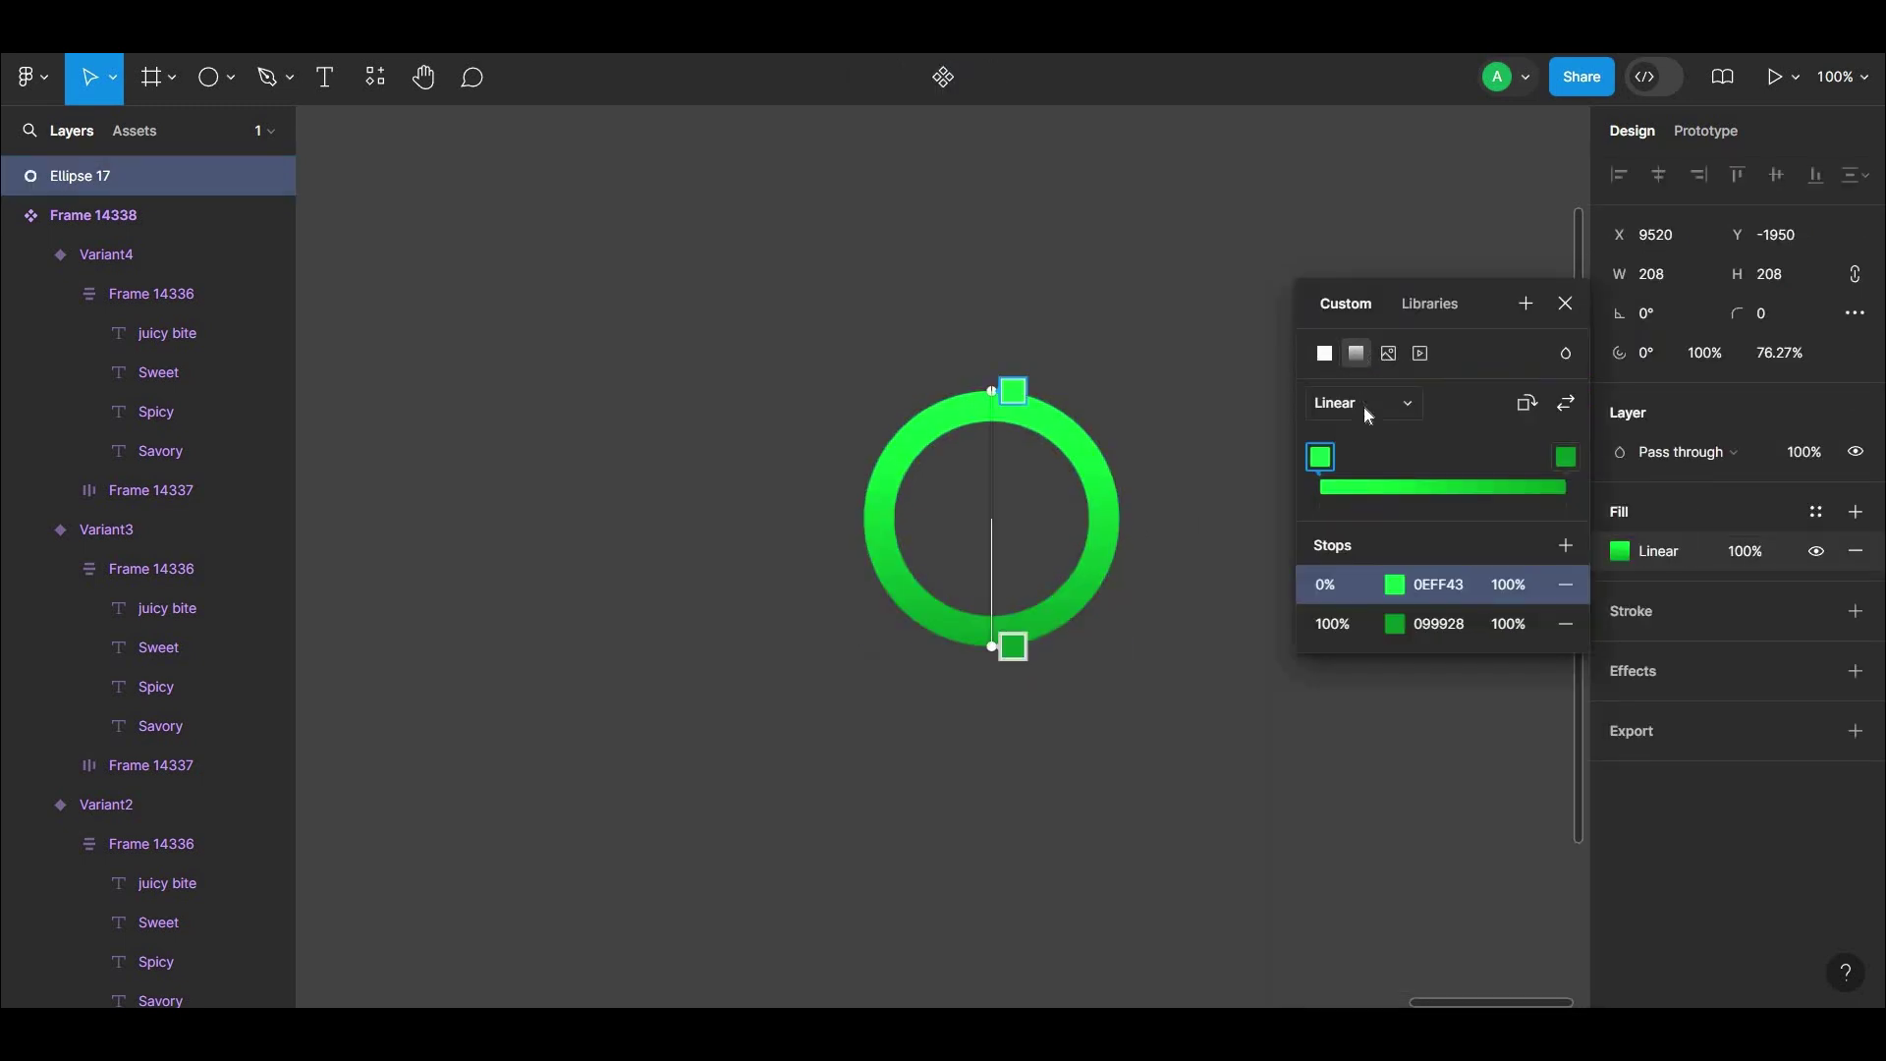
{"action": "left_click", "coordinate": [1399, 413]}
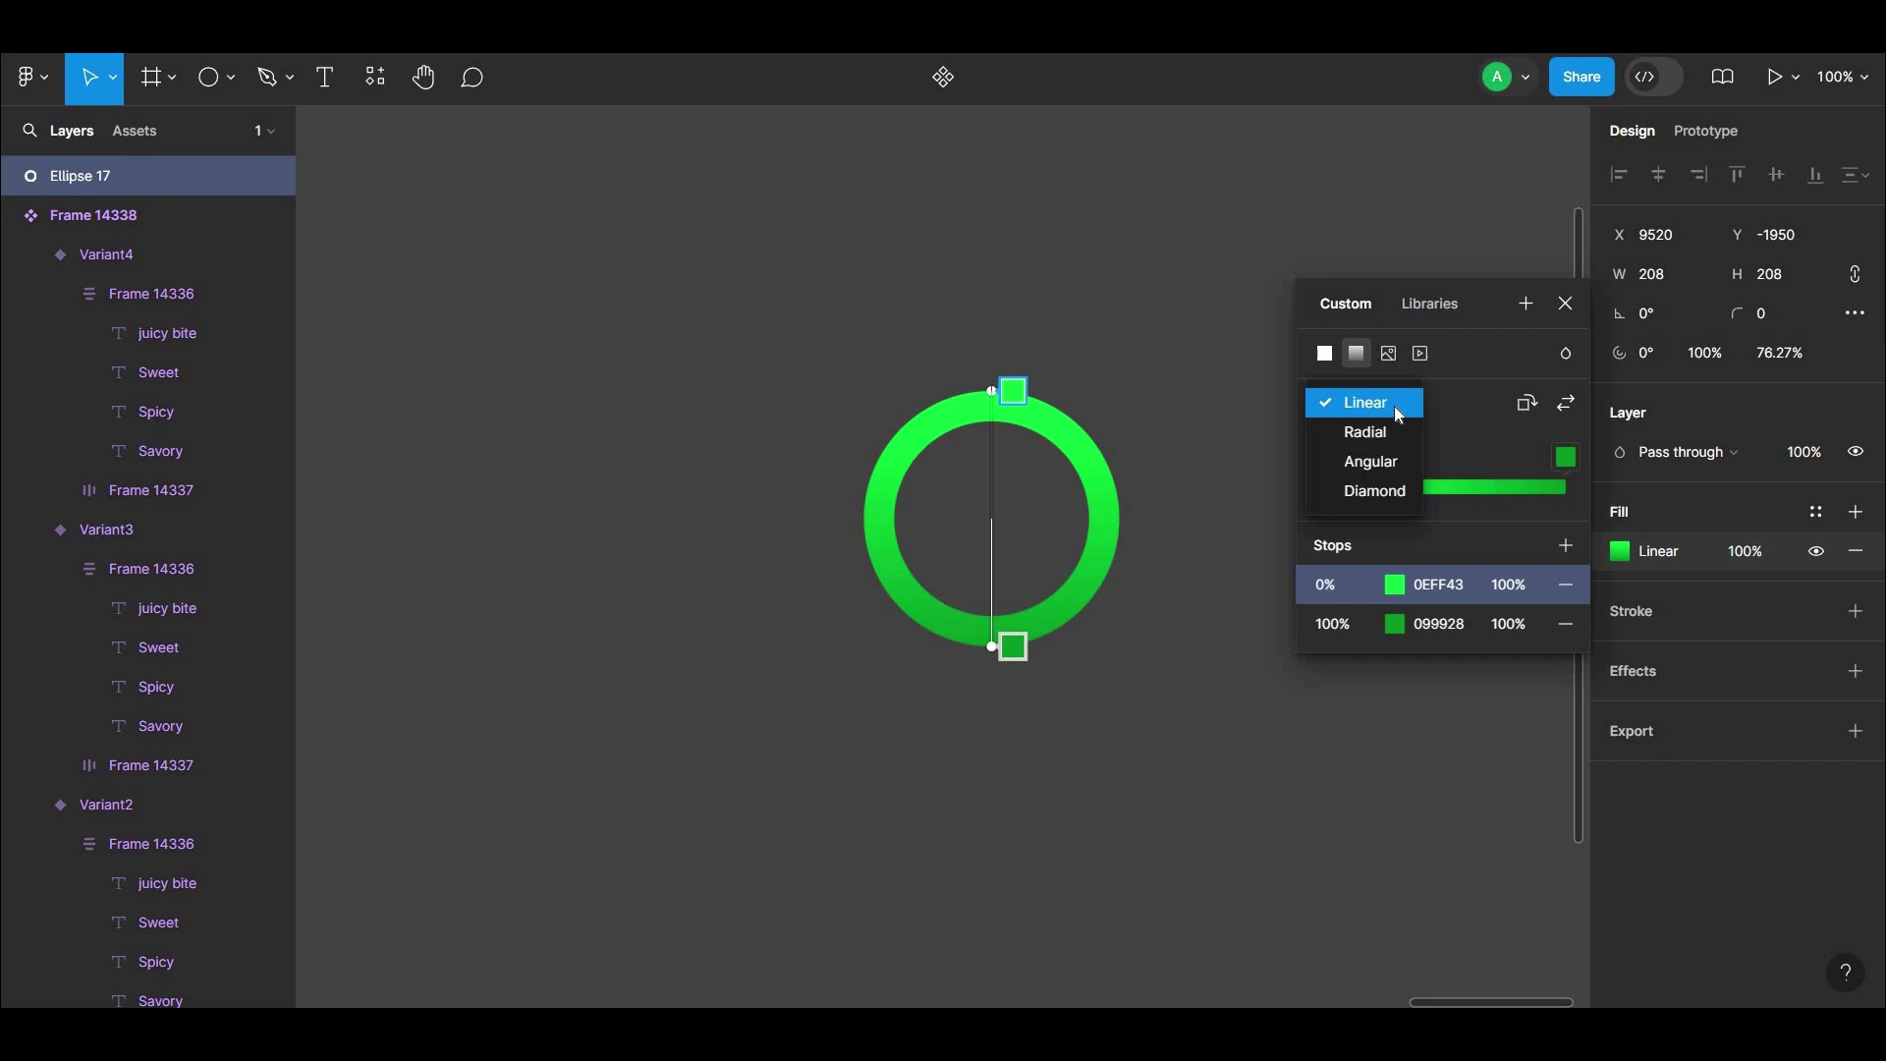
{"action": "left_click", "coordinate": [1389, 458]}
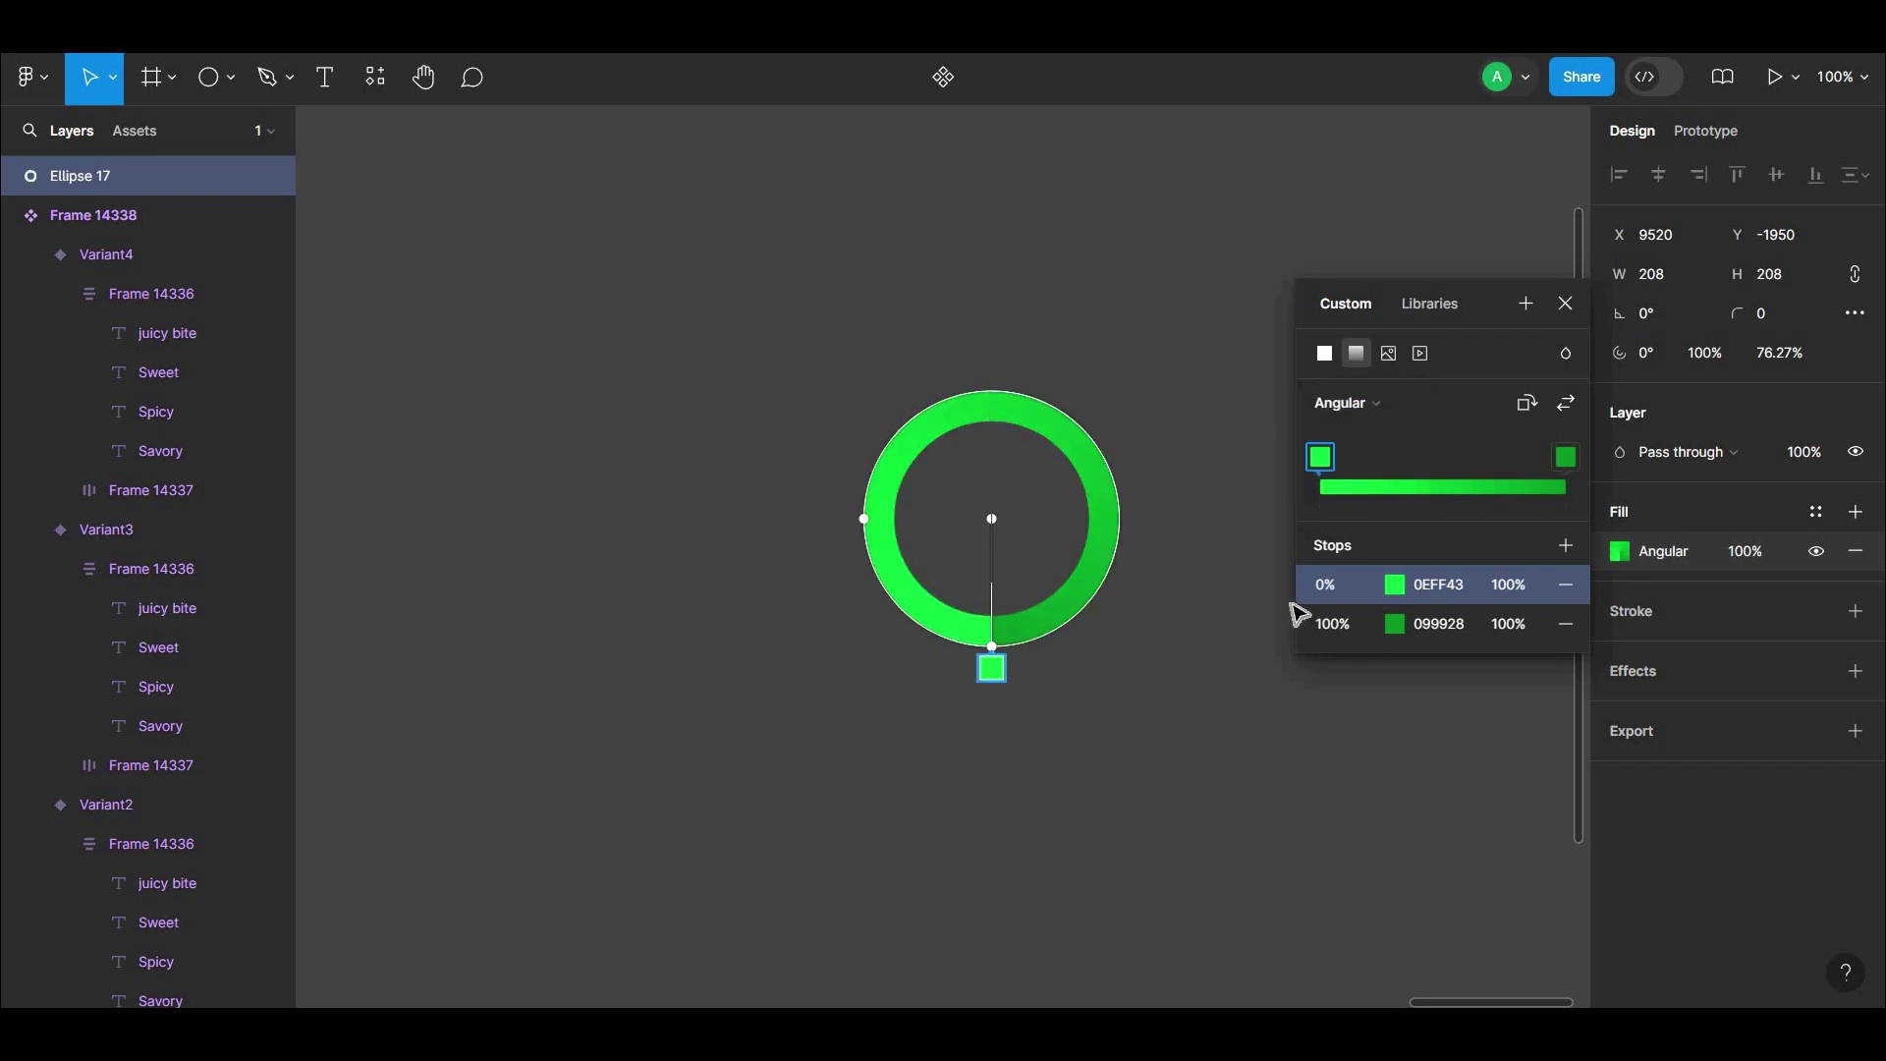
Make the gradient's end stop white FFFFFF and adjust its position along the ring.
{"action": "left_click", "coordinate": [1396, 625]}
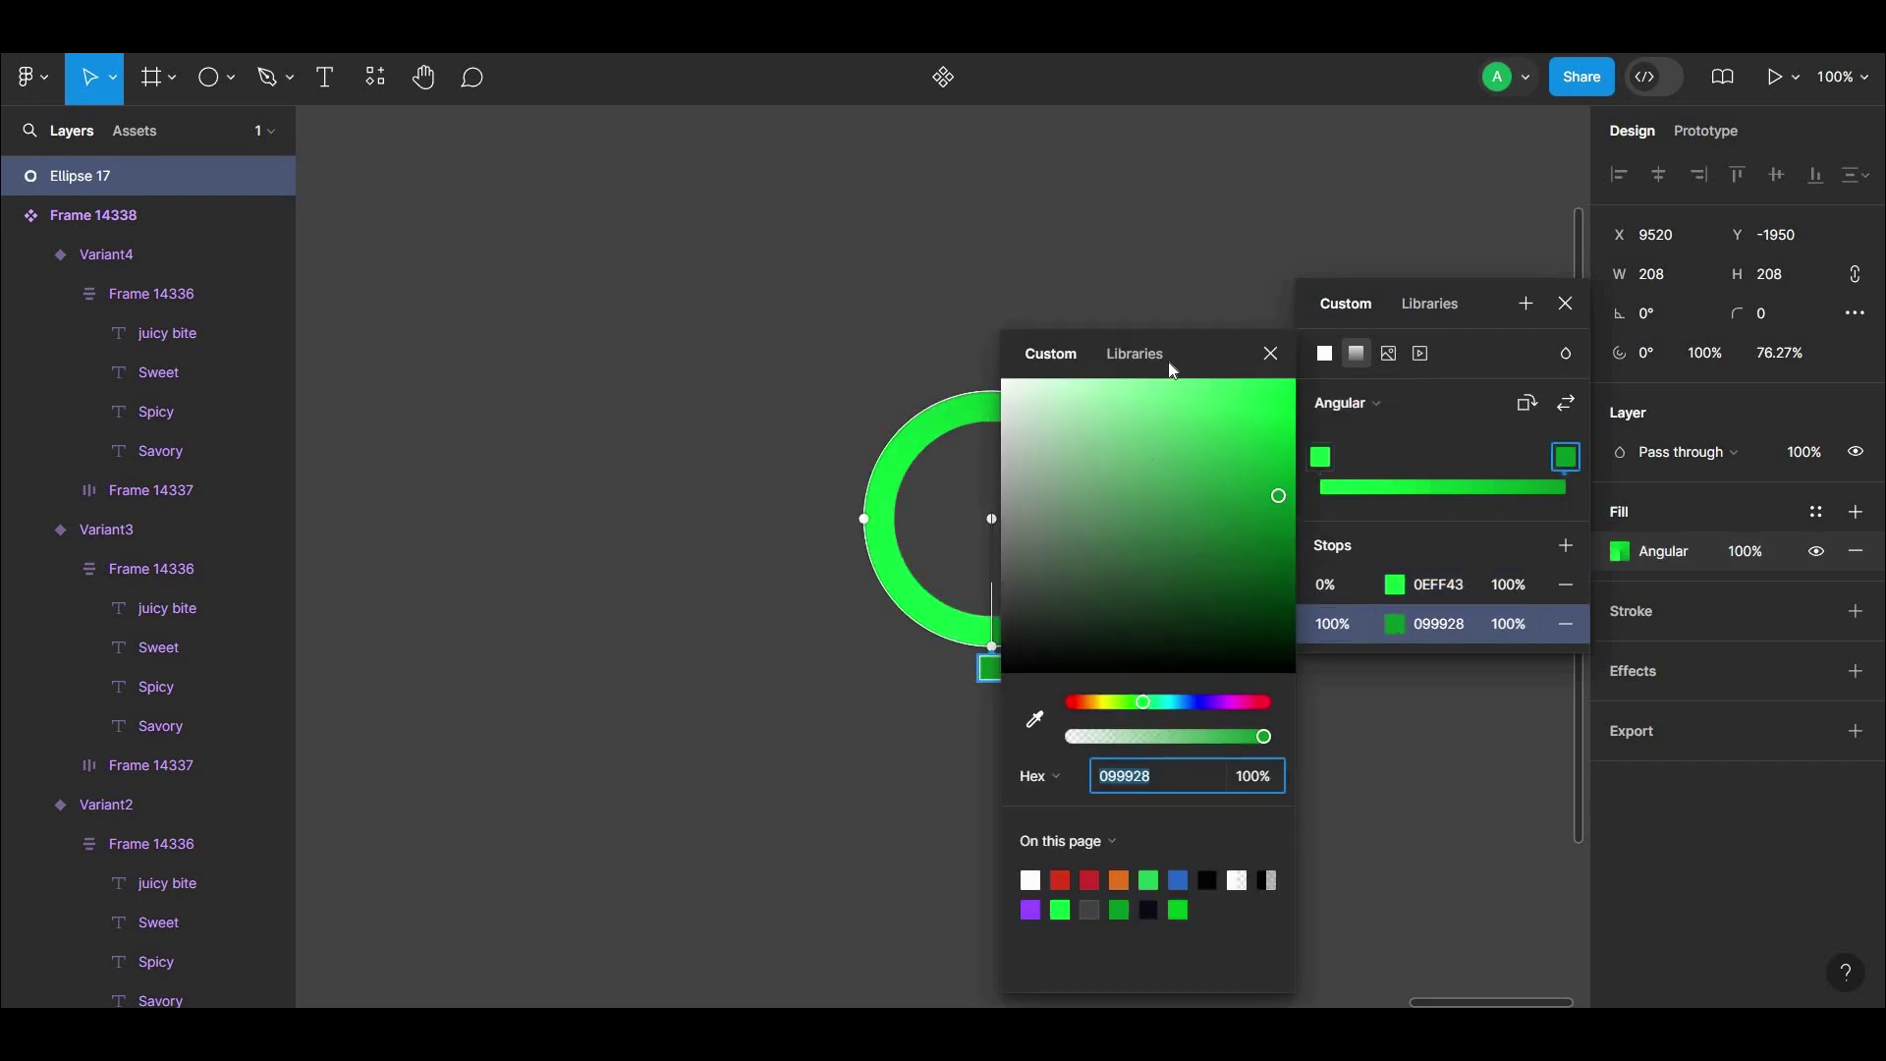
{"action": "left_click", "coordinate": [1579, 598]}
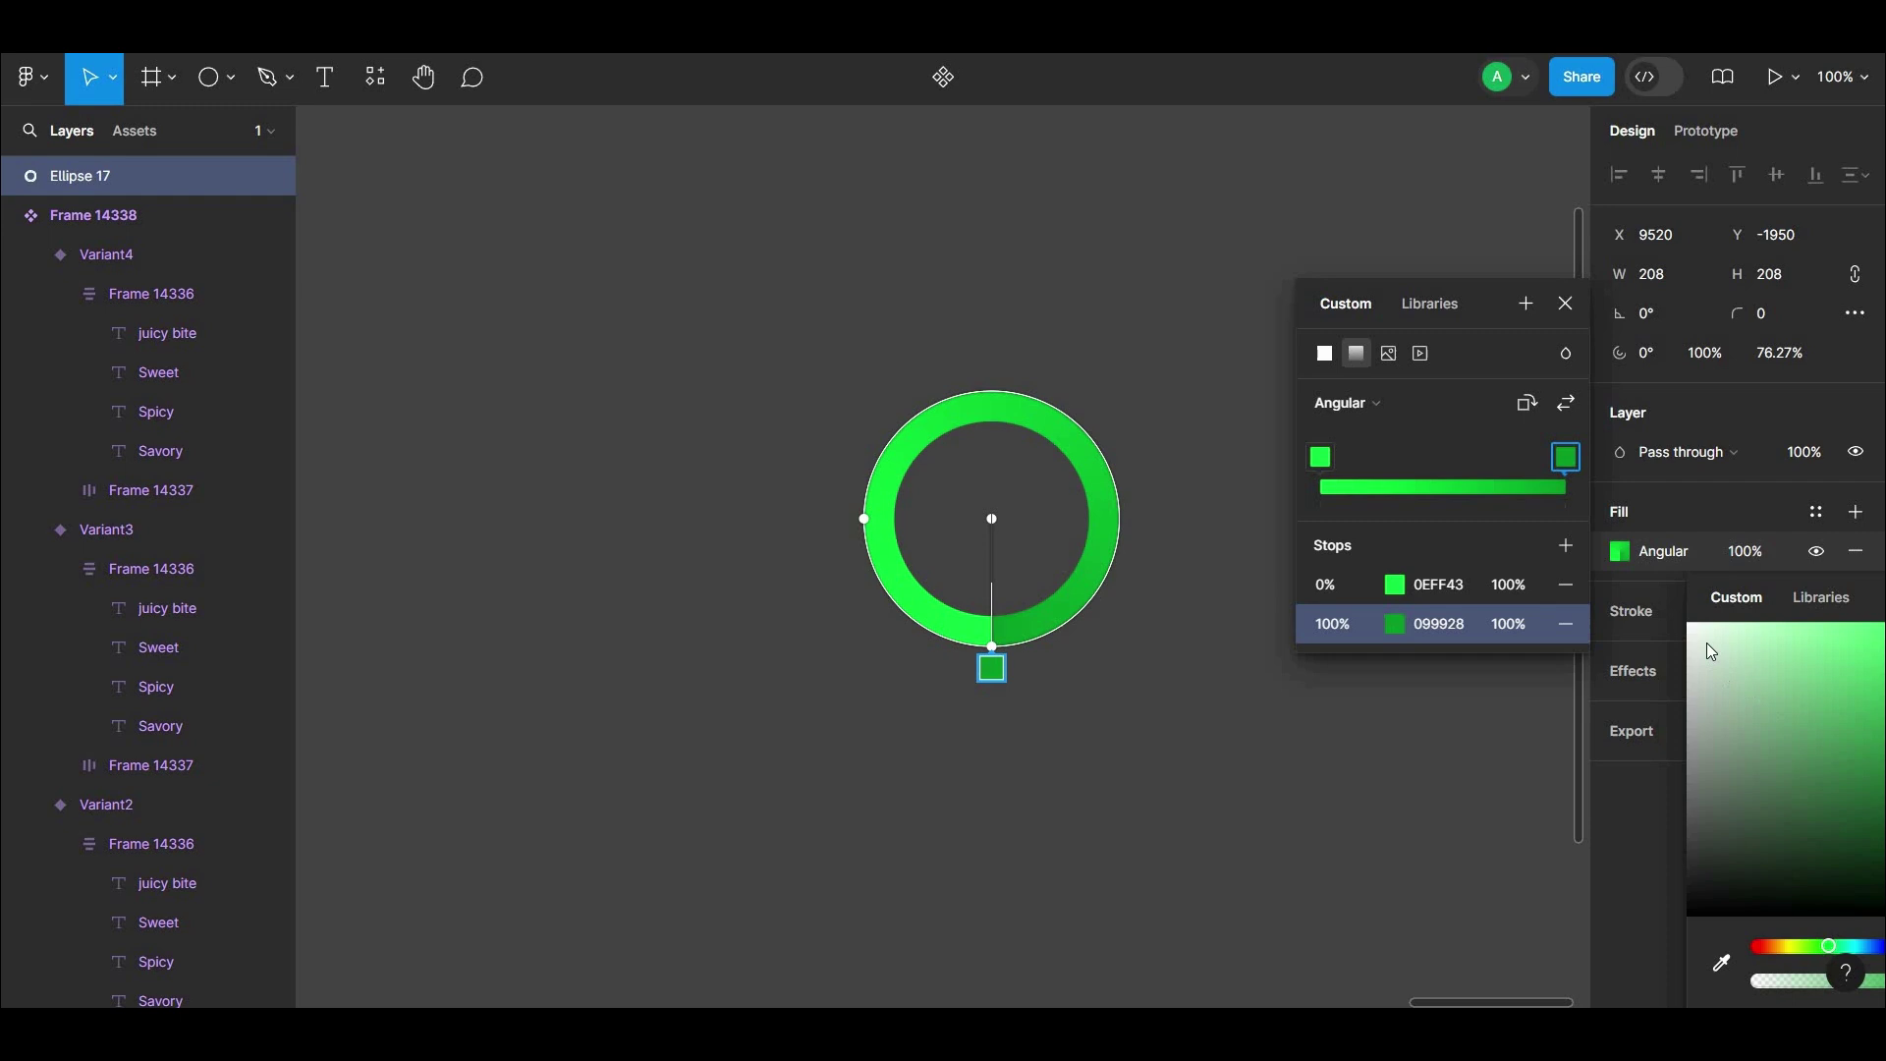
{"action": "left_click_drag", "start_coordinate": [1706, 642], "coordinate": [1653, 616]}
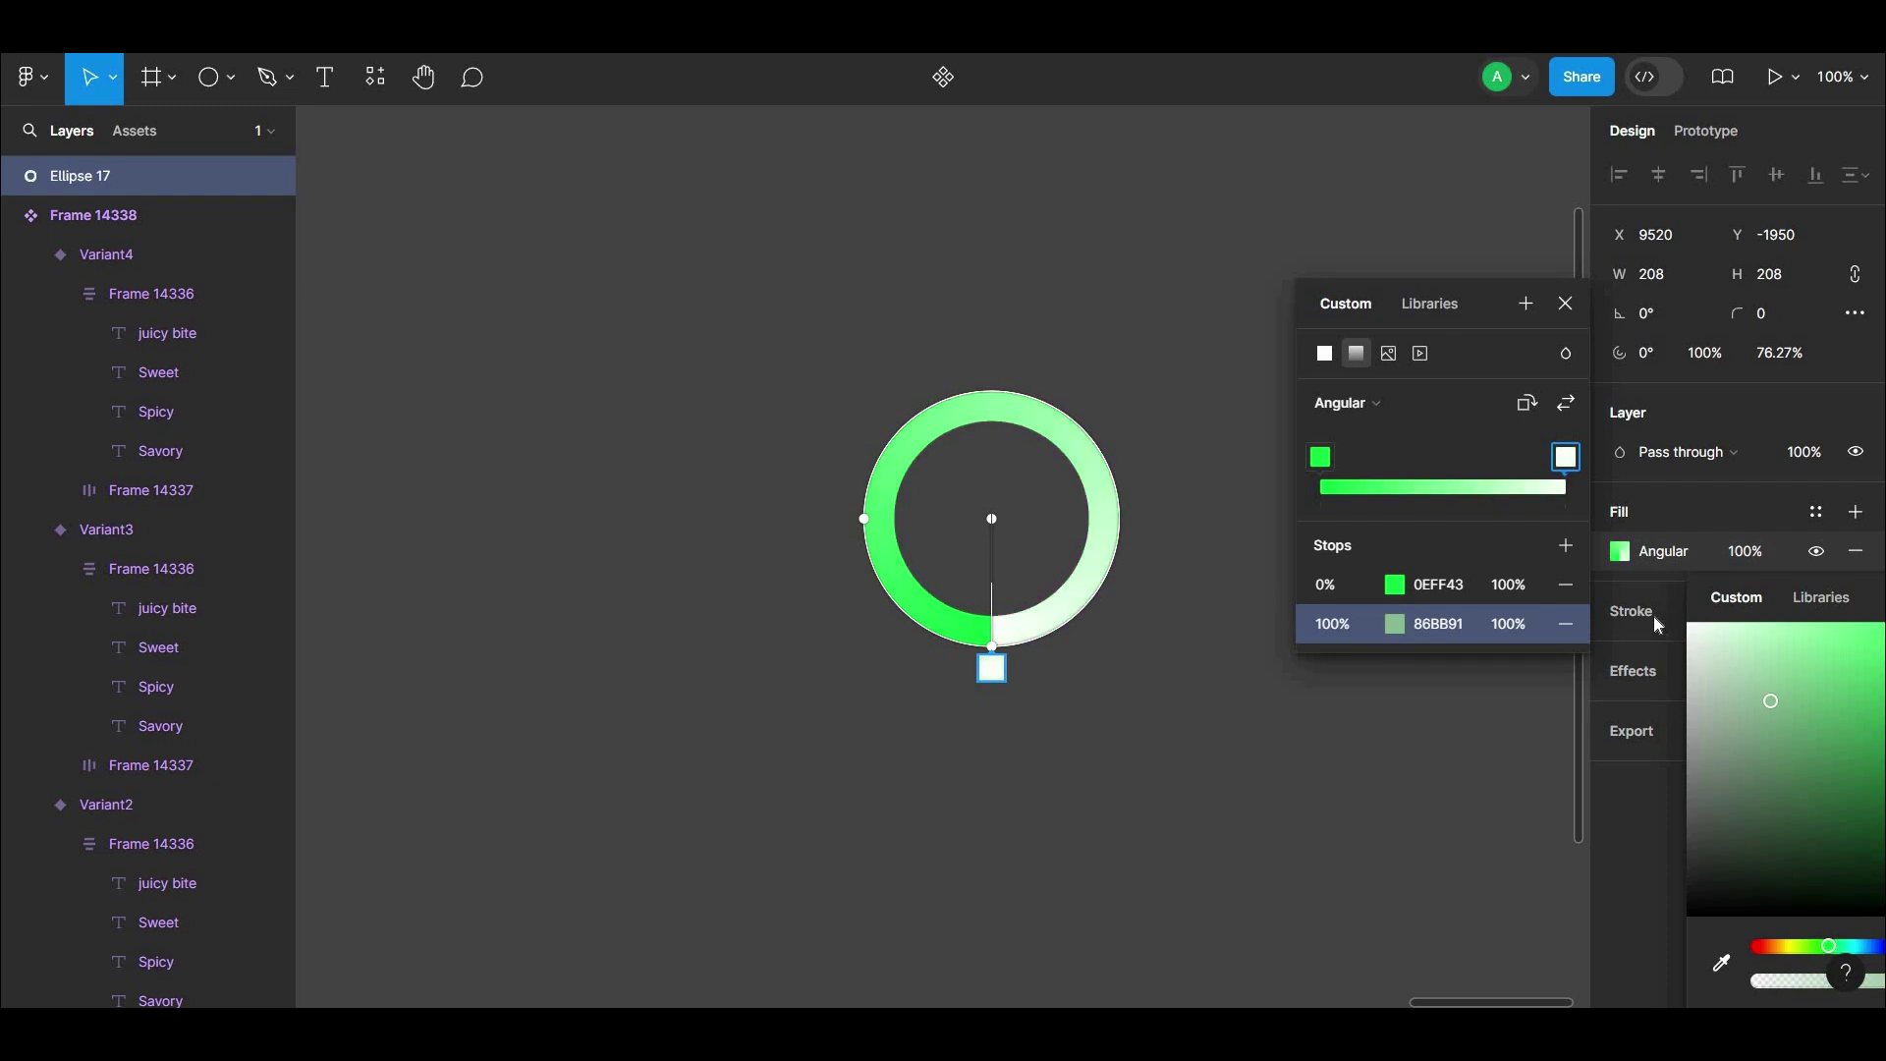
{"action": "left_click", "coordinate": [1710, 625]}
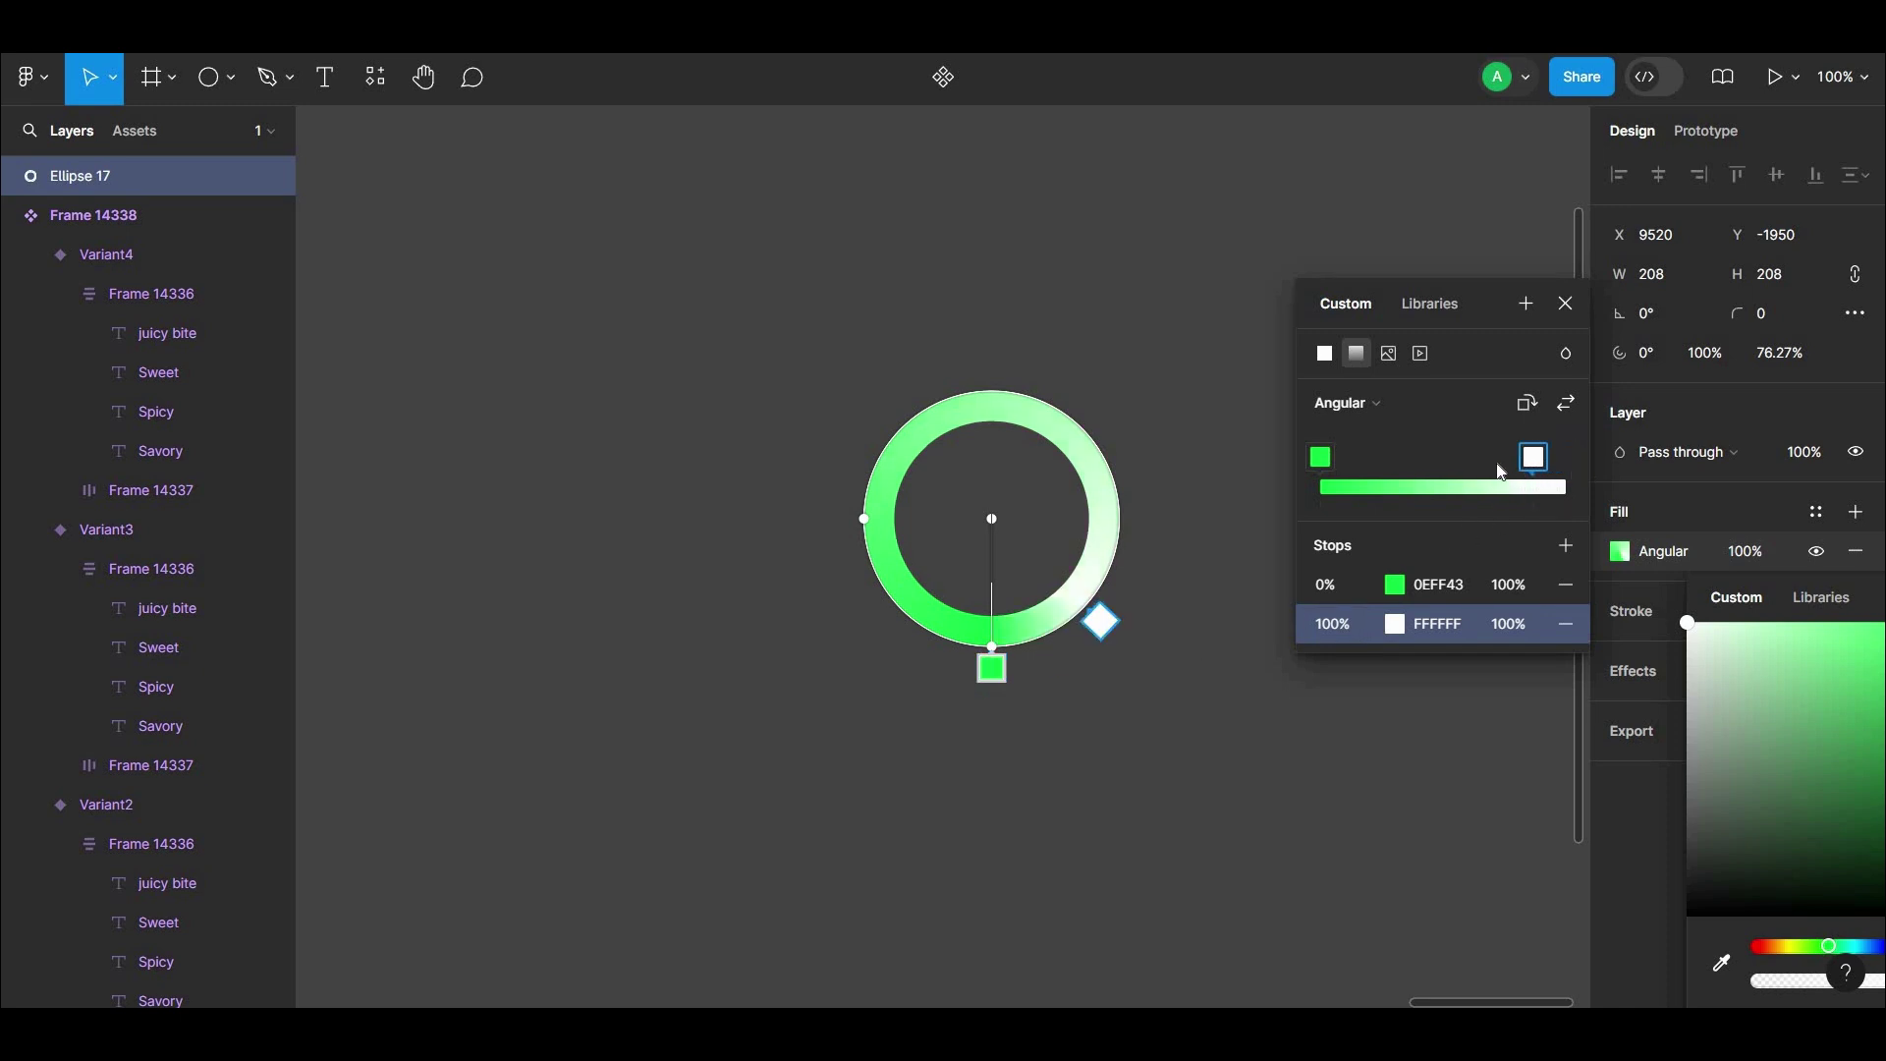
{"action": "left_click_drag", "start_coordinate": [1564, 457], "coordinate": [1533, 459]}
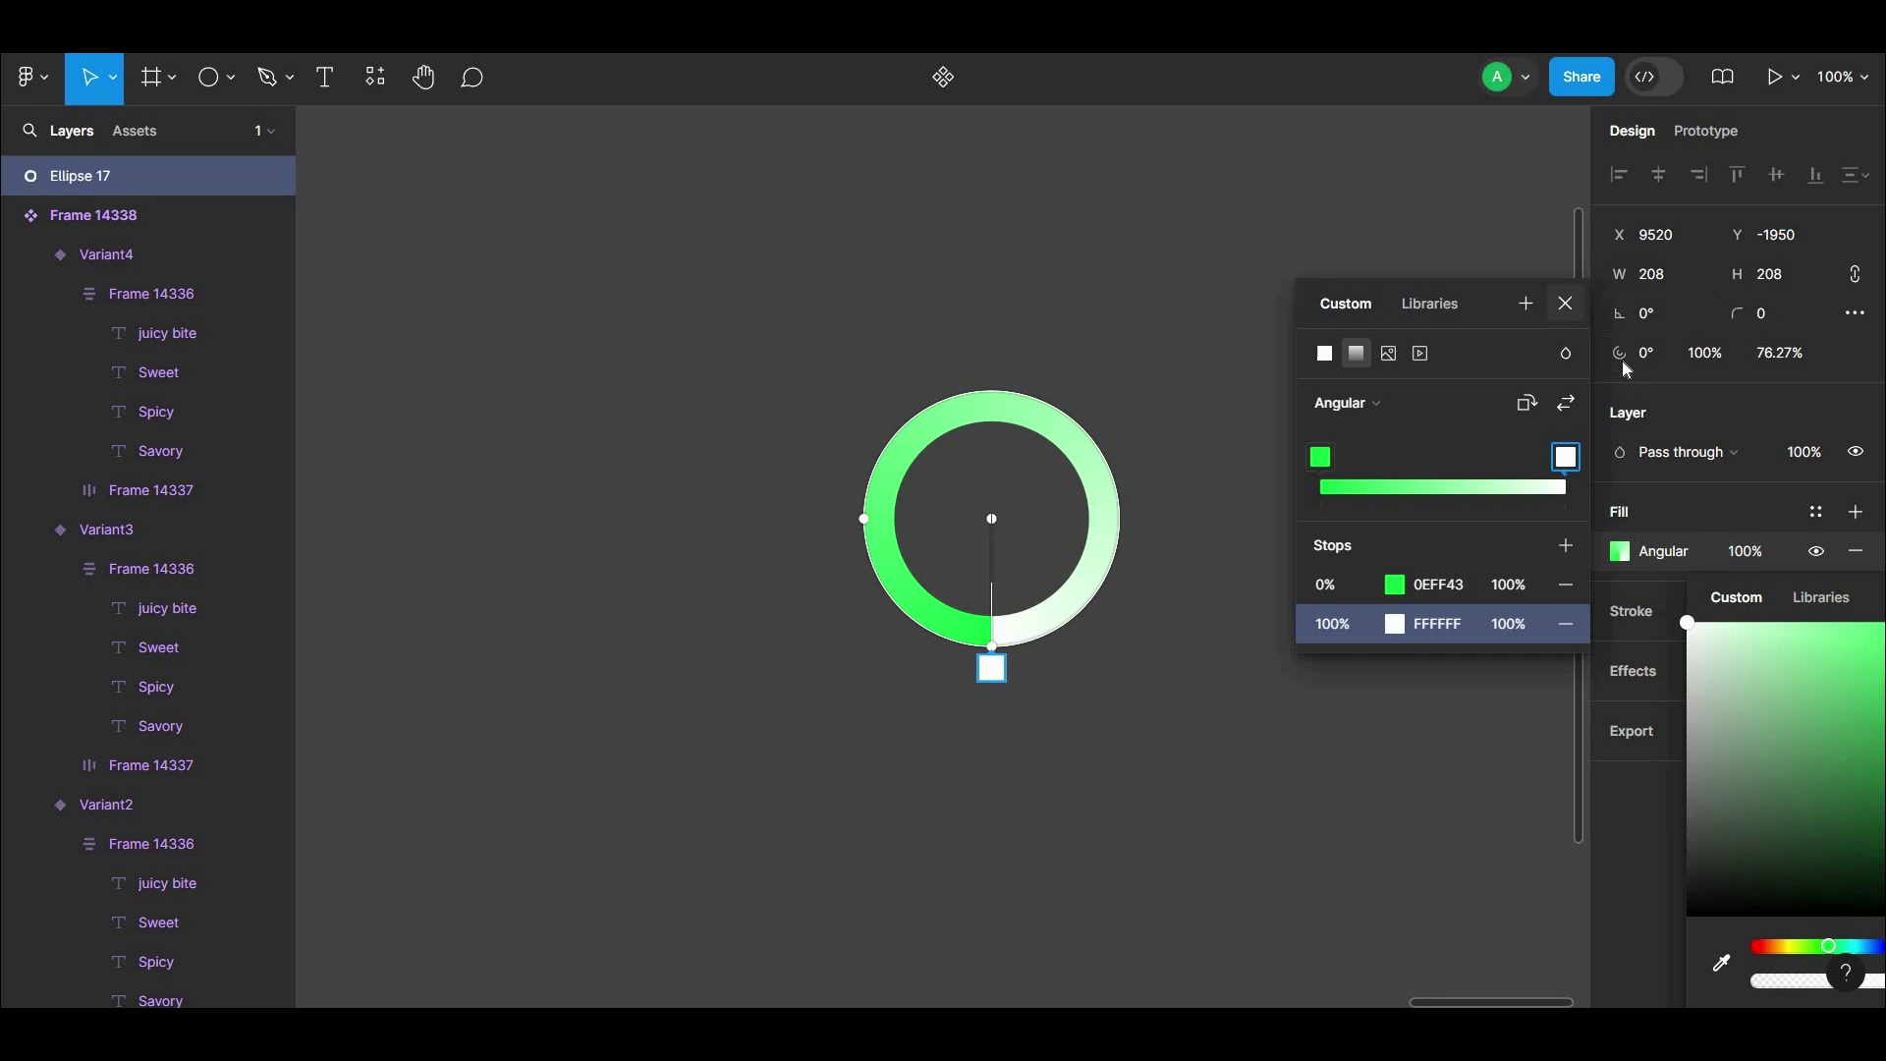
{"action": "left_click", "coordinate": [1171, 539]}
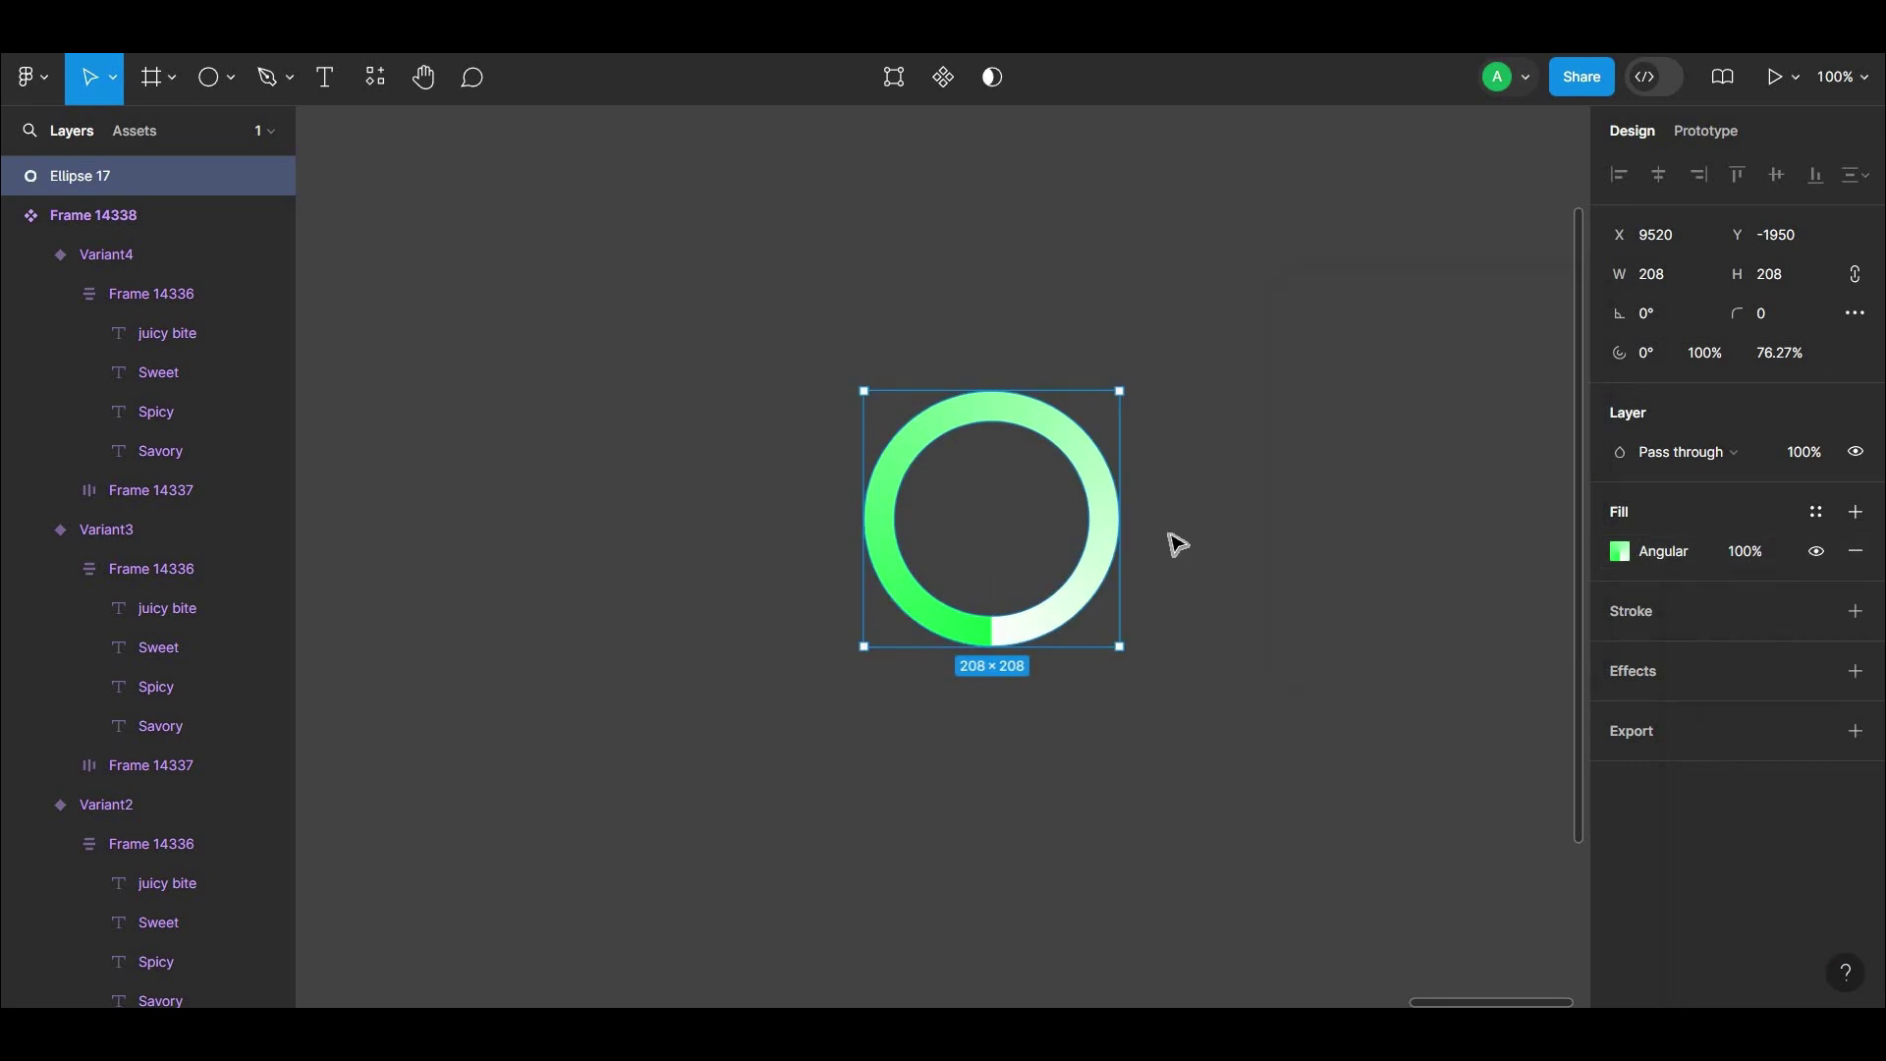
{"action": "left_click", "coordinate": [1113, 538]}
Make the ring a component and add a second variant.
{"action": "left_click", "coordinate": [945, 83]}
{"action": "scroll", "coordinate": [1136, 322], "scroll_direction": "down", "scroll_amount": 2}
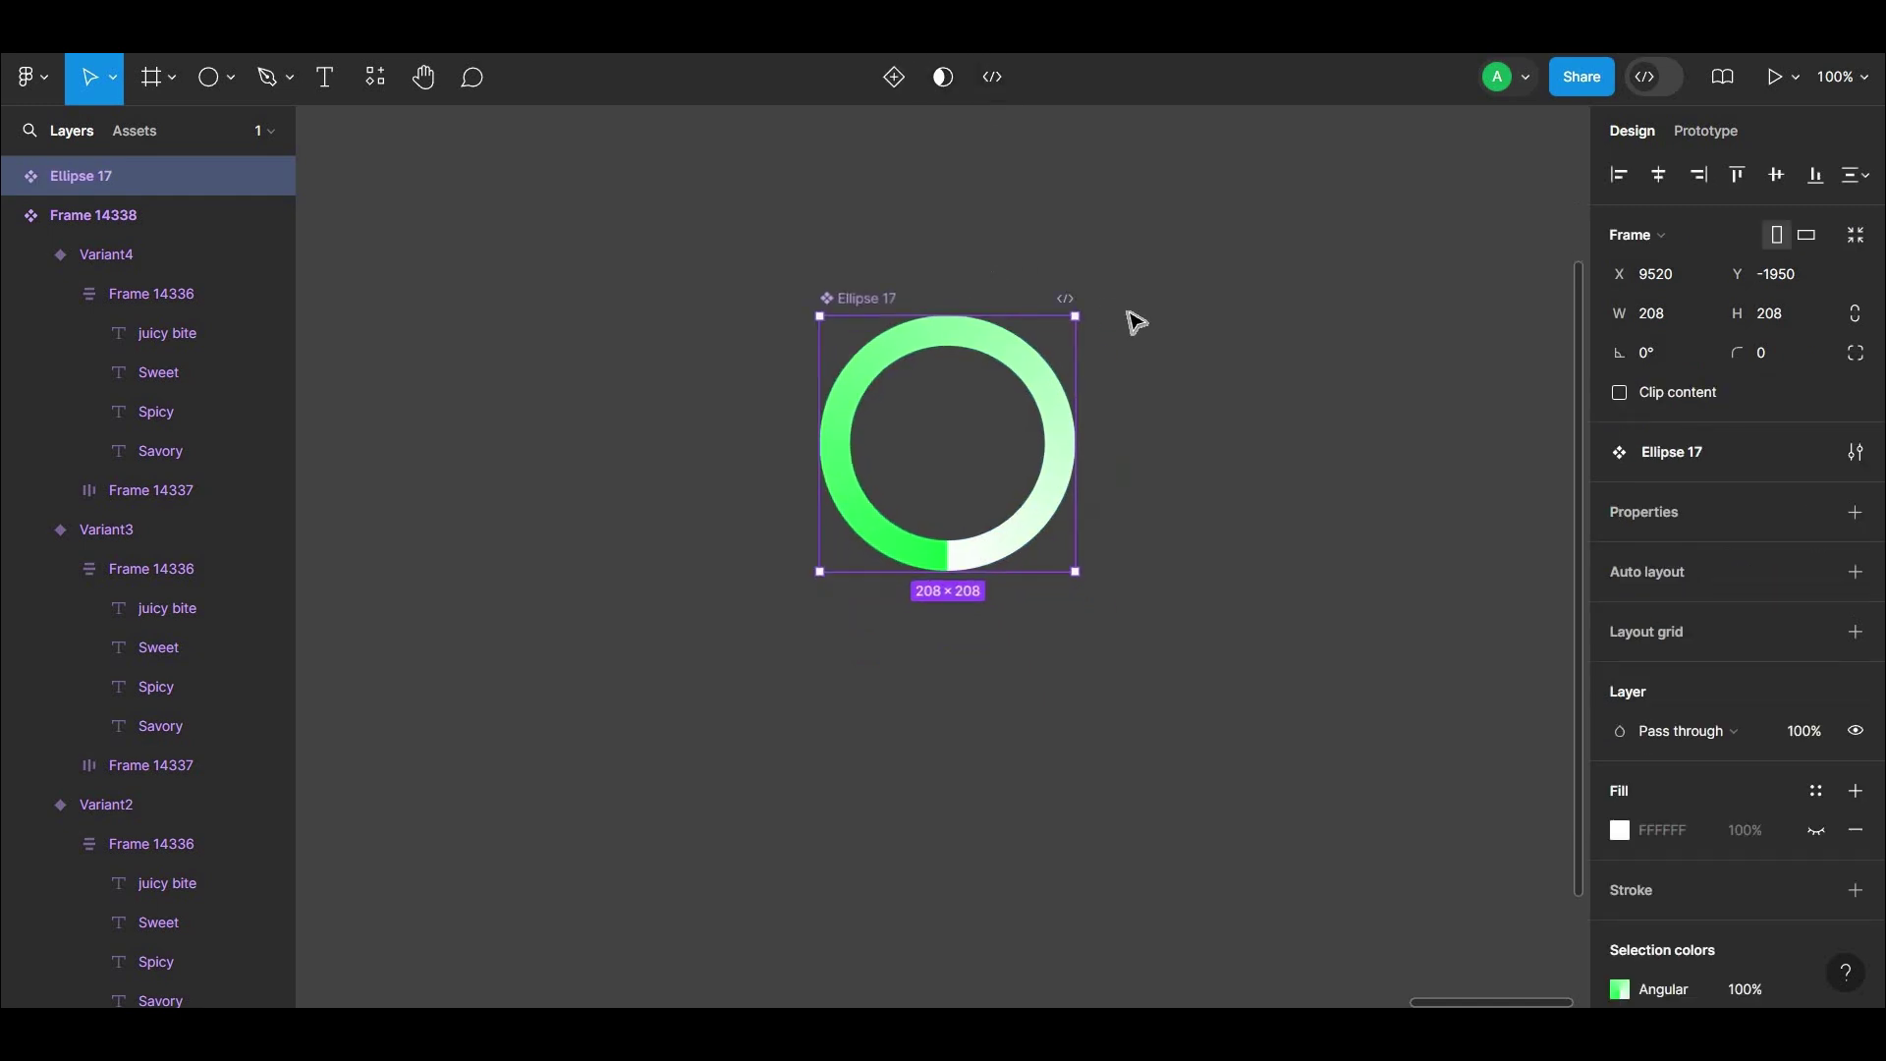
{"action": "left_click", "coordinate": [894, 79]}
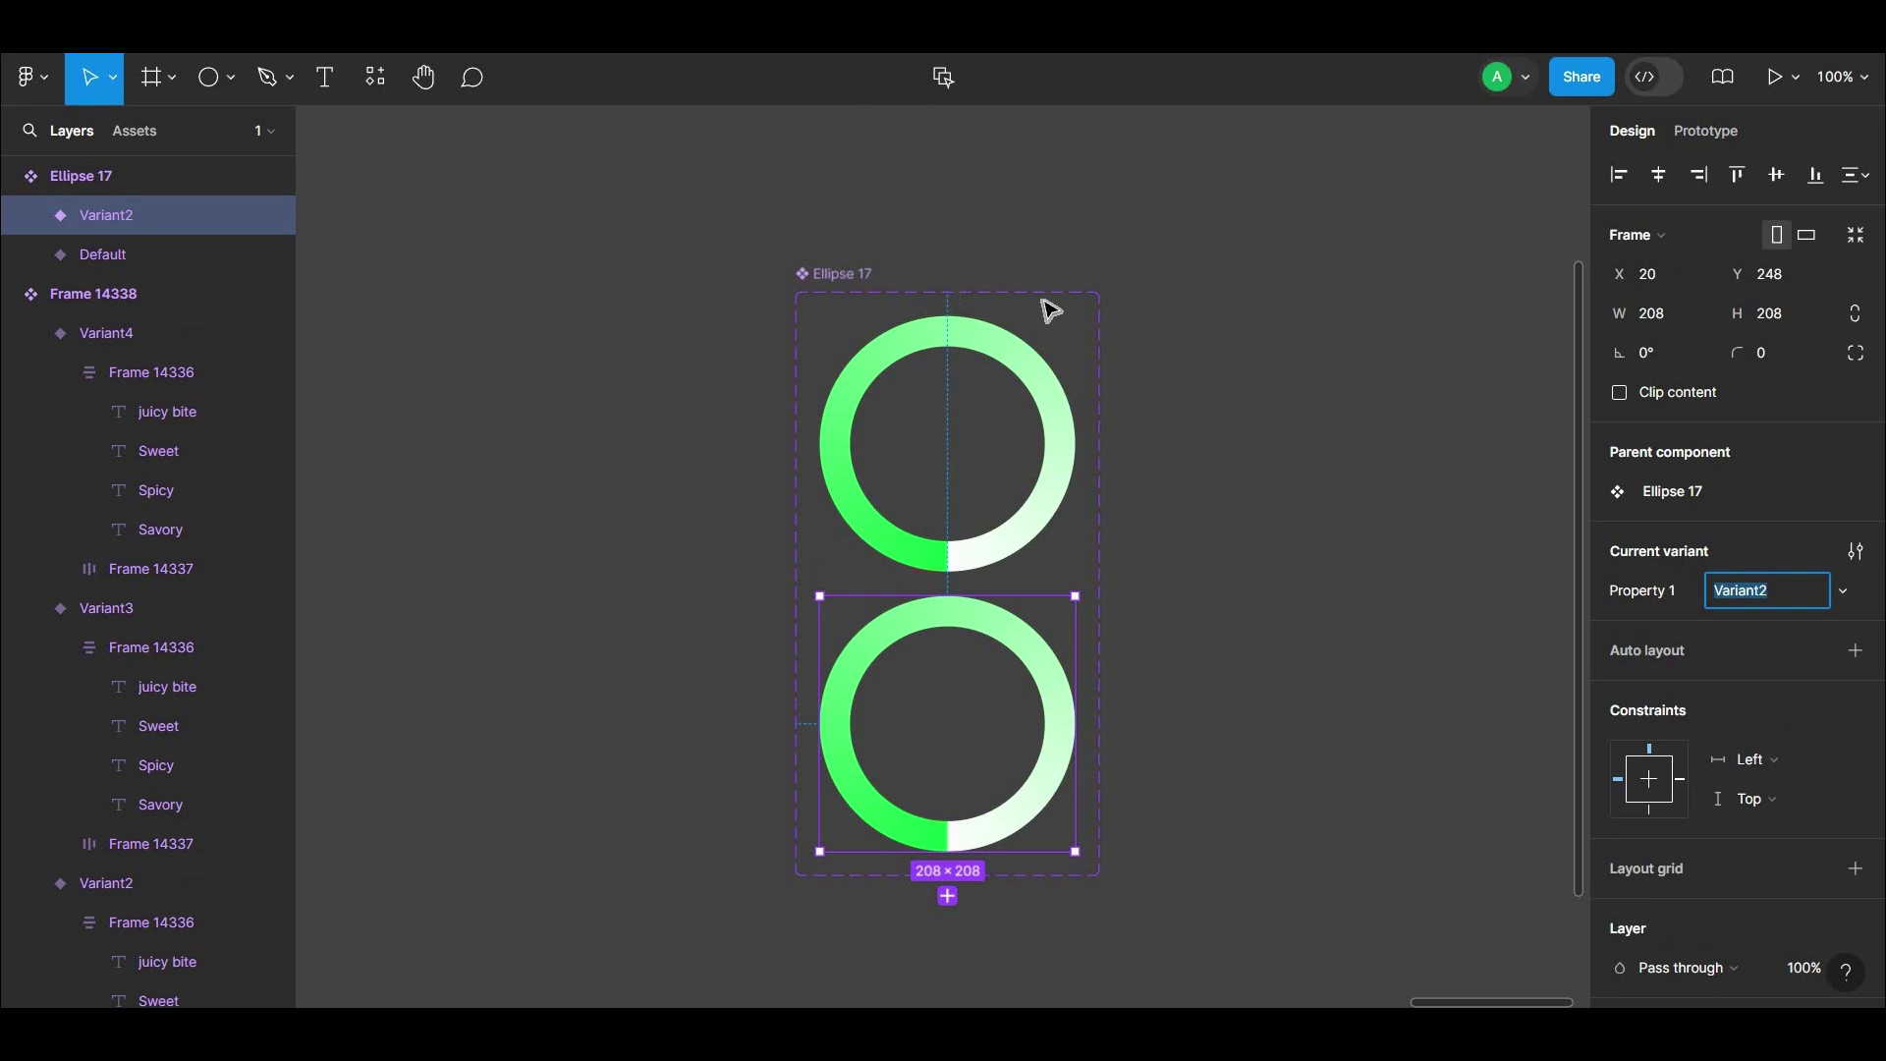
{"action": "left_click", "coordinate": [1130, 661]}
{"action": "scroll", "coordinate": [1080, 550], "scroll_direction": "down", "scroll_amount": 3}
{"action": "left_click", "coordinate": [982, 683]}
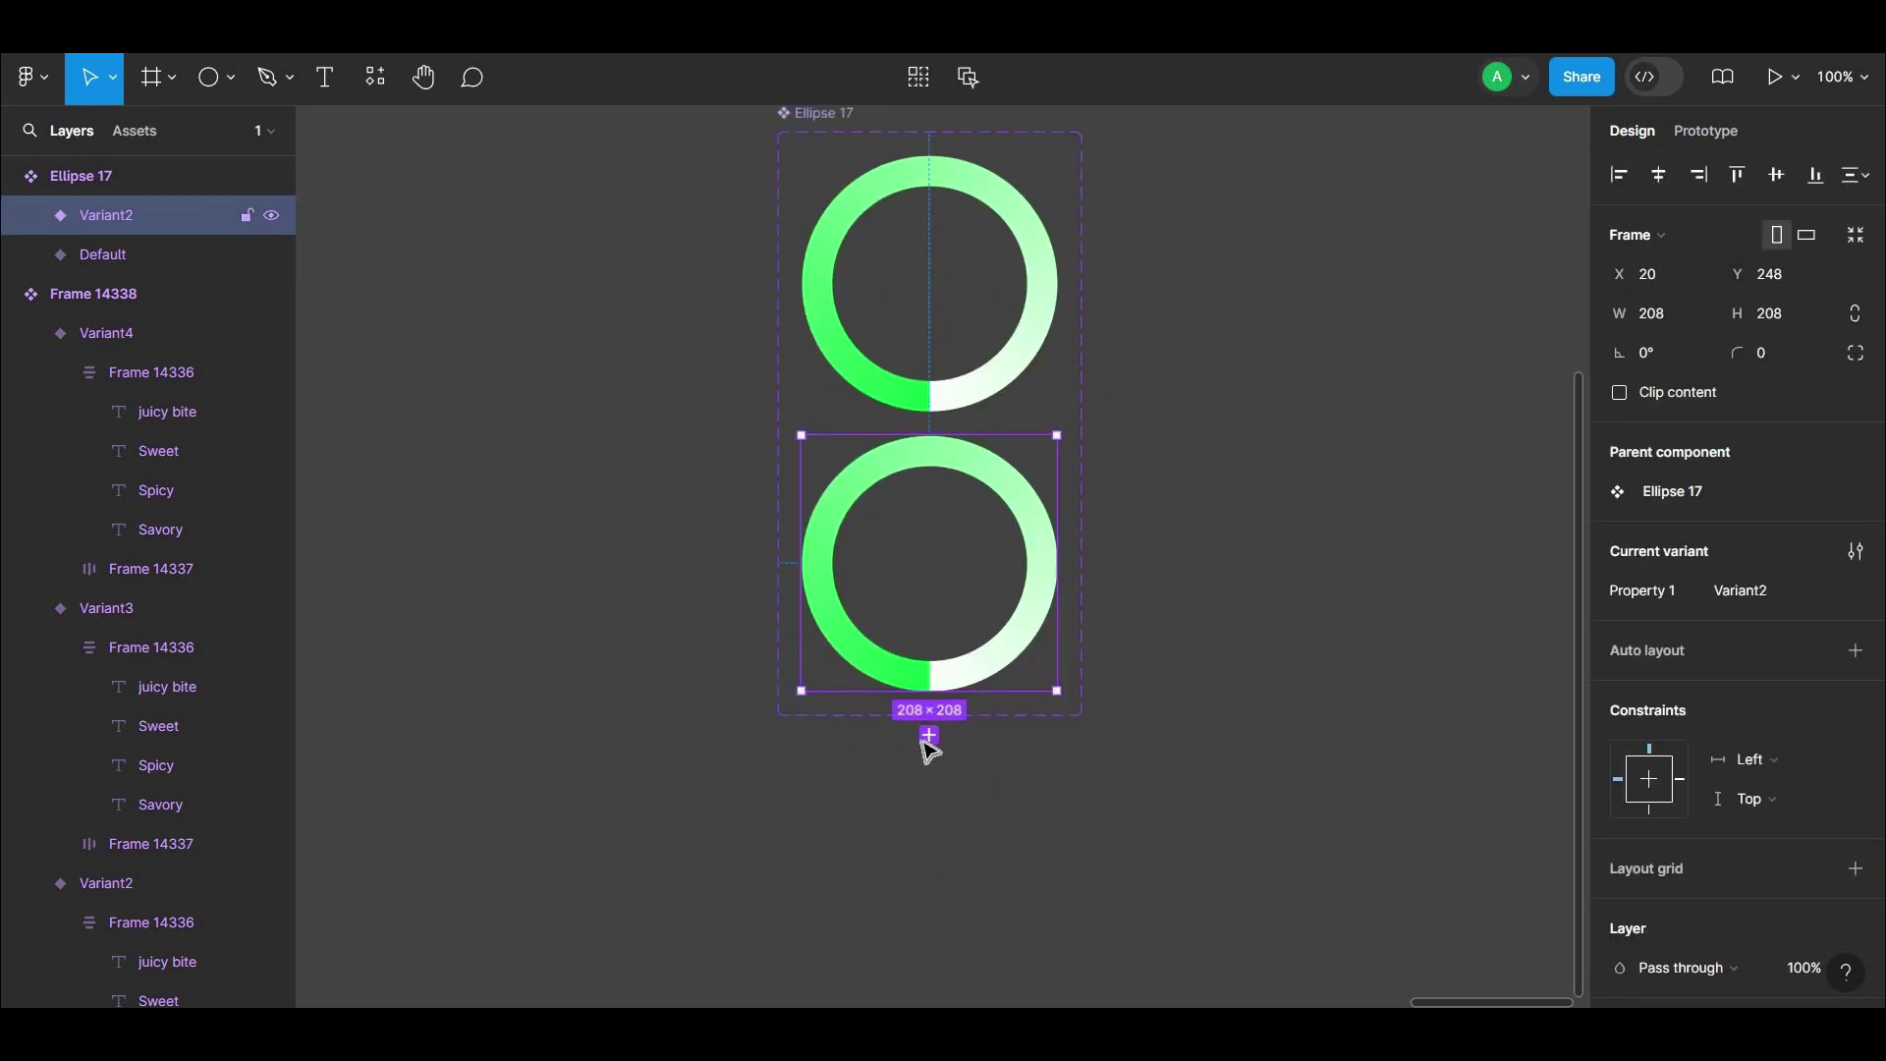
Add Variant3 and Variant4 below, then zoom out to see all four variants.
{"action": "left_click", "coordinate": [930, 734]}
{"action": "left_click", "coordinate": [1115, 637]}
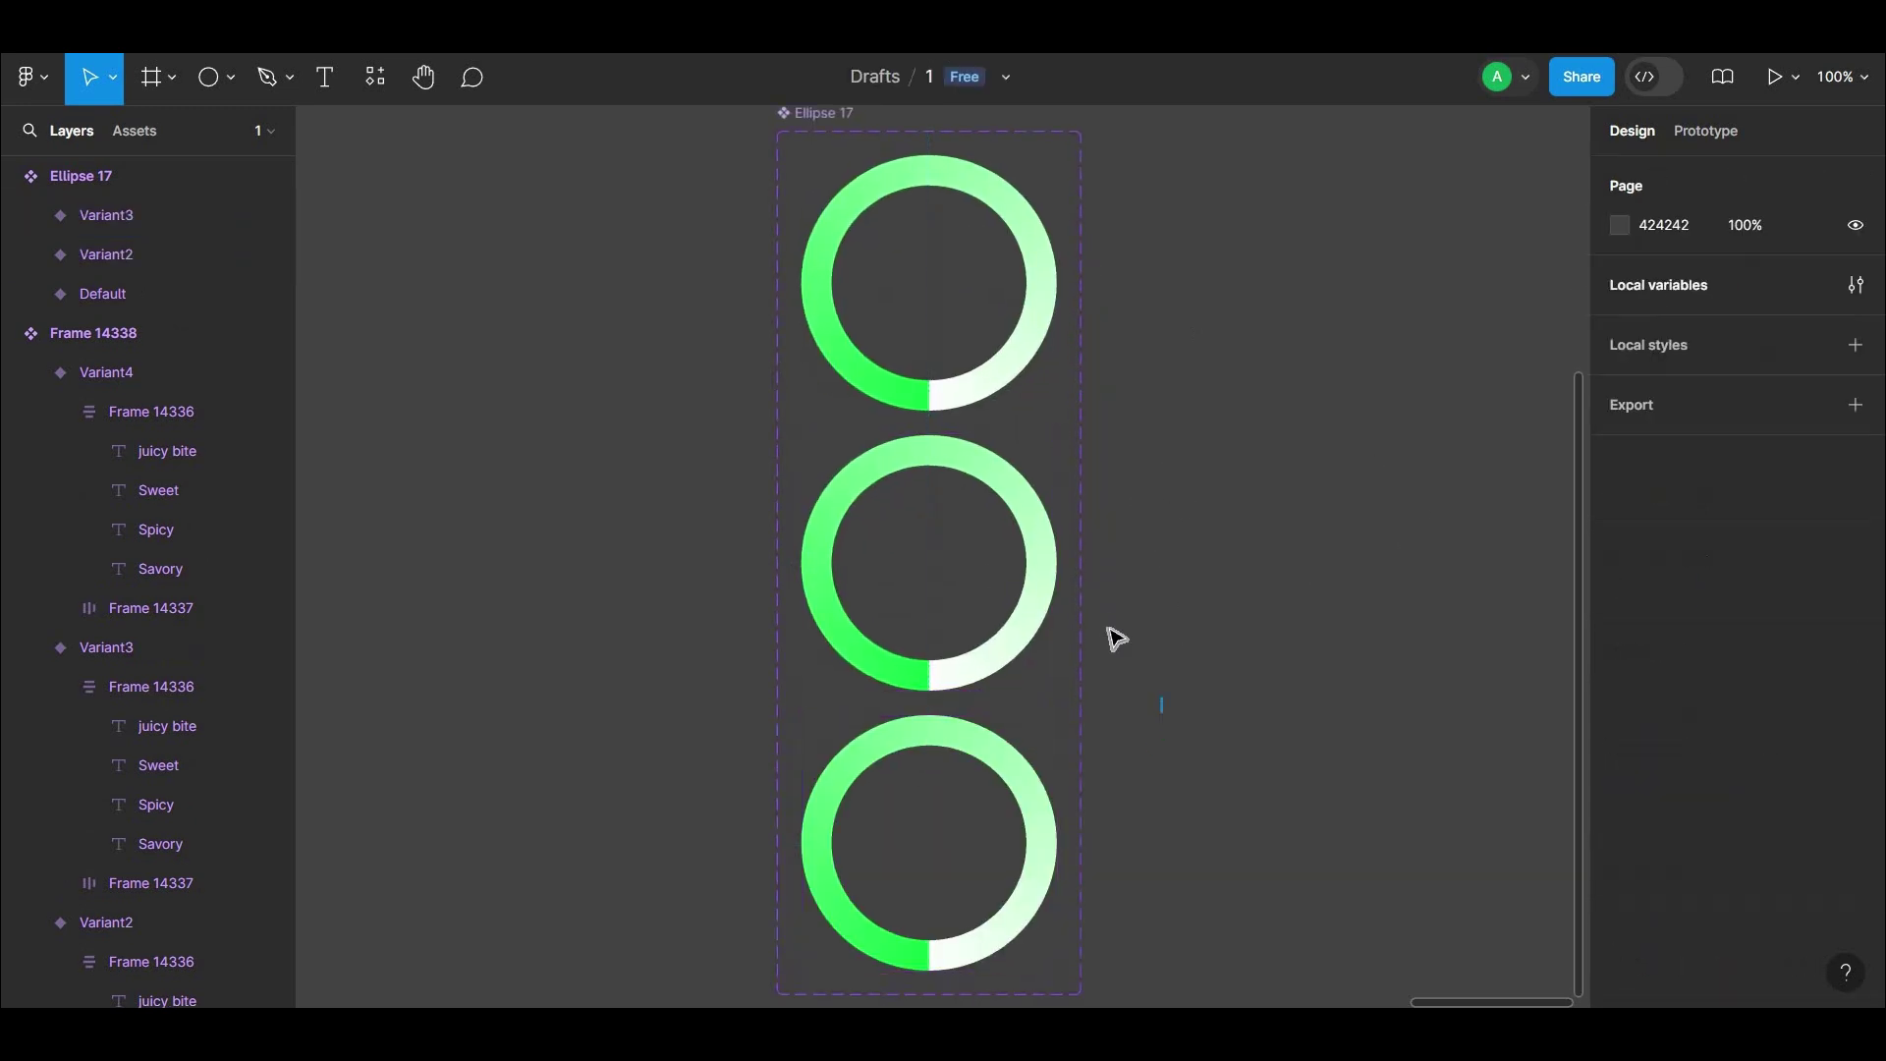
{"action": "scroll", "coordinate": [1142, 529], "scroll_direction": "down", "scroll_amount": 3}
{"action": "left_click", "coordinate": [983, 796]}
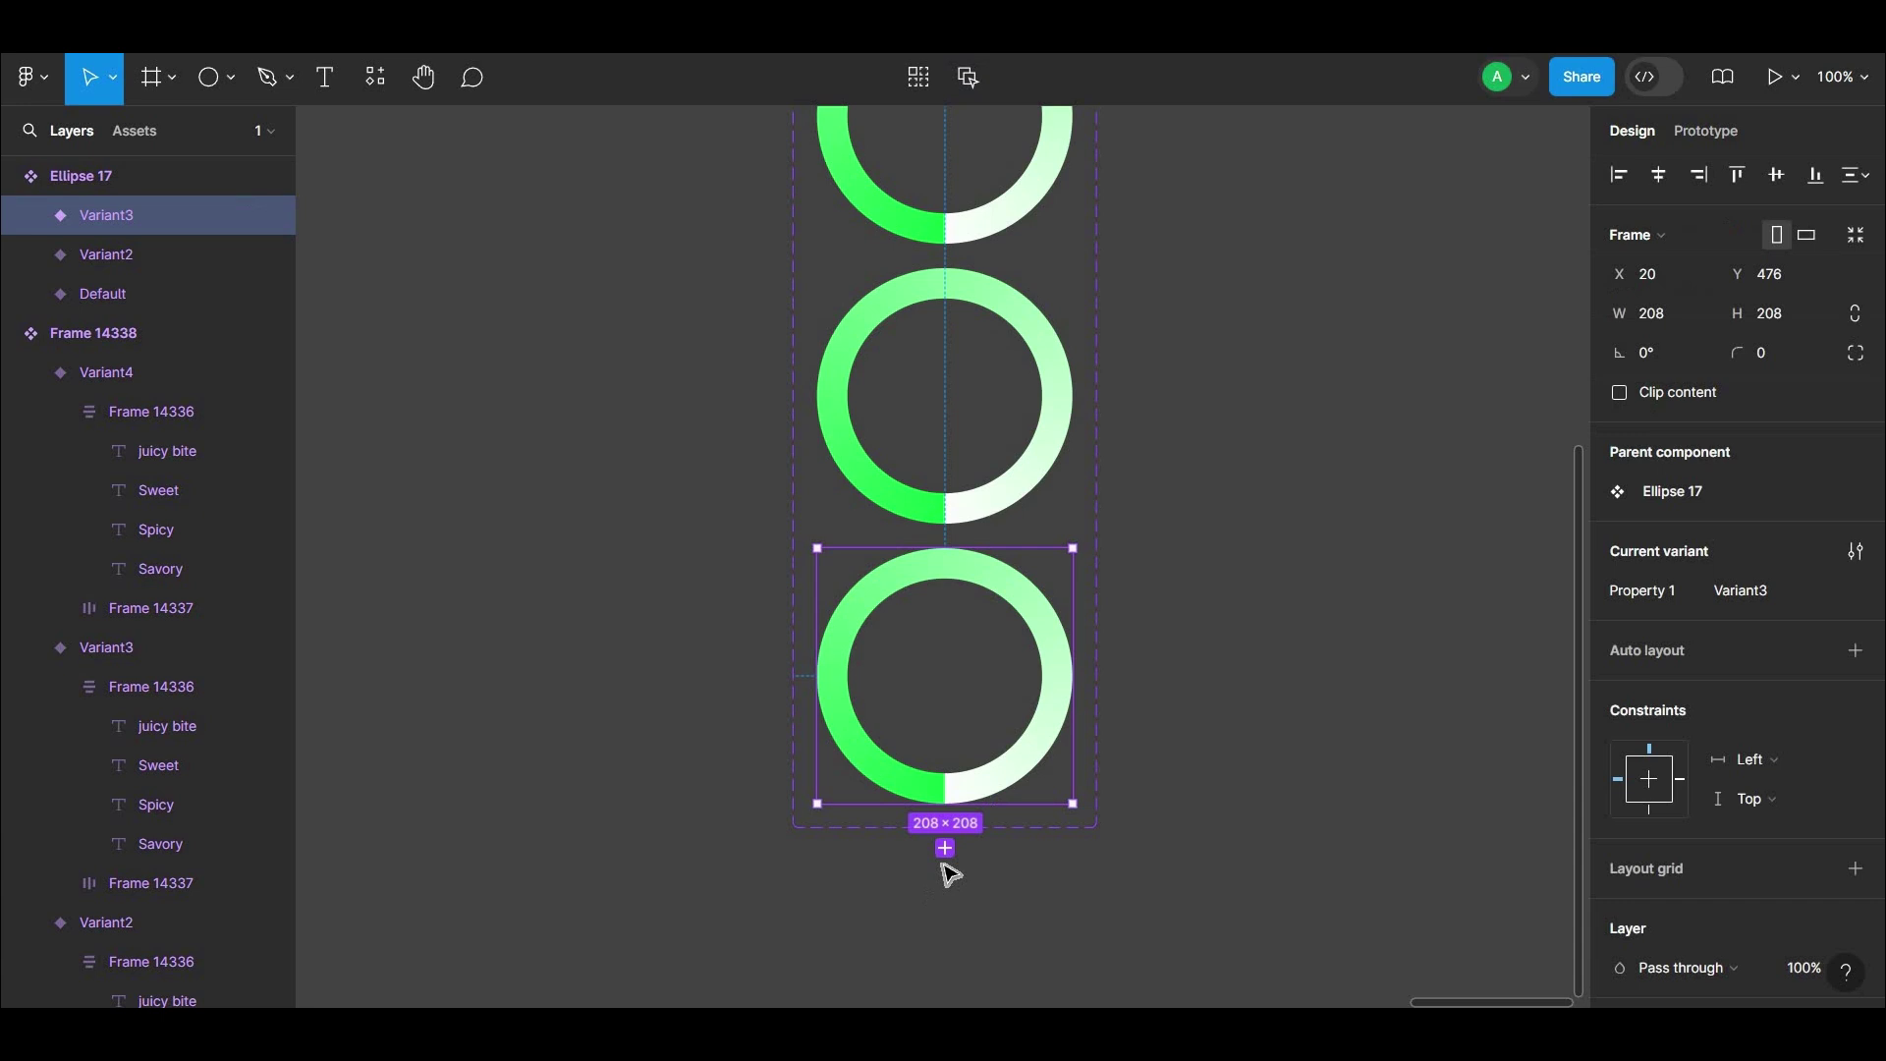
{"action": "left_click", "coordinate": [945, 847]}
{"action": "left_click", "coordinate": [1145, 694]}
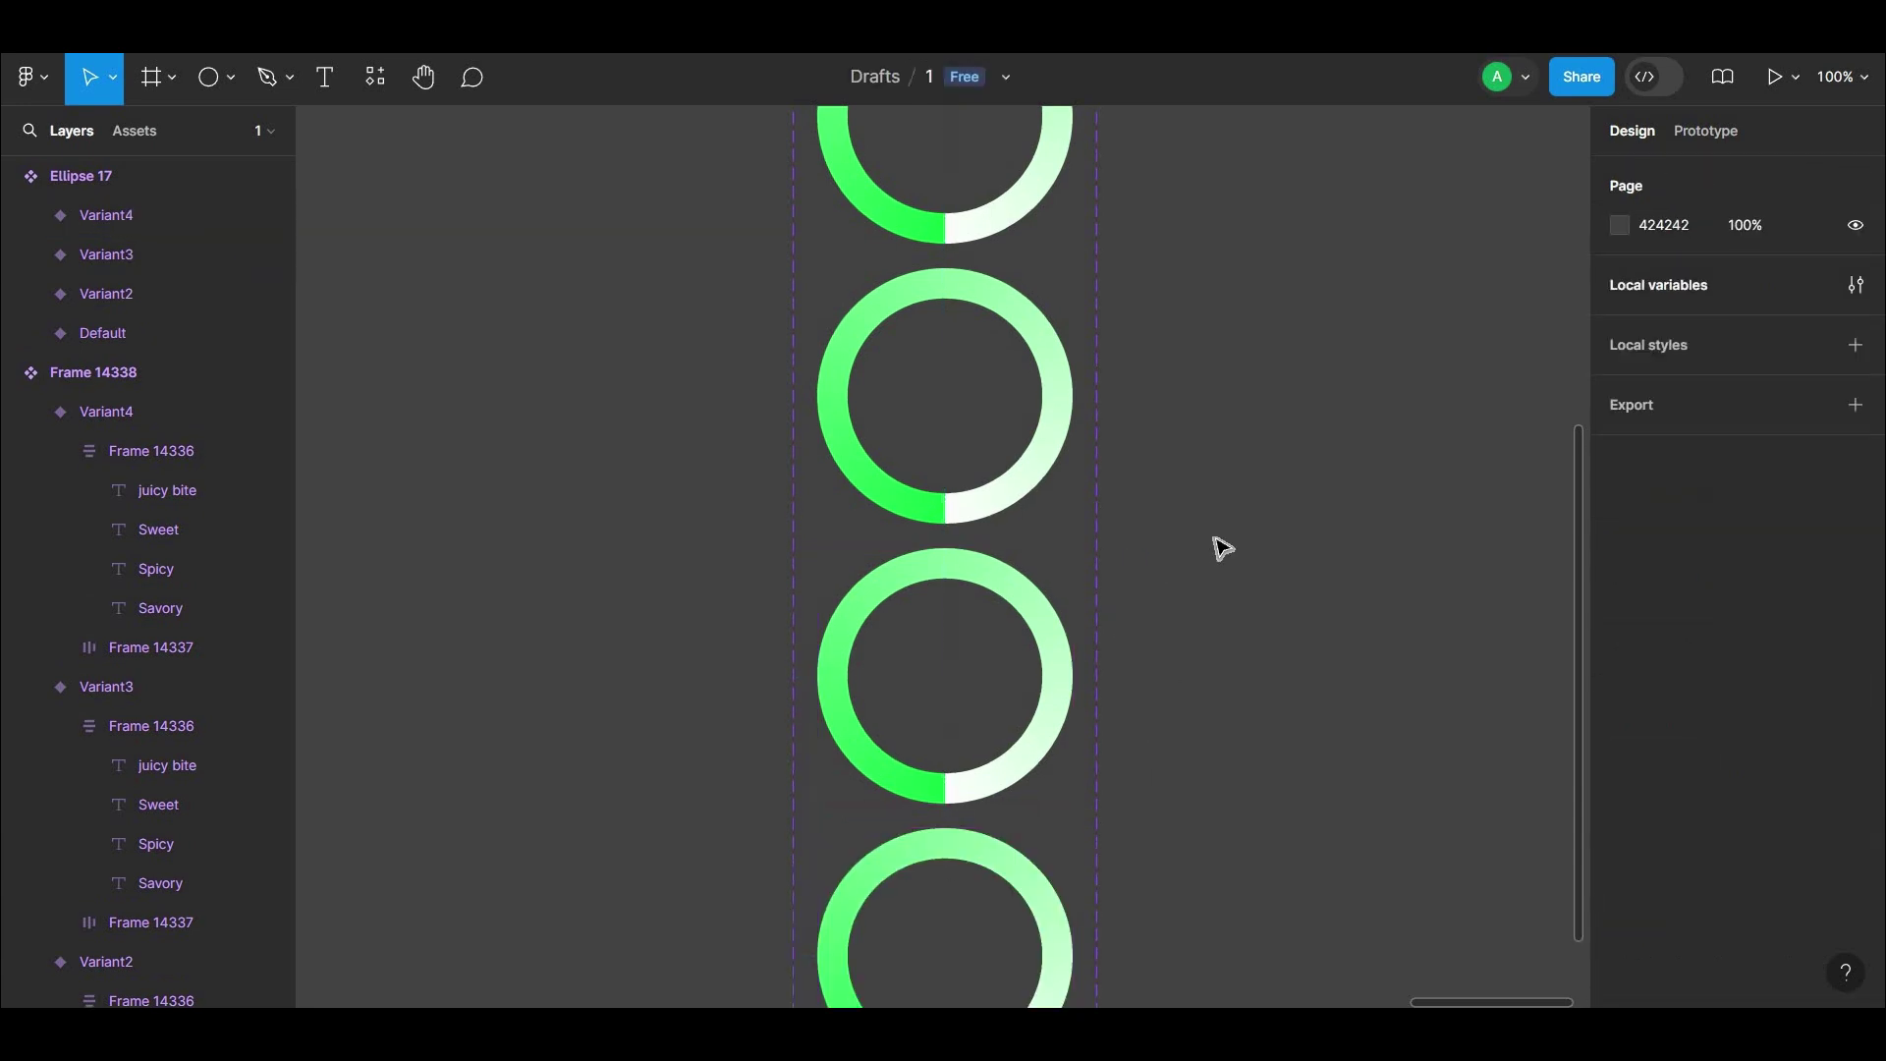
{"action": "key", "text": "ctrl+minus"}
{"action": "scroll", "coordinate": [1197, 551], "scroll_direction": "up", "scroll_amount": 1}
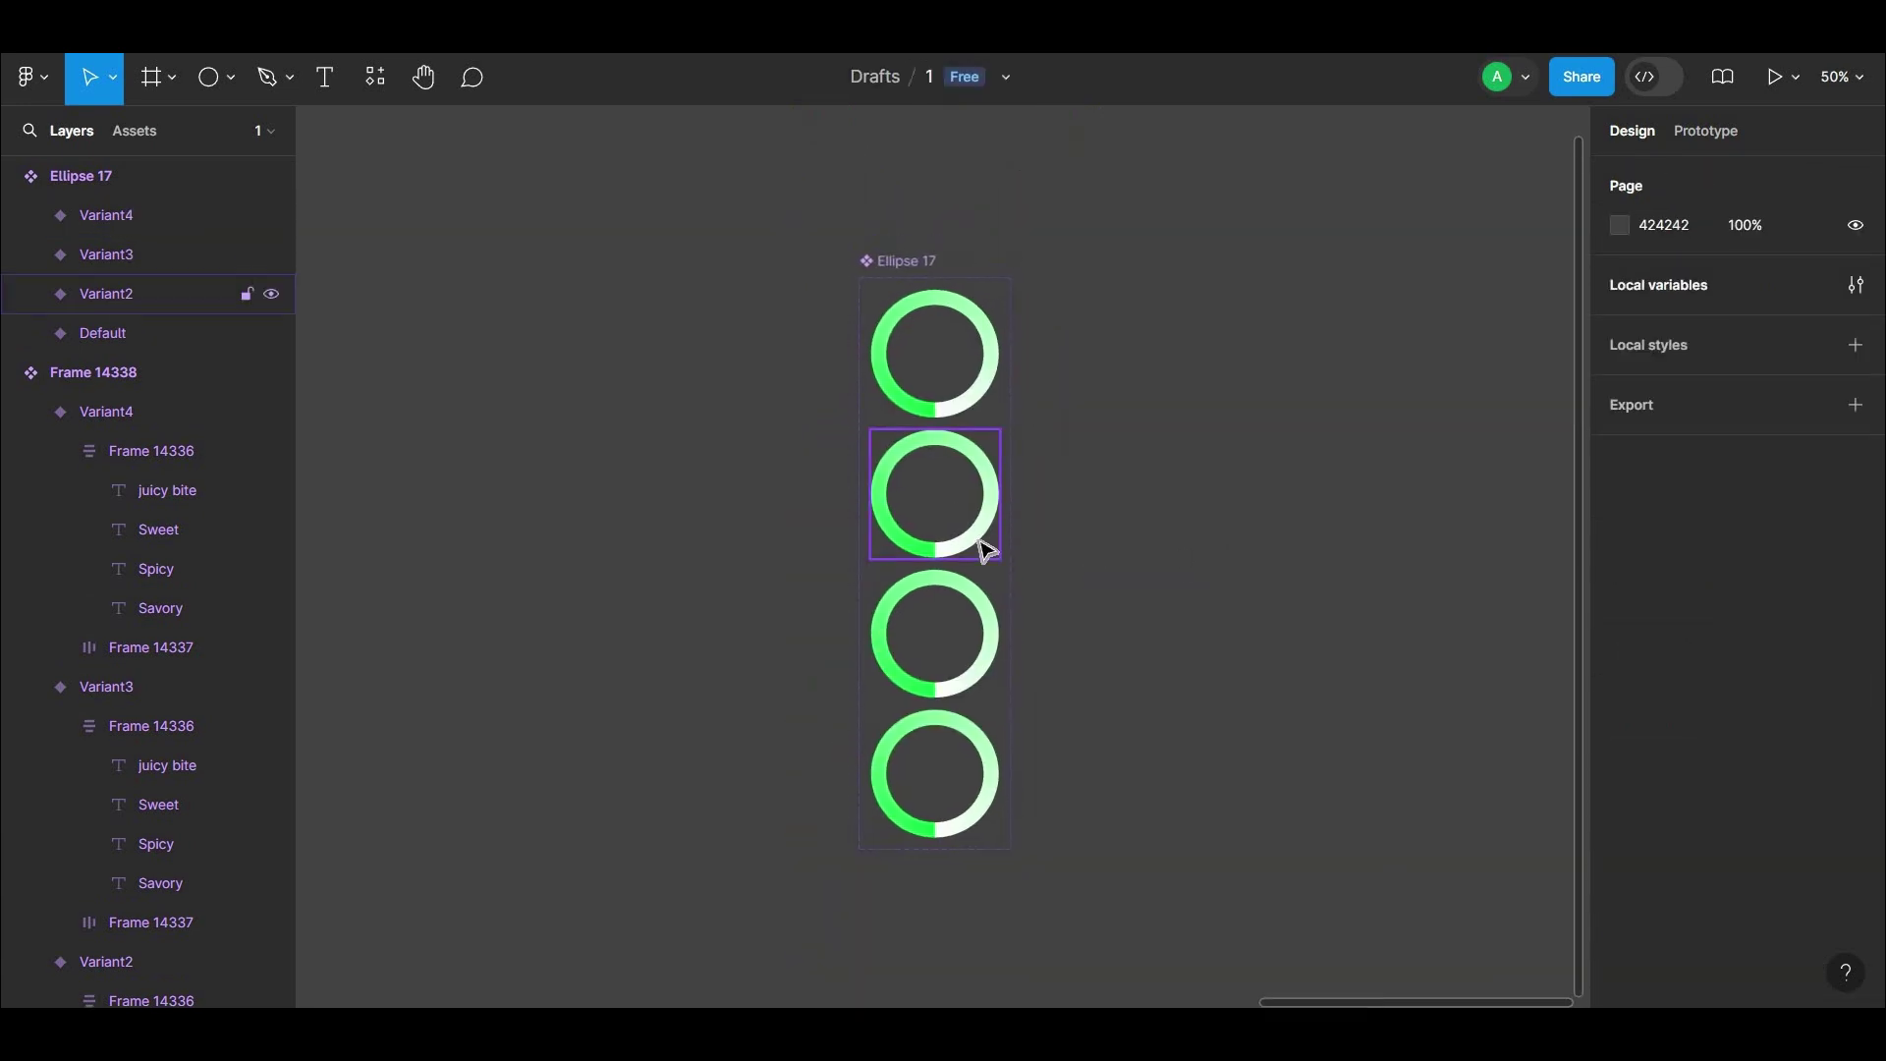
{"action": "scroll", "coordinate": [982, 548], "scroll_direction": "up", "scroll_amount": 1}
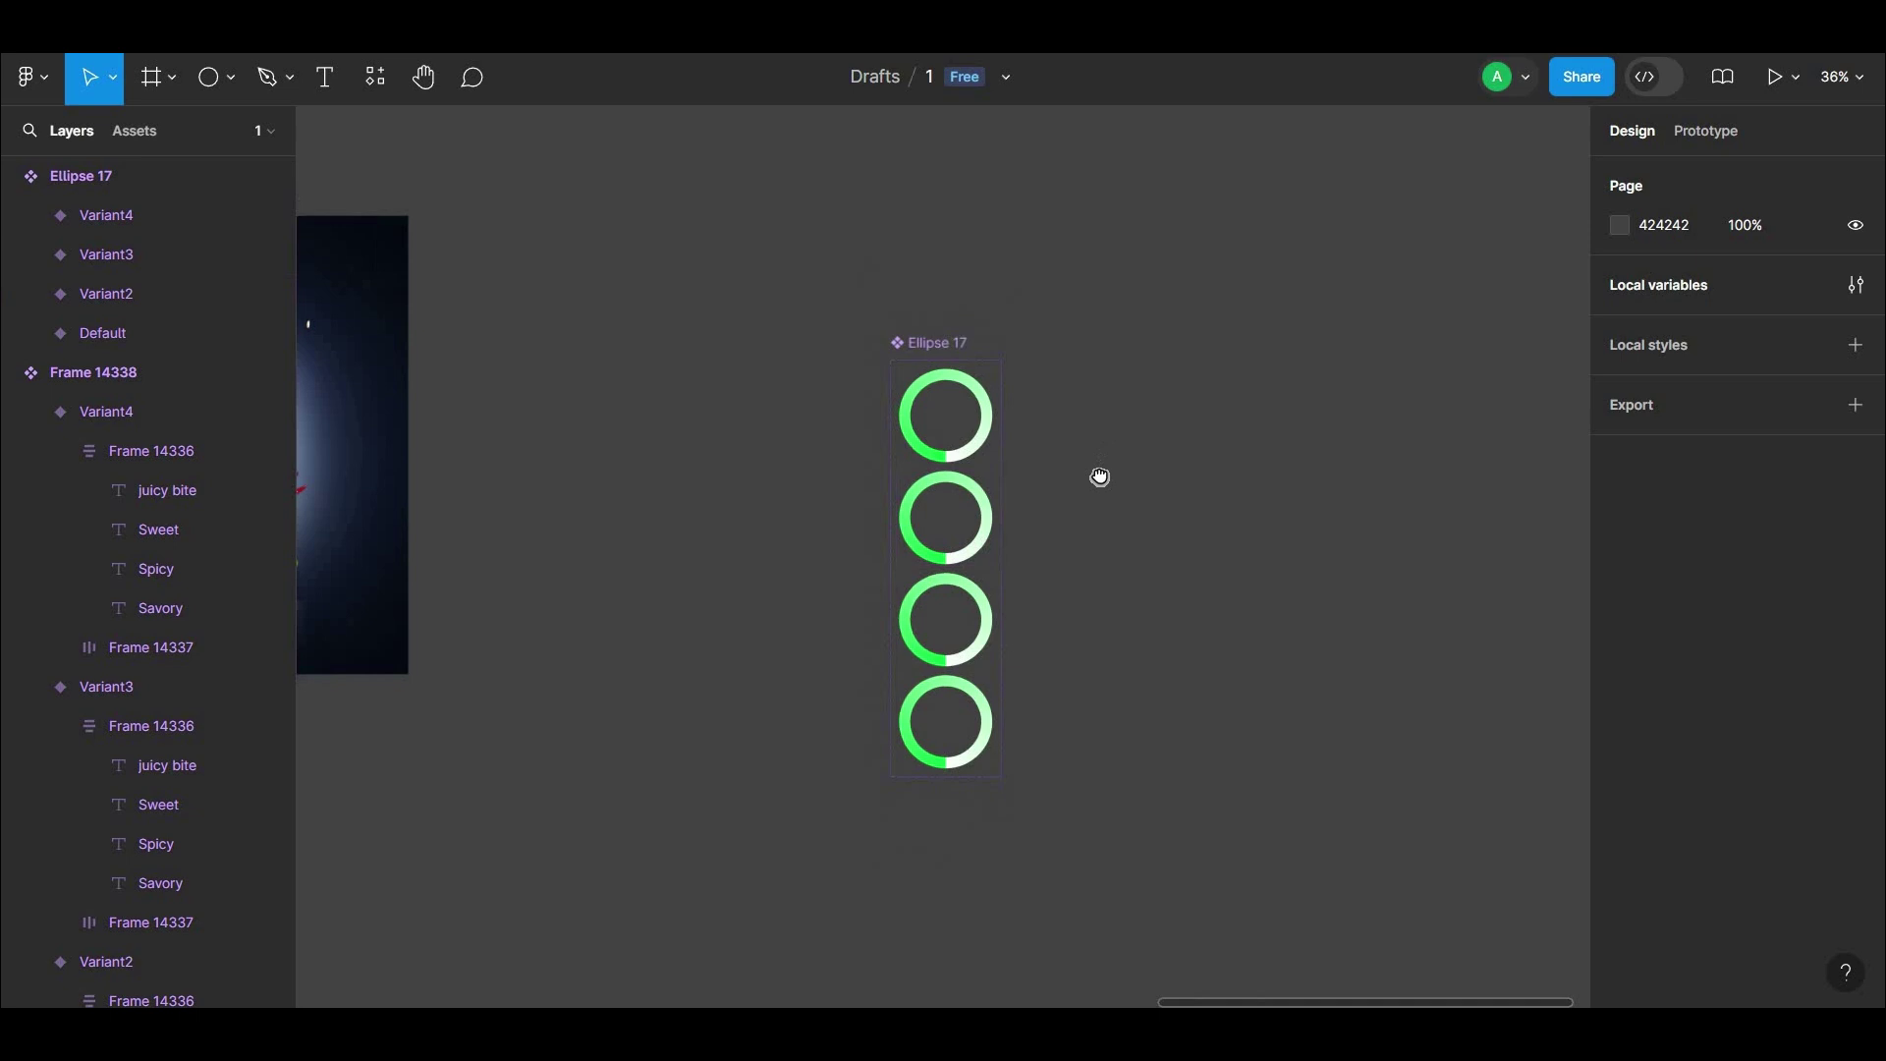
{"action": "scroll", "coordinate": [1100, 479], "scroll_direction": "up", "scroll_amount": 1}
{"action": "mouse_move", "coordinate": [1104, 476]}
{"action": "left_mouse_down"}
{"action": "mouse_move", "coordinate": [1245, 424]}
{"action": "mouse_move", "coordinate": [934, 530]}
{"action": "left_mouse_up"}
{"action": "scroll", "coordinate": [1248, 402], "scroll_direction": "up", "scroll_amount": 3}
Rotate Variant2's inner ring to -90°.
{"action": "scroll", "coordinate": [1018, 522], "scroll_direction": "down", "scroll_amount": 1}
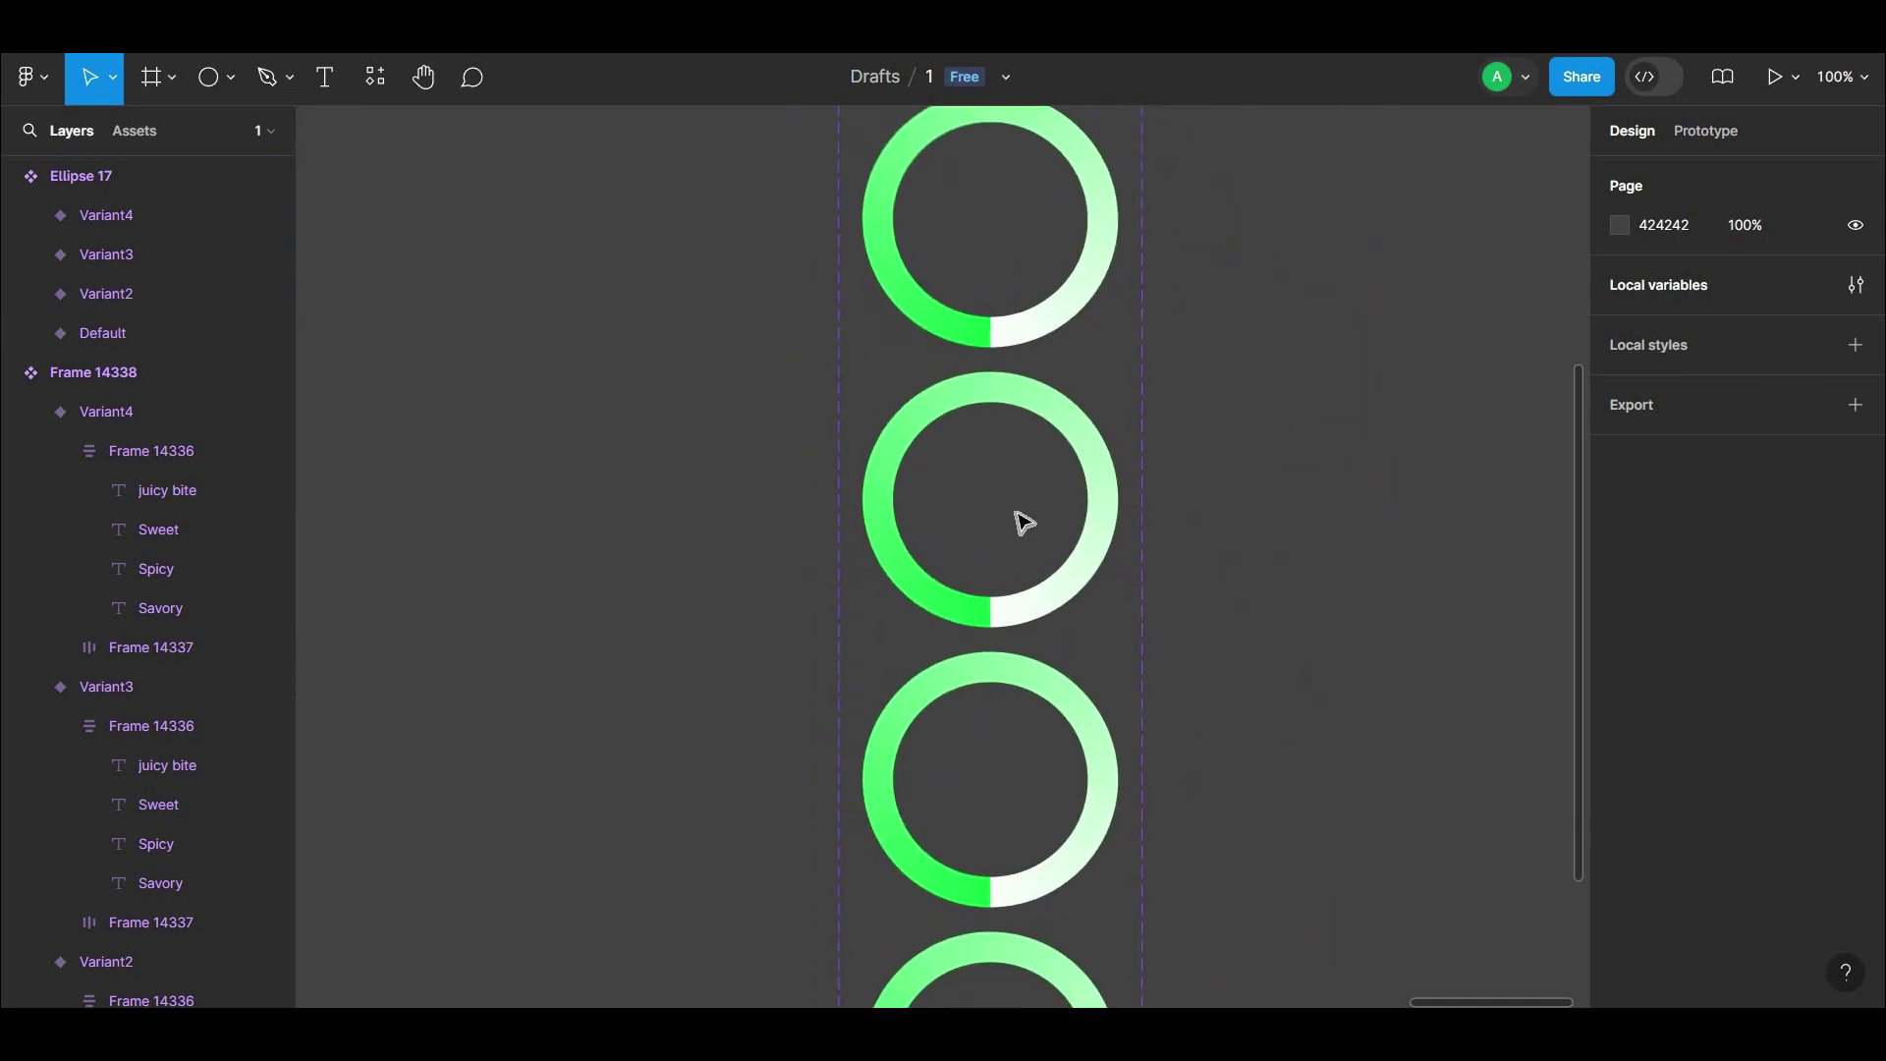
{"action": "left_click", "coordinate": [1102, 526]}
{"action": "double_click", "coordinate": [1105, 525]}
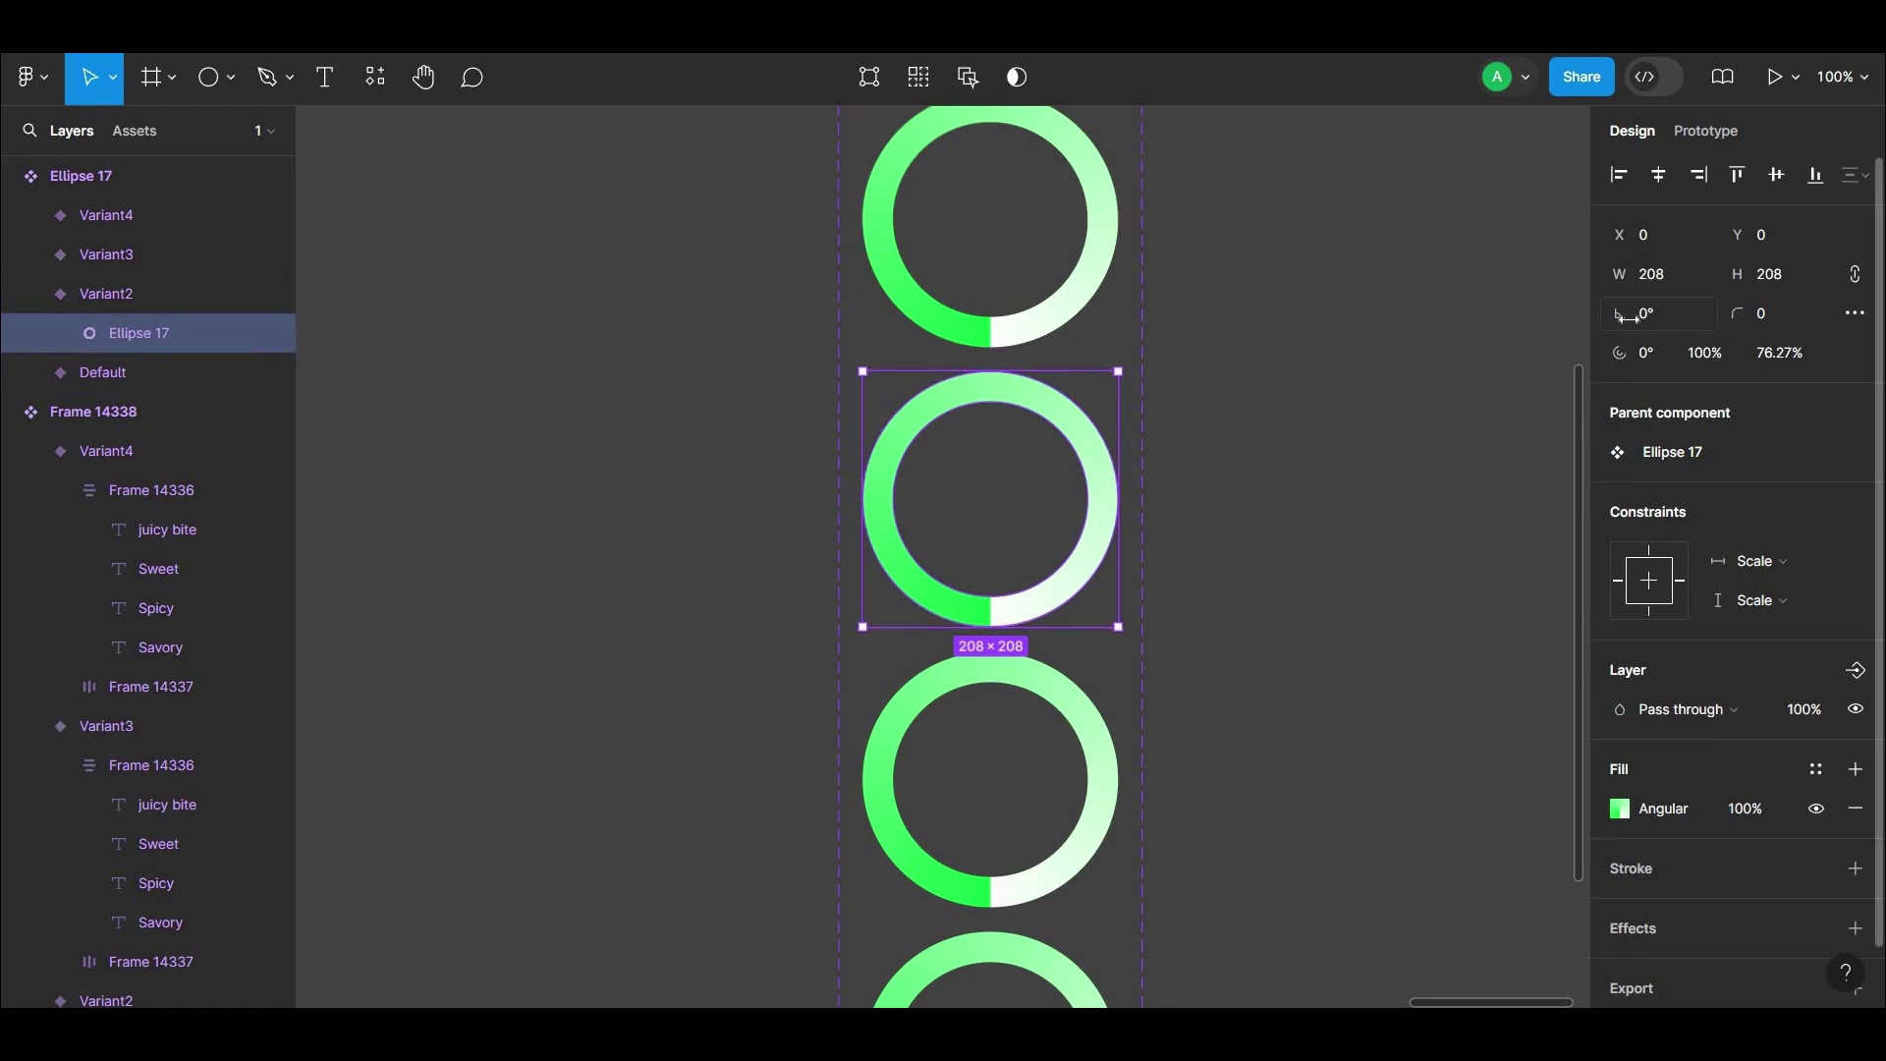
{"action": "left_click_drag", "start_coordinate": [1619, 314], "coordinate": [1871, 334]}
{"action": "left_click", "coordinate": [1671, 316]}
{"action": "type", "text": "-90"}
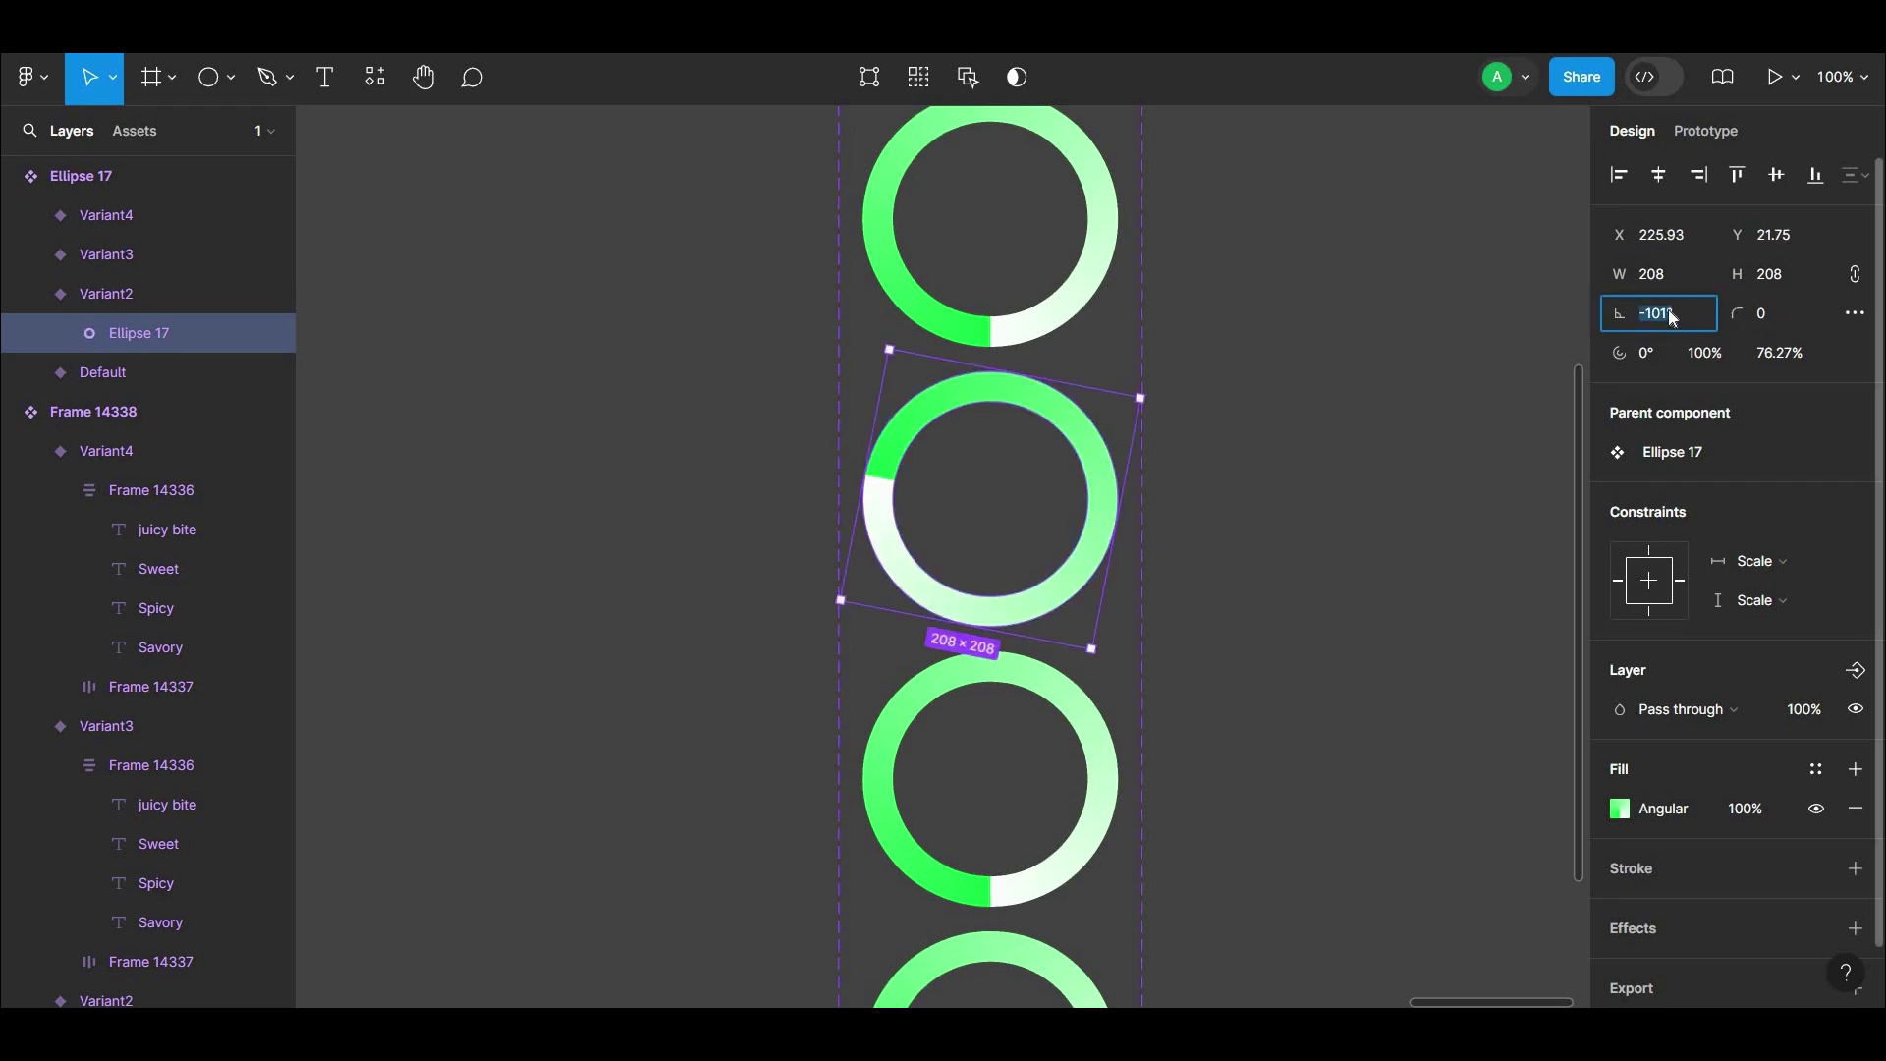
{"action": "left_click", "coordinate": [1494, 351]}
Rotate Variant3's inner ring to 180°.
{"action": "scroll", "coordinate": [1444, 294], "scroll_direction": "down", "scroll_amount": 2}
{"action": "scroll", "coordinate": [1108, 551], "scroll_direction": "down", "scroll_amount": 3}
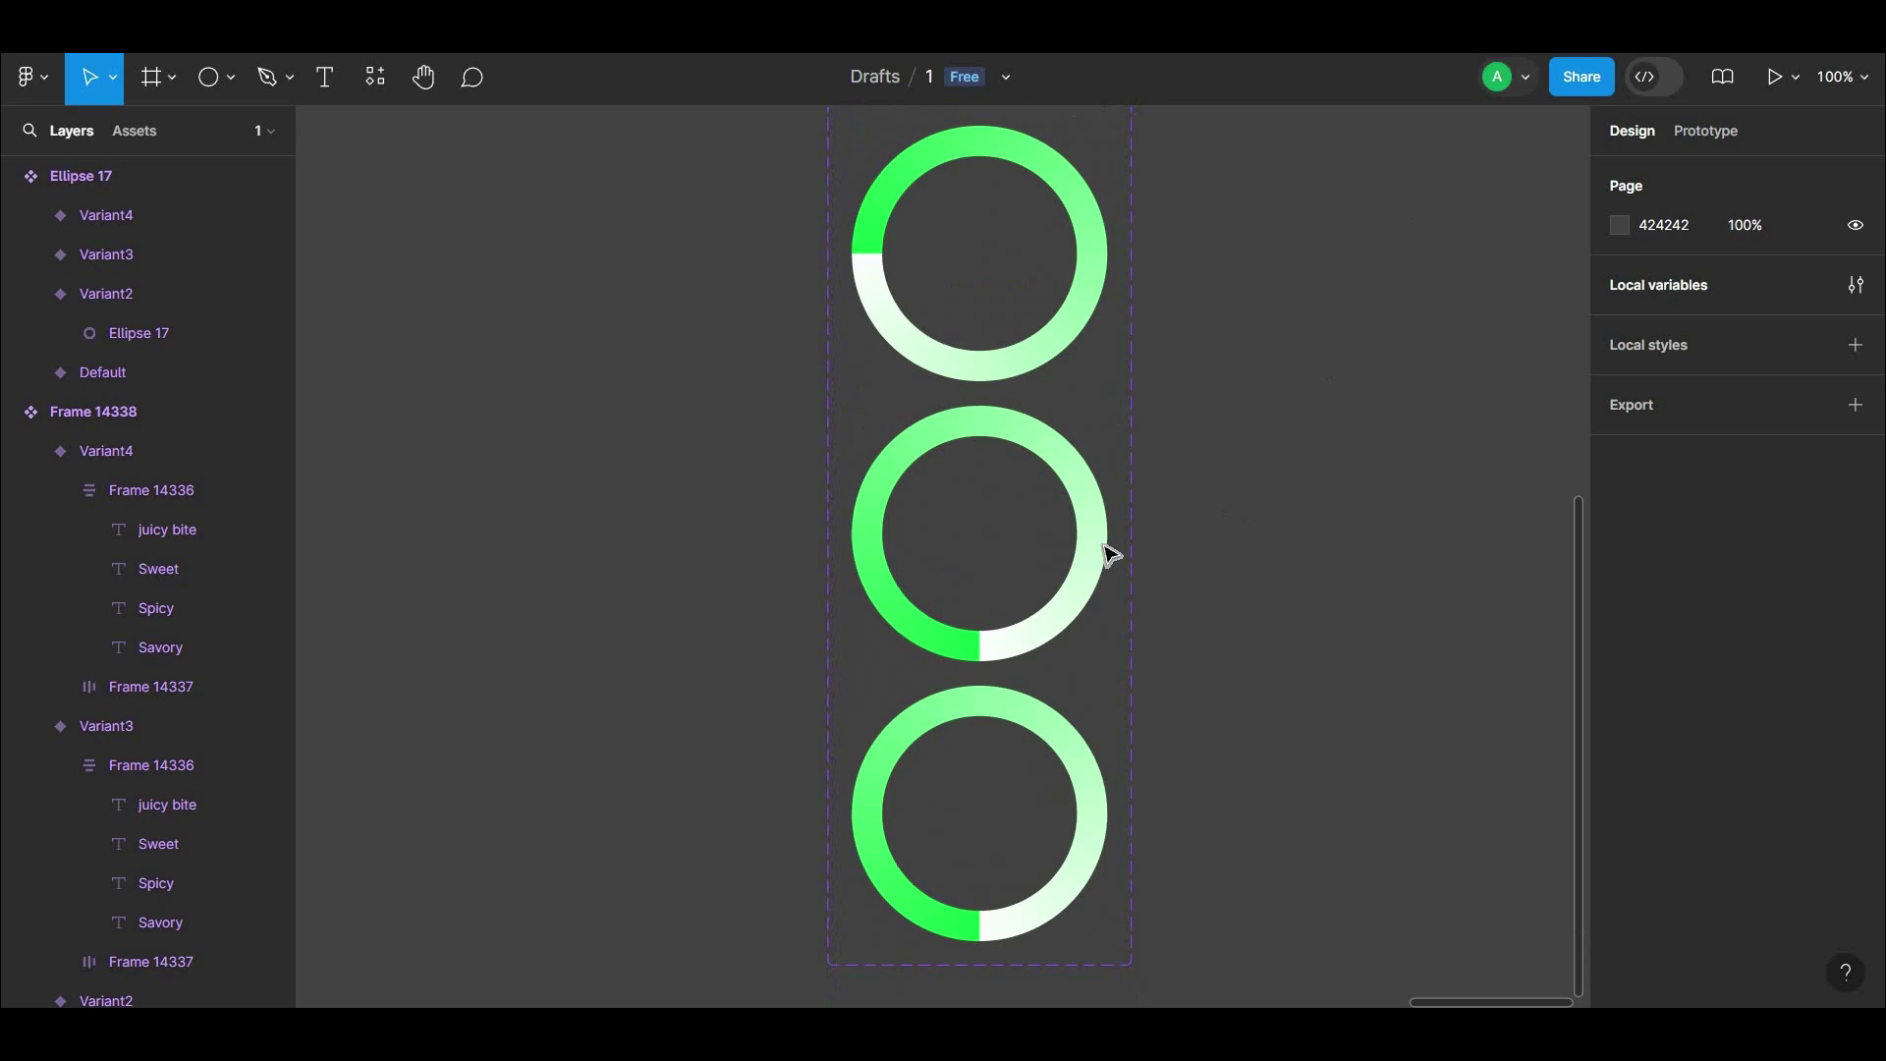
{"action": "left_click", "coordinate": [1097, 550]}
{"action": "scroll", "coordinate": [1306, 472], "scroll_direction": "up", "scroll_amount": 3}
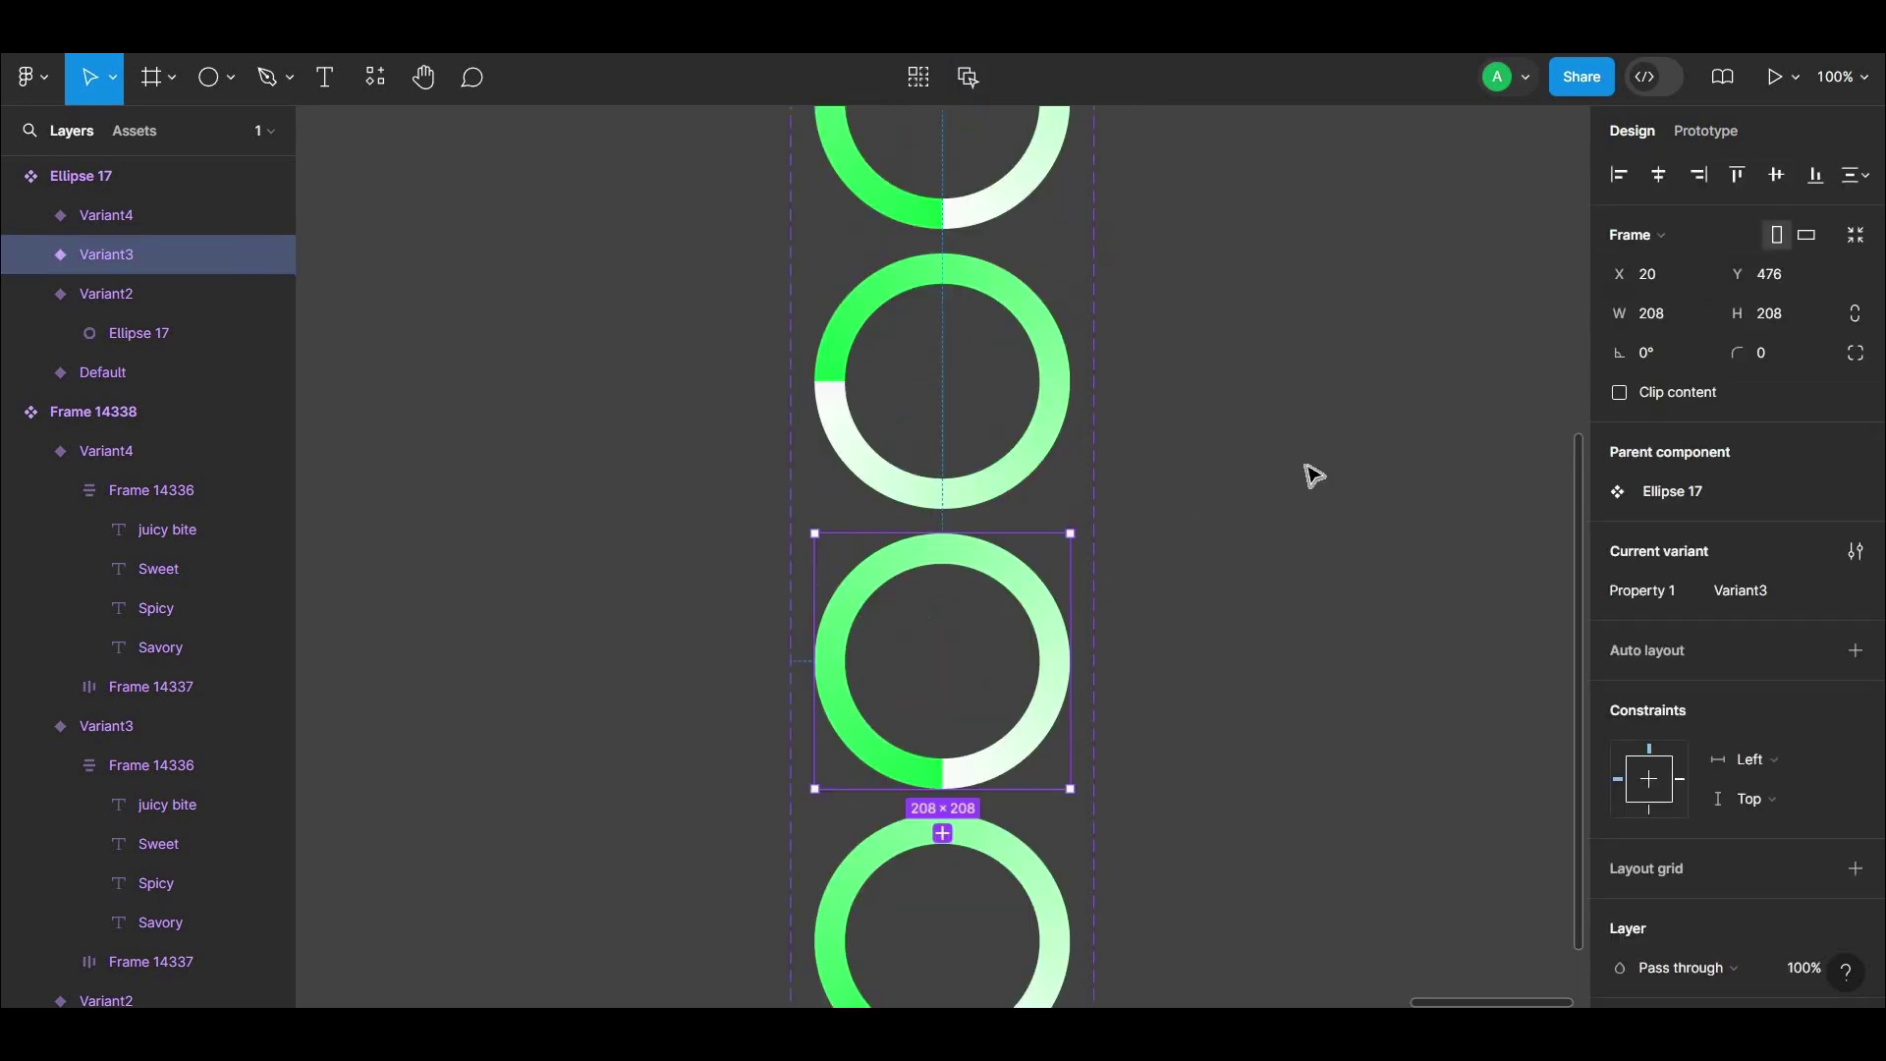
{"action": "scroll", "coordinate": [1473, 452], "scroll_direction": "up", "scroll_amount": 1}
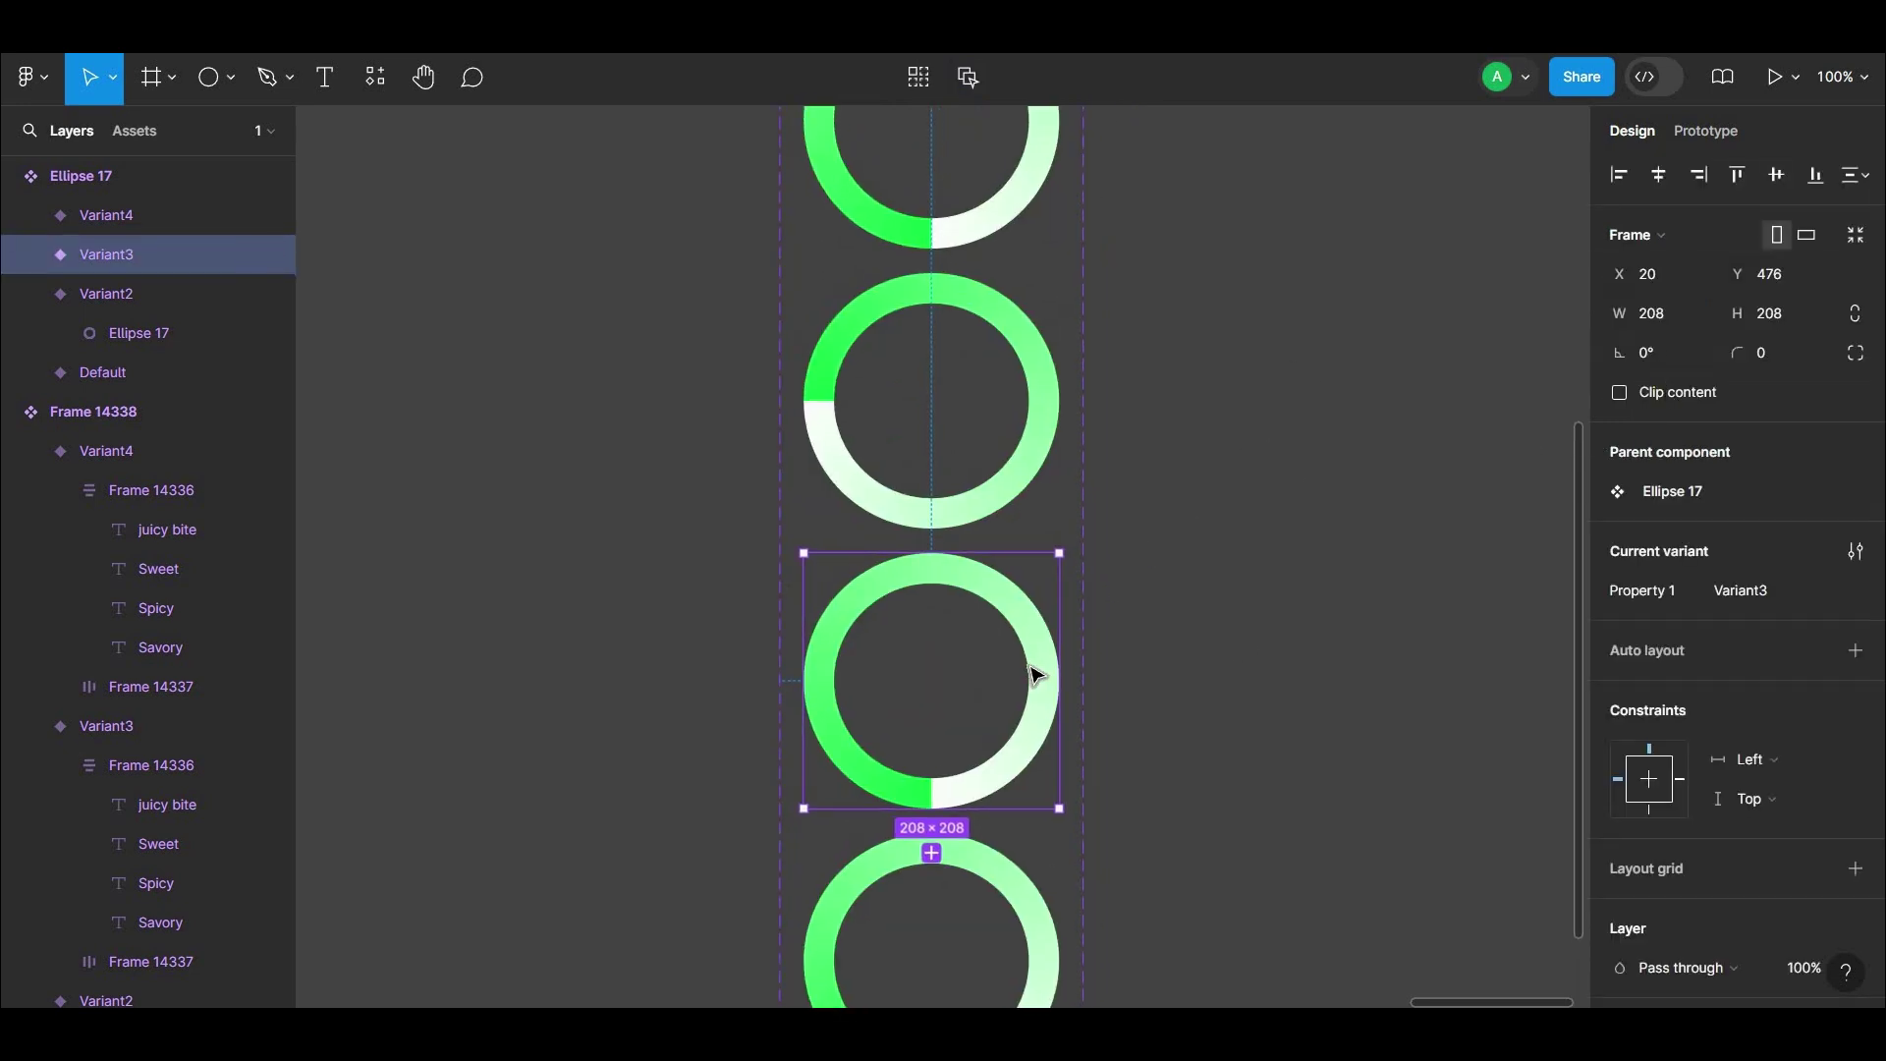
{"action": "double_click", "coordinate": [1041, 724]}
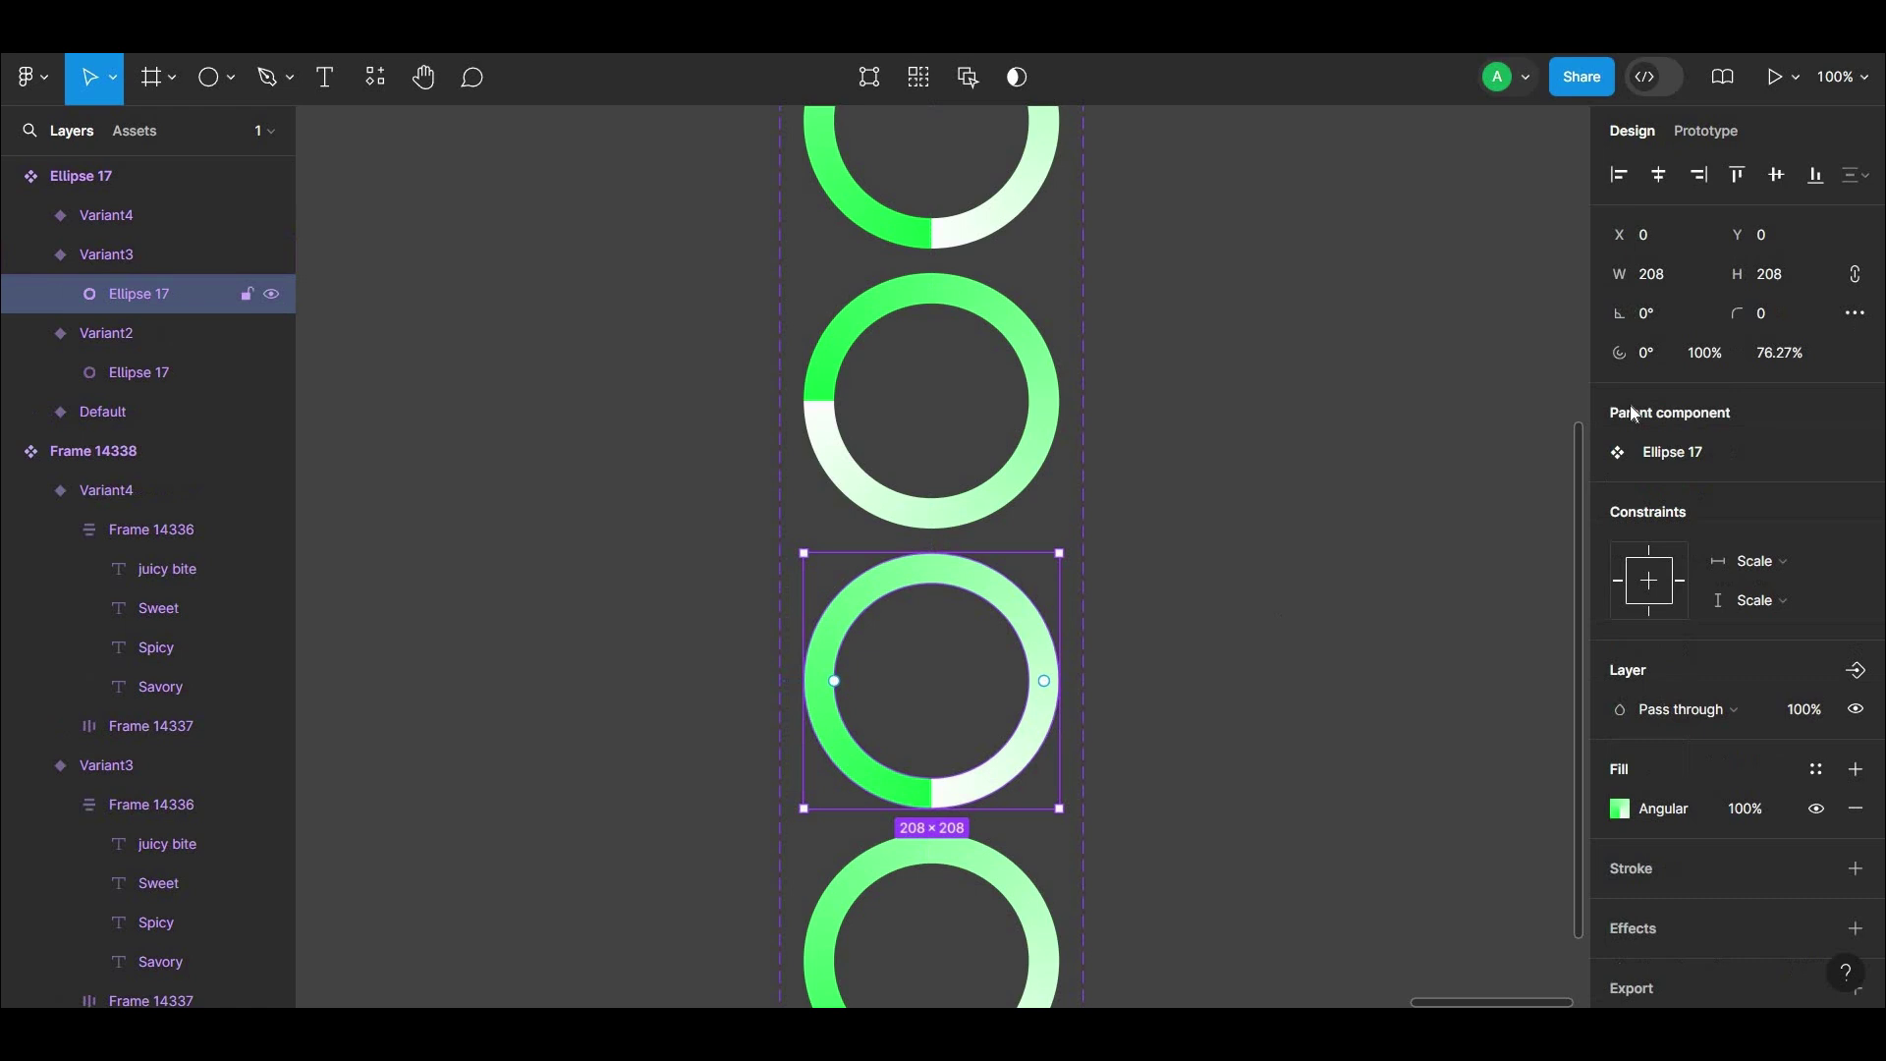
{"action": "mouse_move", "coordinate": [1619, 313]}
{"action": "left_mouse_down"}
{"action": "mouse_move", "coordinate": [82, 333]}
{"action": "mouse_move", "coordinate": [166, 330]}
{"action": "left_mouse_up"}
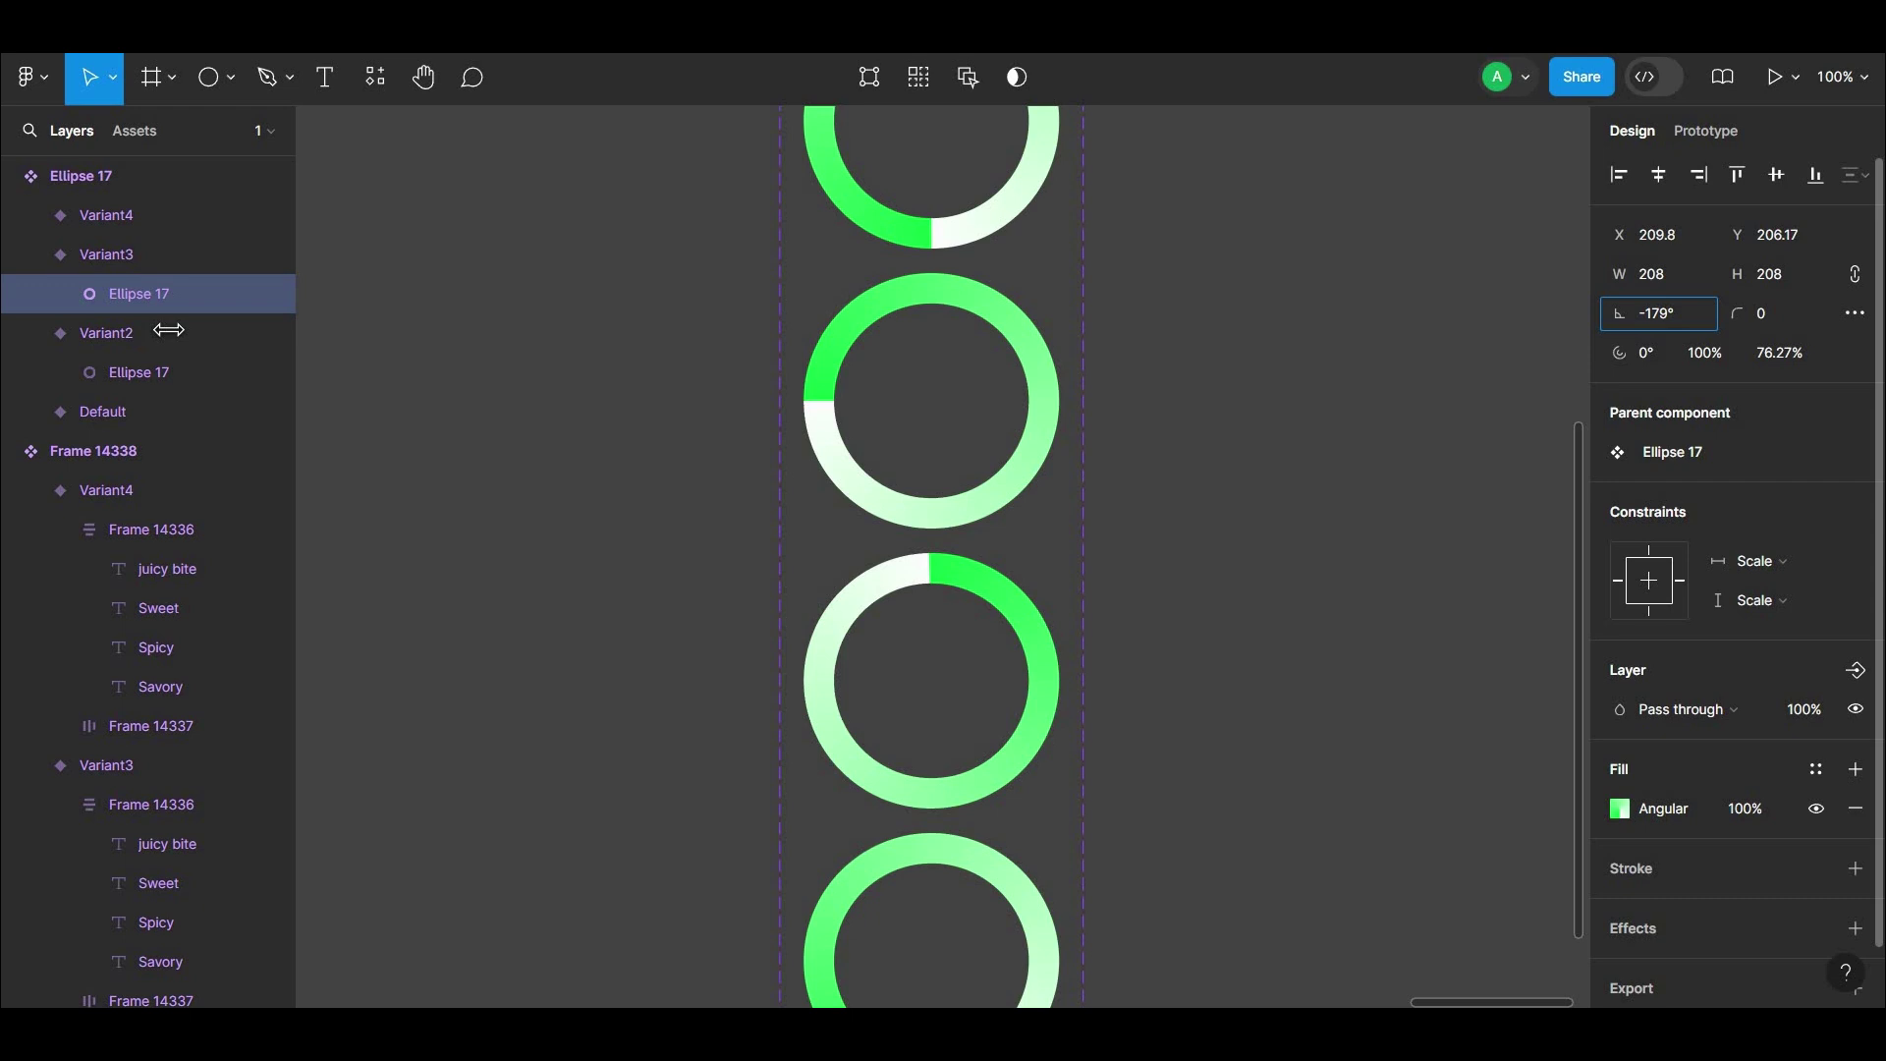
{"action": "left_click_drag", "start_coordinate": [166, 330], "coordinate": [169, 330]}
{"action": "left_click", "coordinate": [1683, 317]}
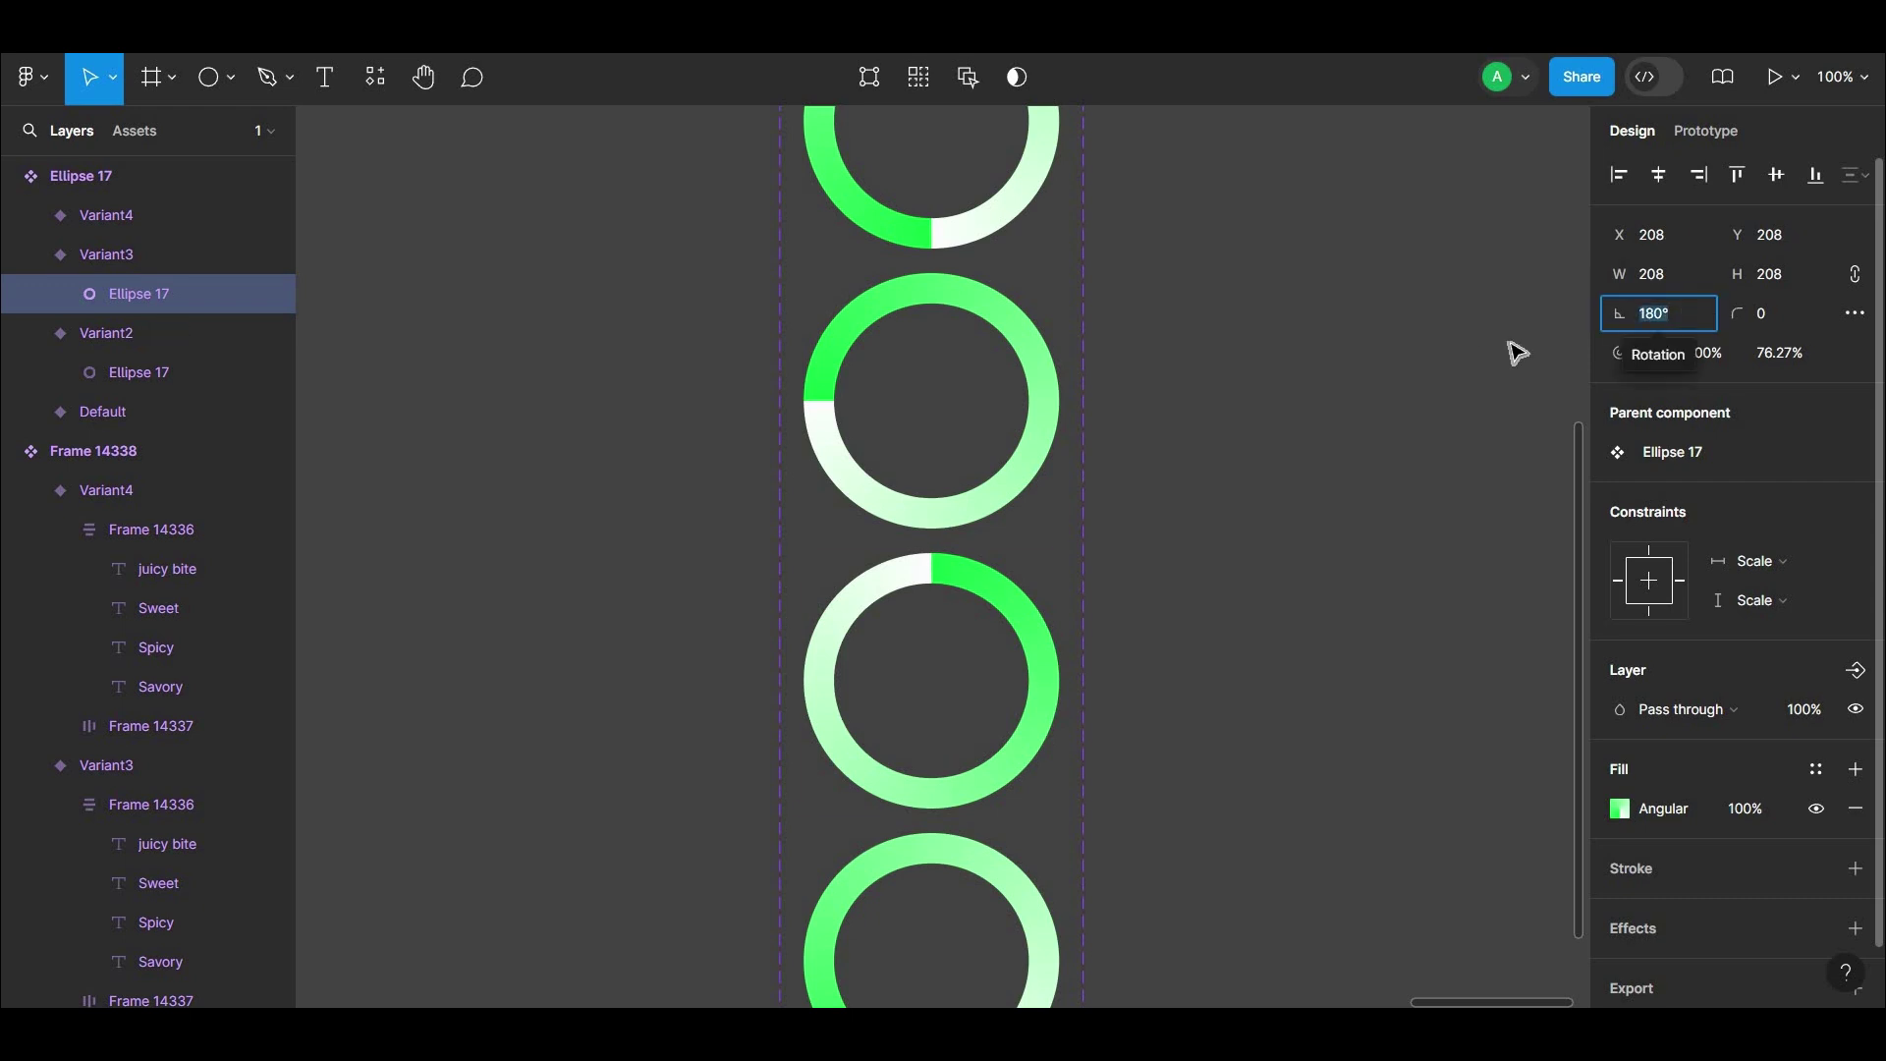
{"action": "left_click", "coordinate": [1473, 354]}
Rotate Variant4's inner ring about 90°, then zoom out on all four rings.
{"action": "scroll", "coordinate": [1419, 284], "scroll_direction": "down", "scroll_amount": 4}
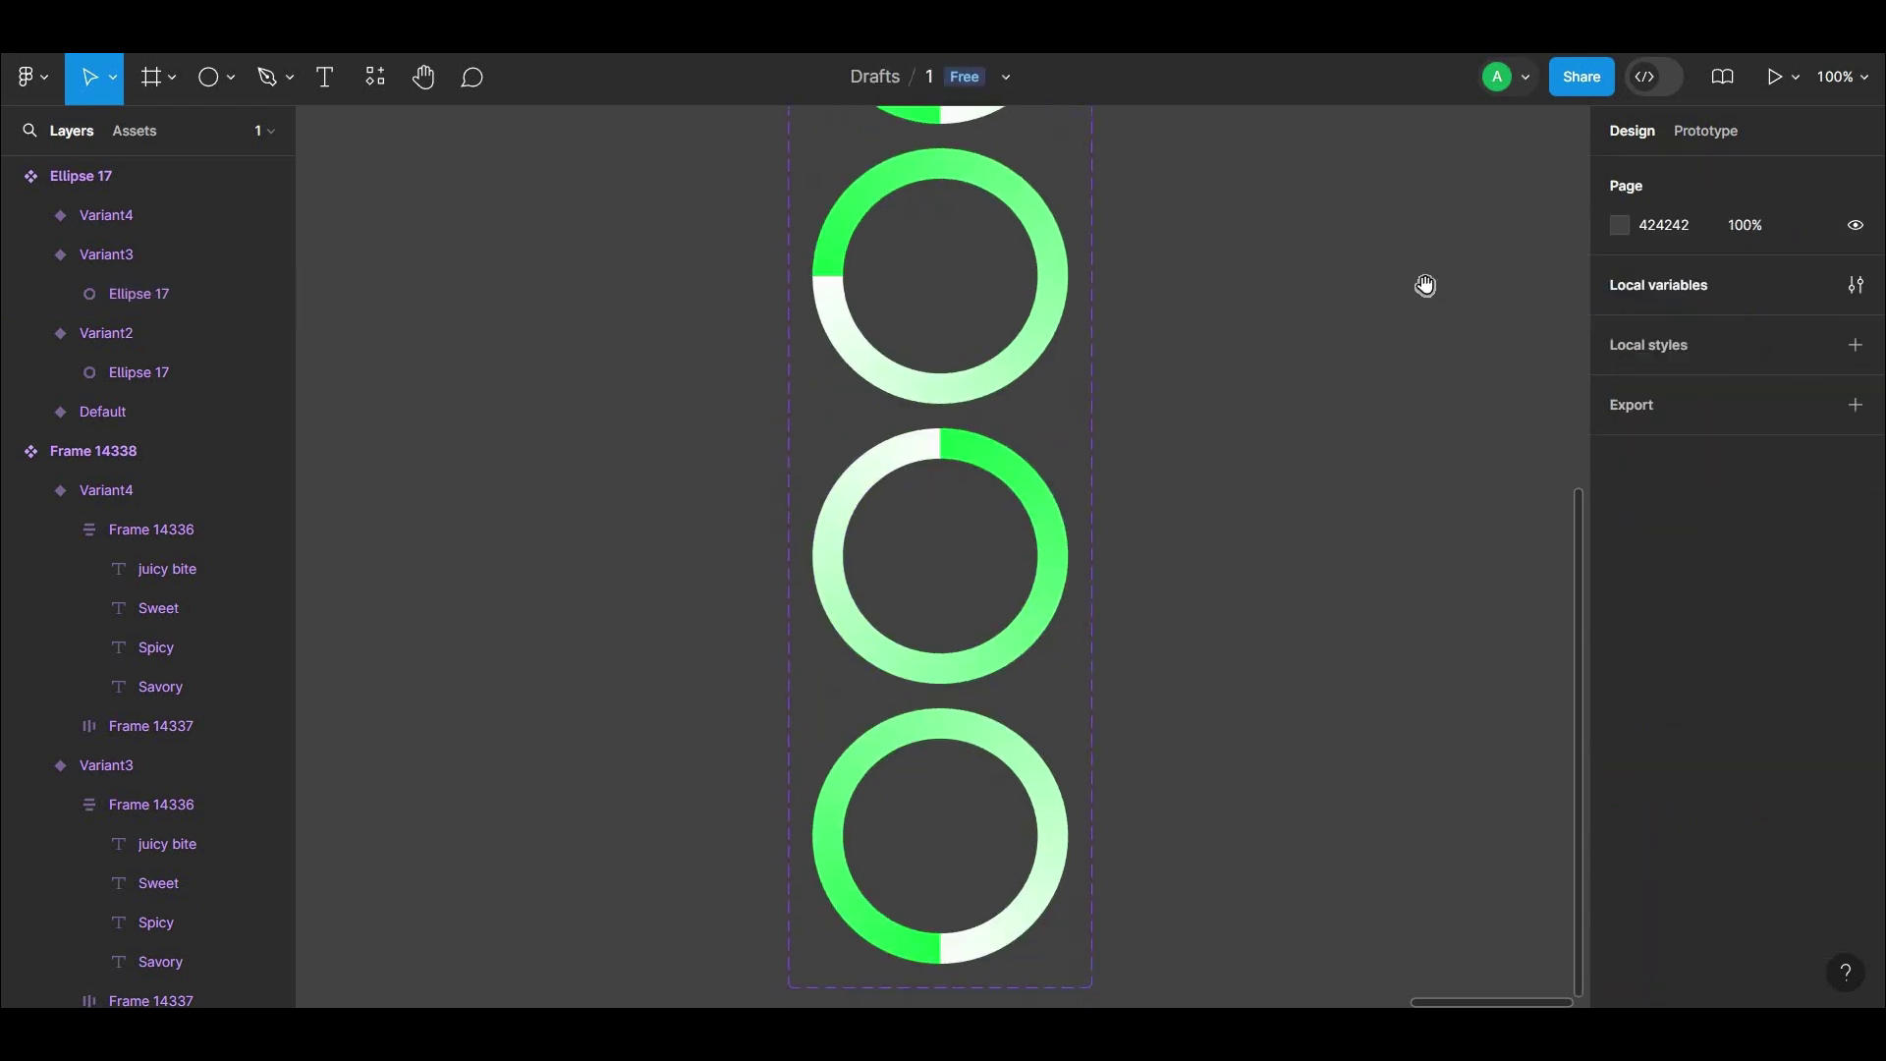
{"action": "left_click", "coordinate": [1047, 580]}
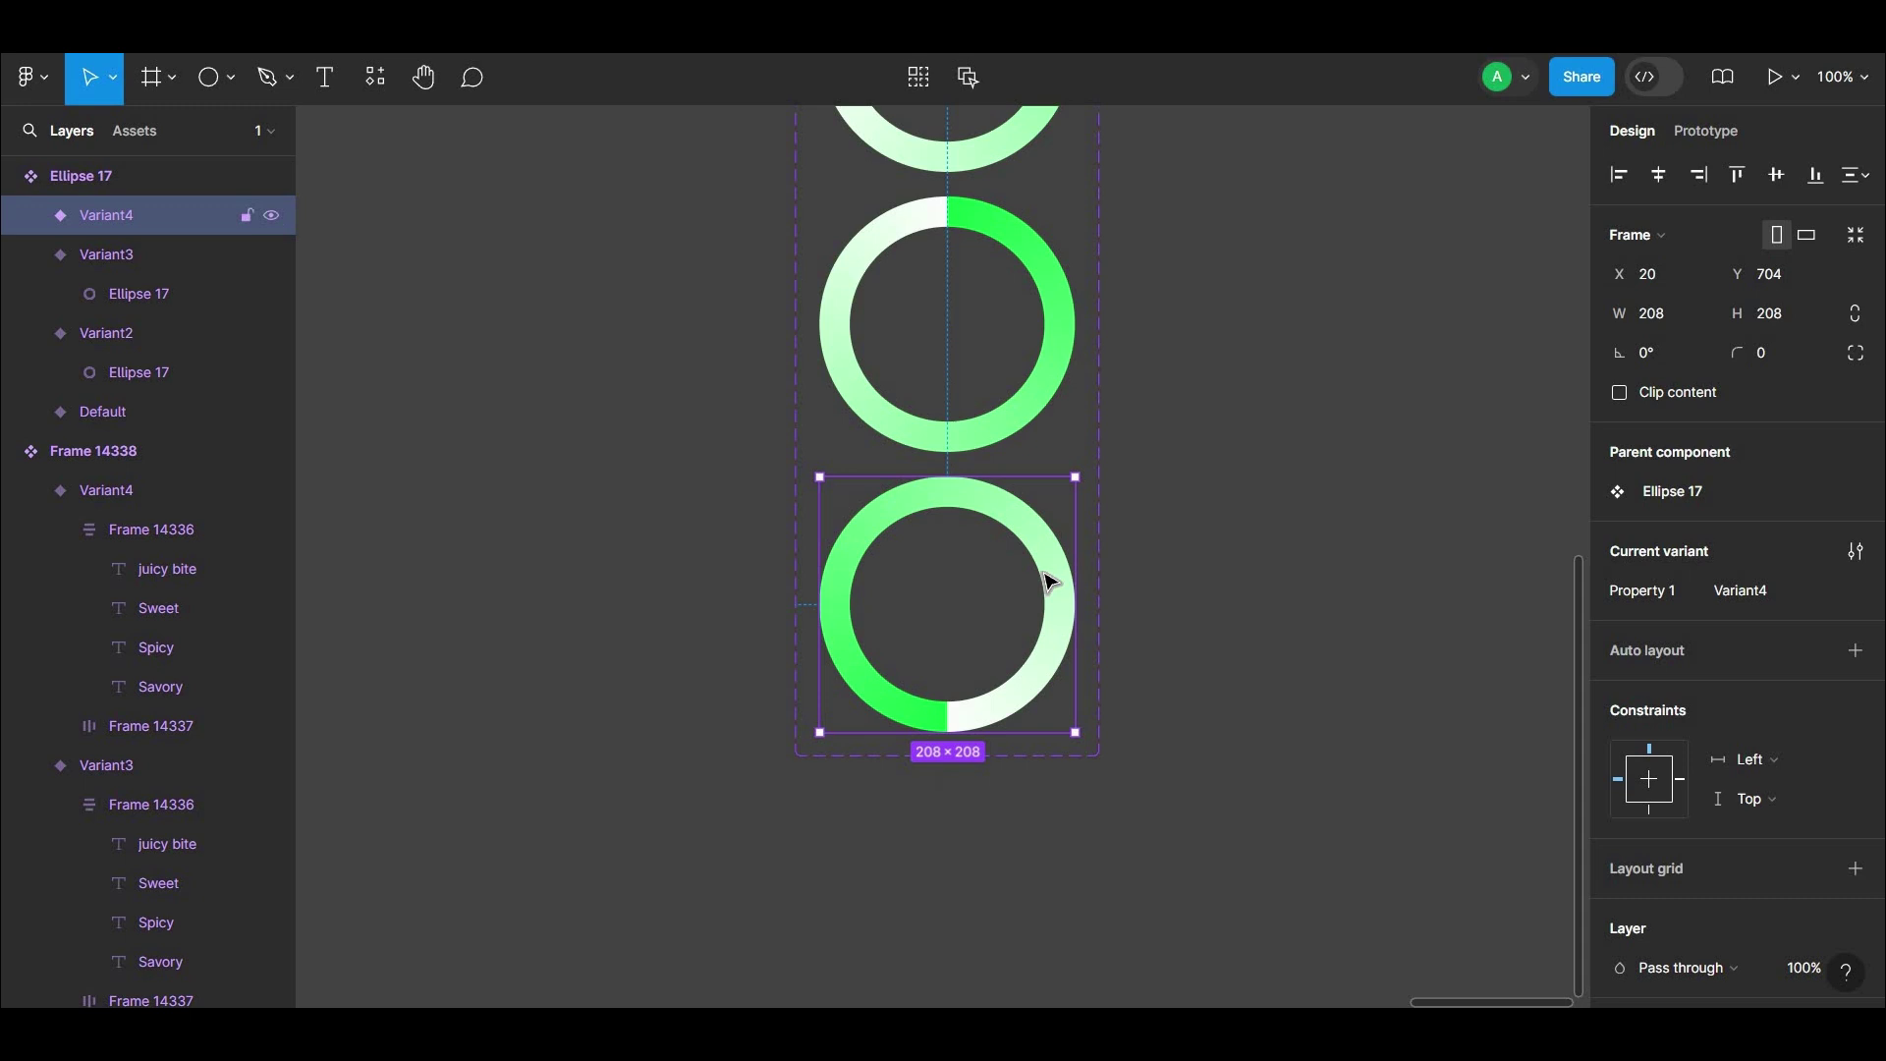
{"action": "double_click", "coordinate": [1047, 580]}
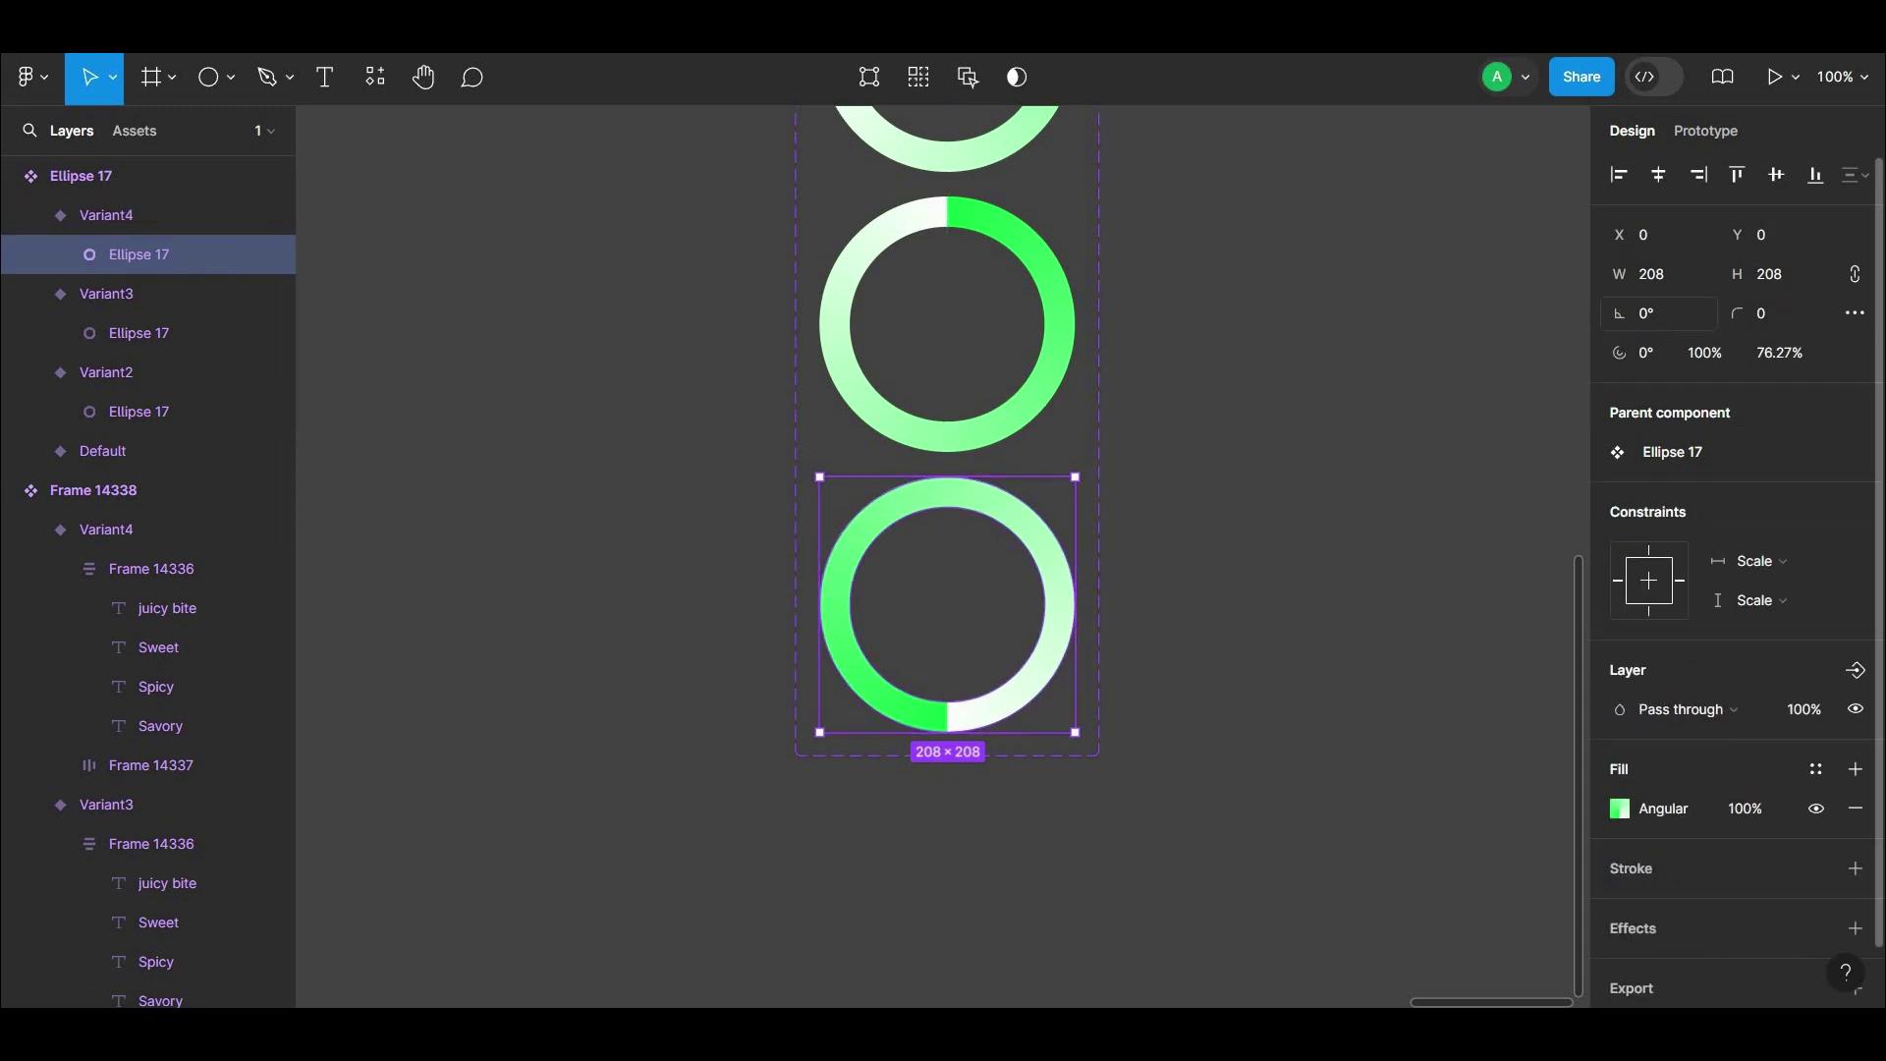
{"action": "mouse_move", "coordinate": [1619, 314]}
{"action": "left_mouse_down"}
{"action": "mouse_move", "coordinate": [377, 348]}
{"action": "mouse_move", "coordinate": [471, 391]}
{"action": "mouse_move", "coordinate": [388, 394]}
{"action": "left_mouse_up"}
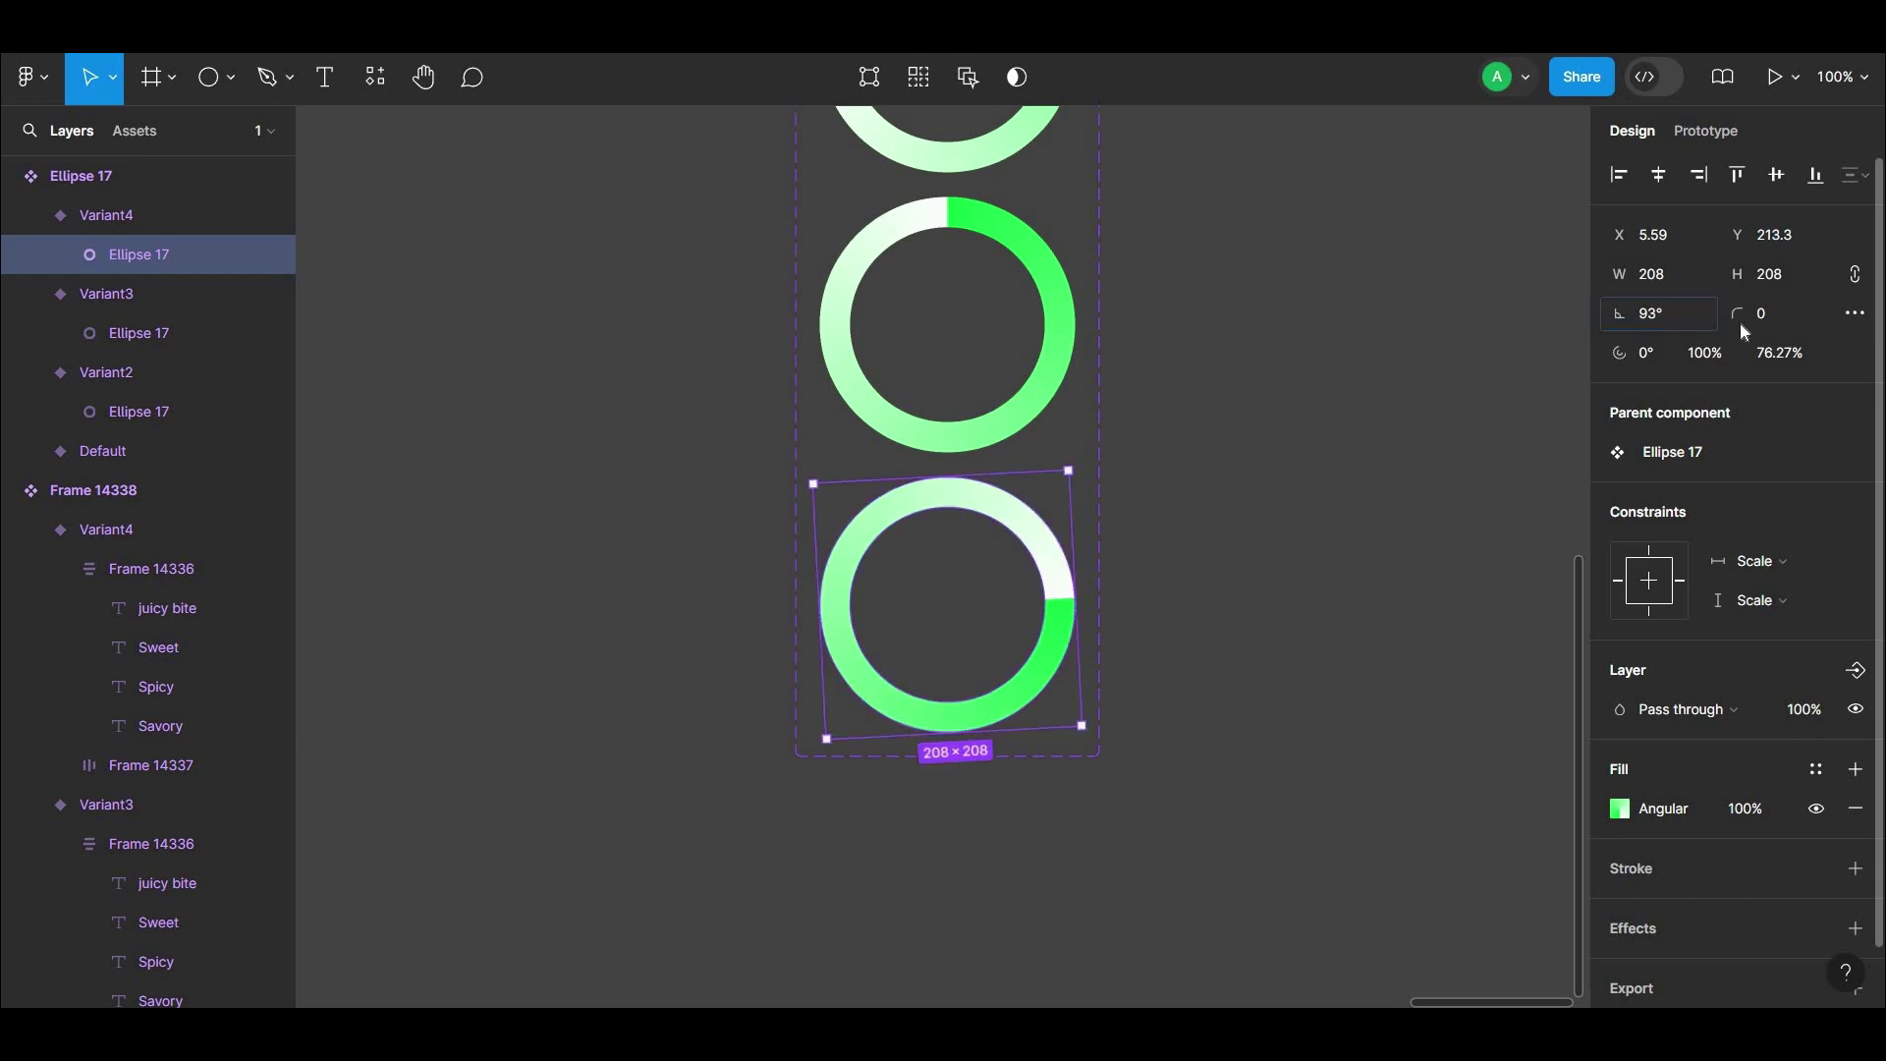
{"action": "left_click", "coordinate": [1413, 352]}
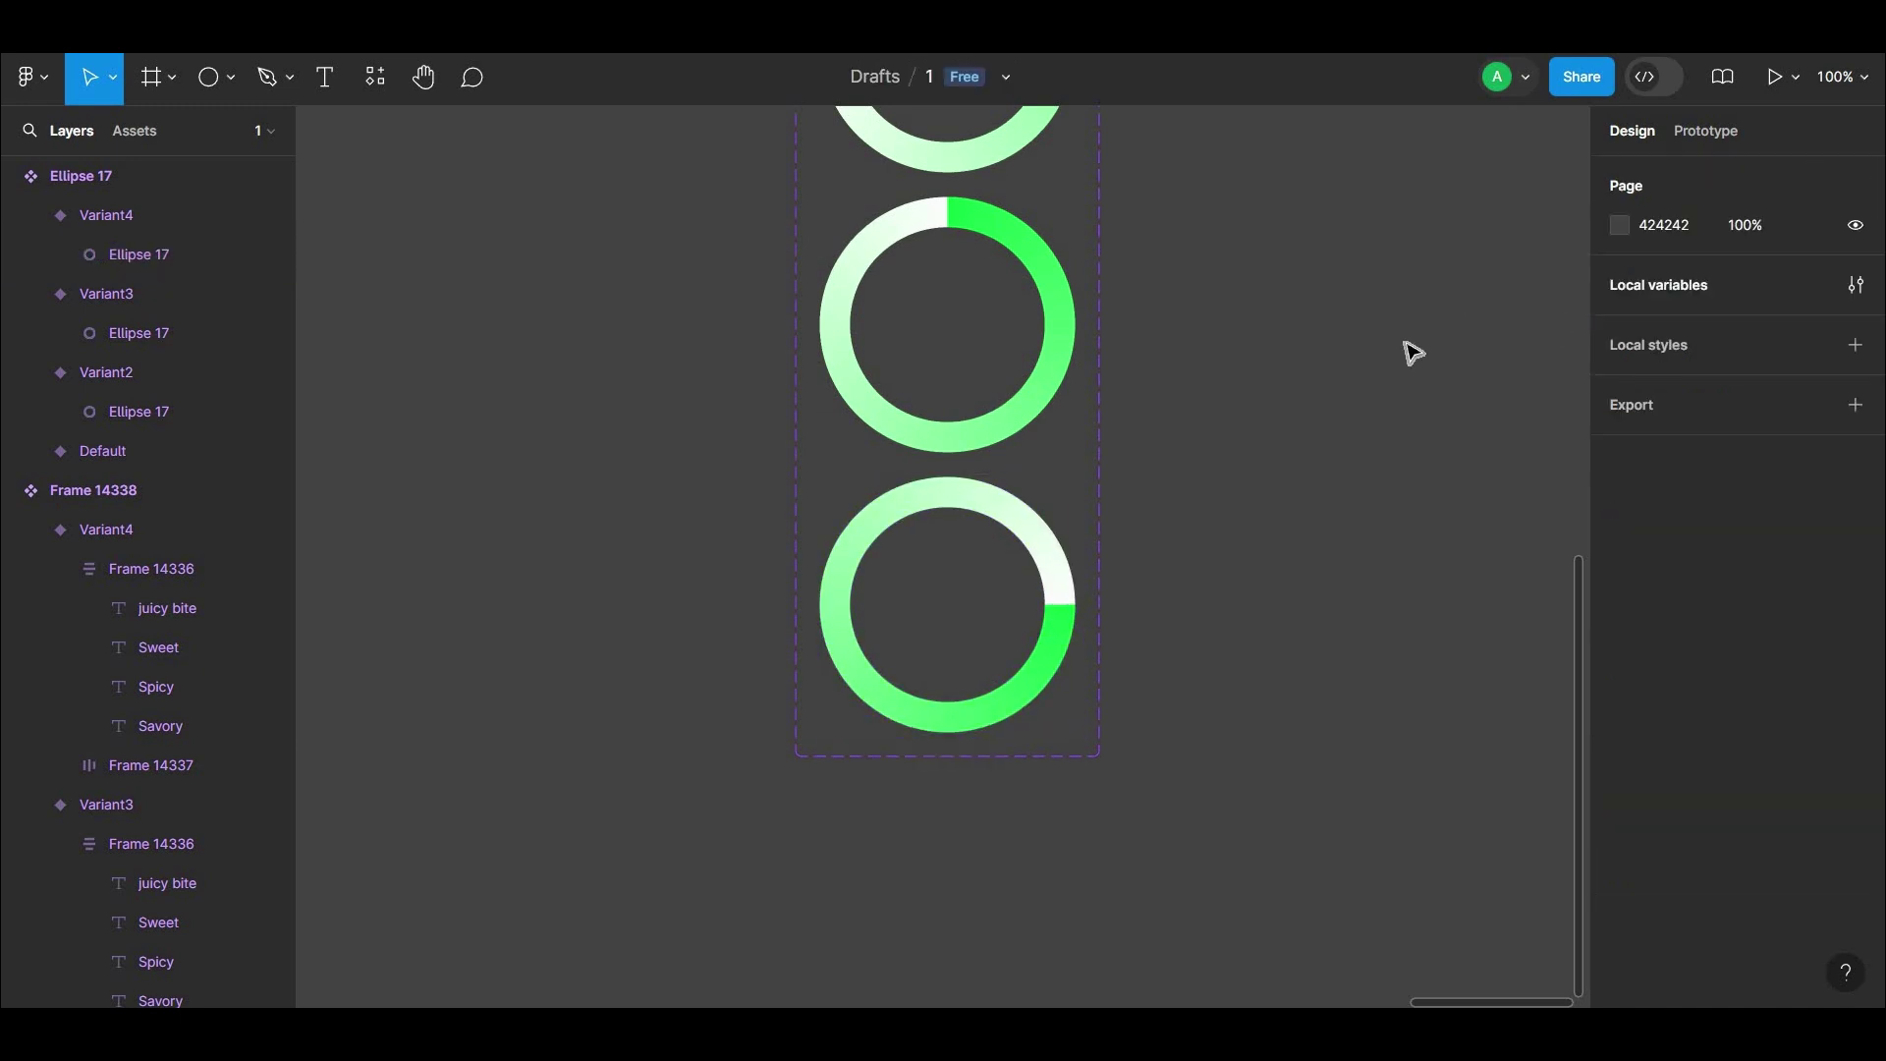
{"action": "left_click_drag", "start_coordinate": [1449, 361], "coordinate": [1440, 409]}
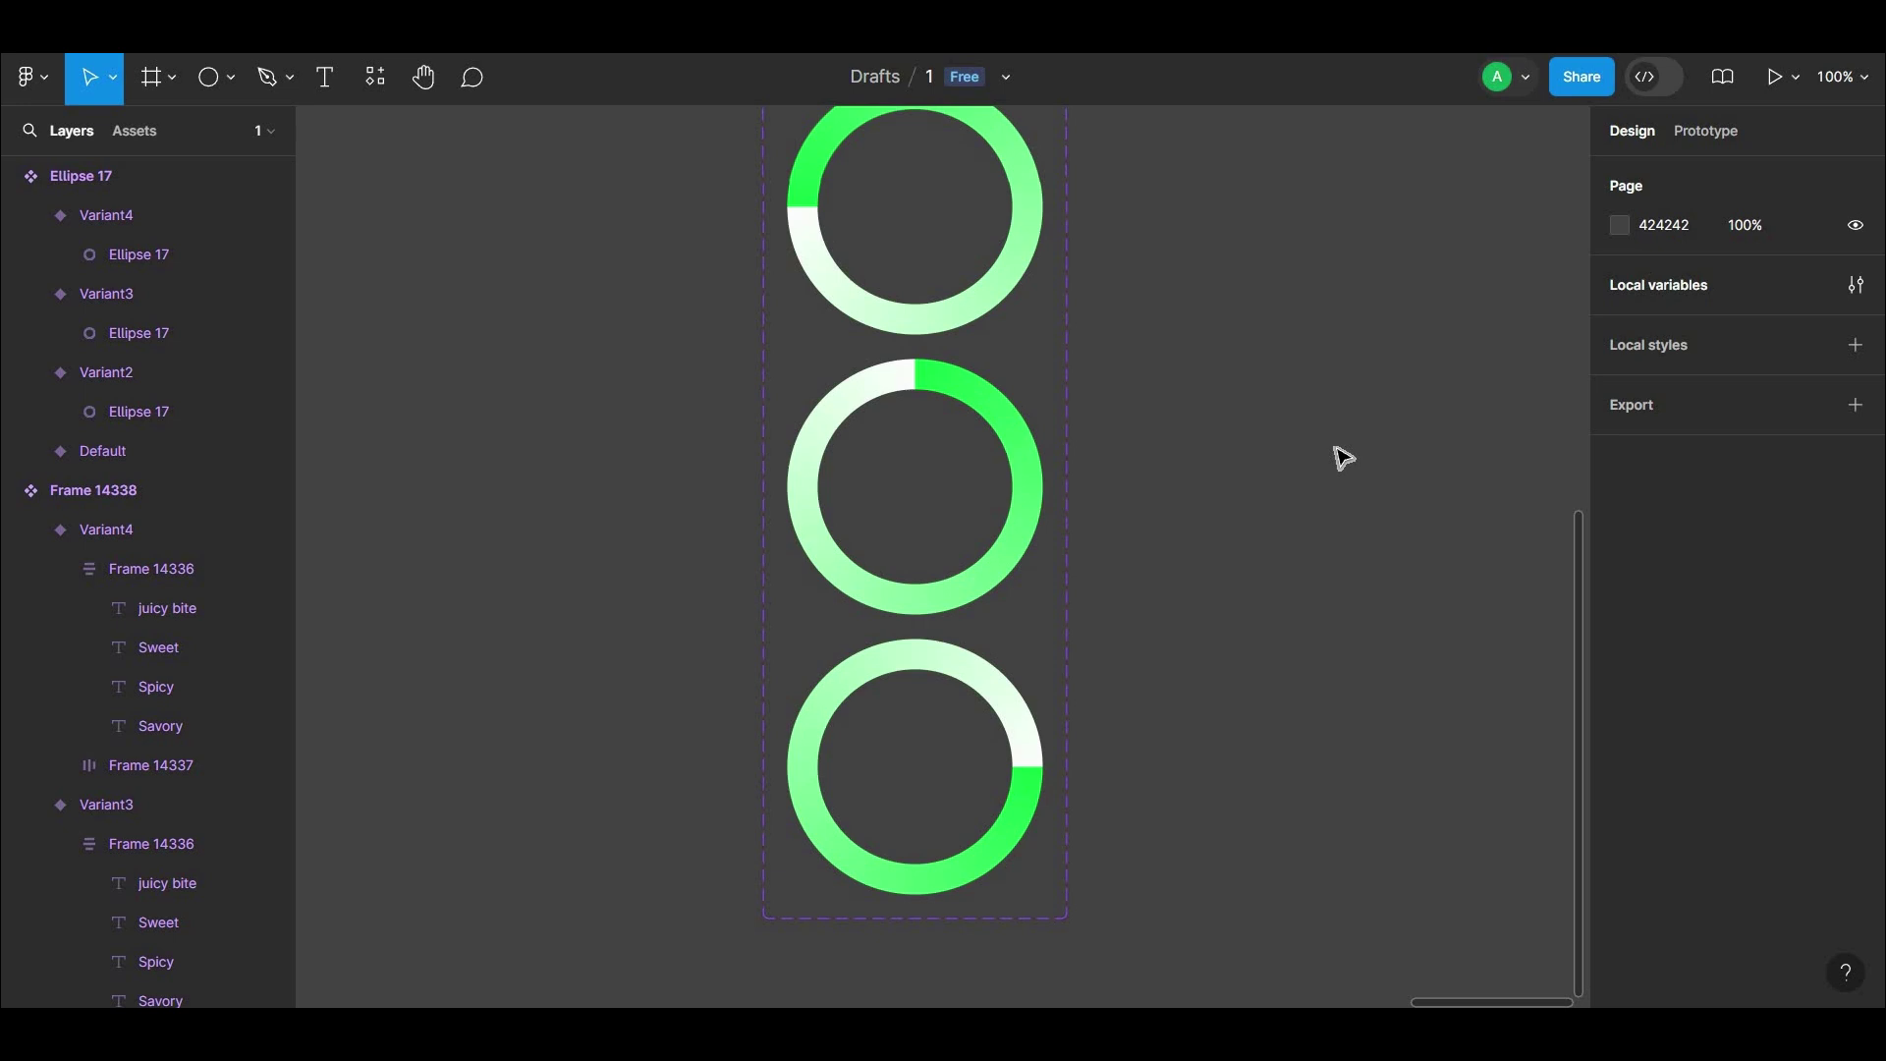
{"action": "key", "text": "minus"}
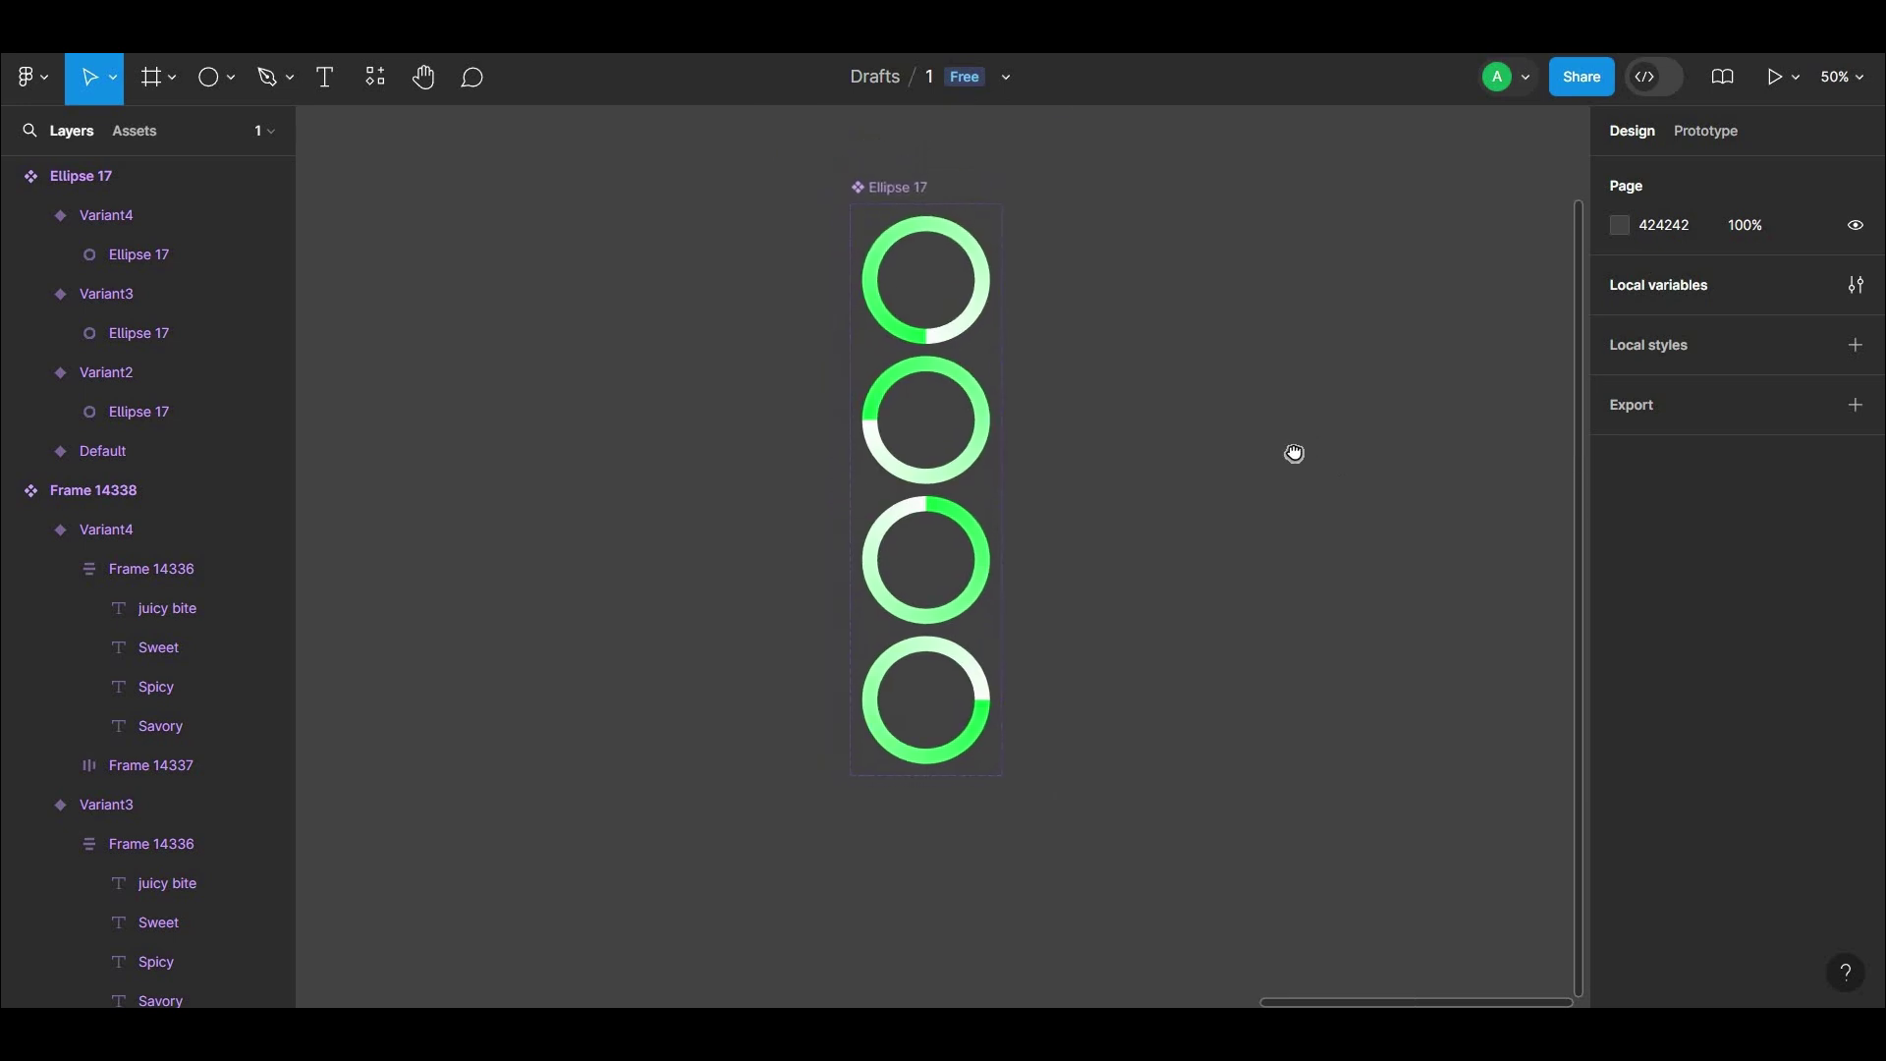
Add a prototype connection from the Default variant to Variant2.
{"action": "left_click", "coordinate": [964, 362]}
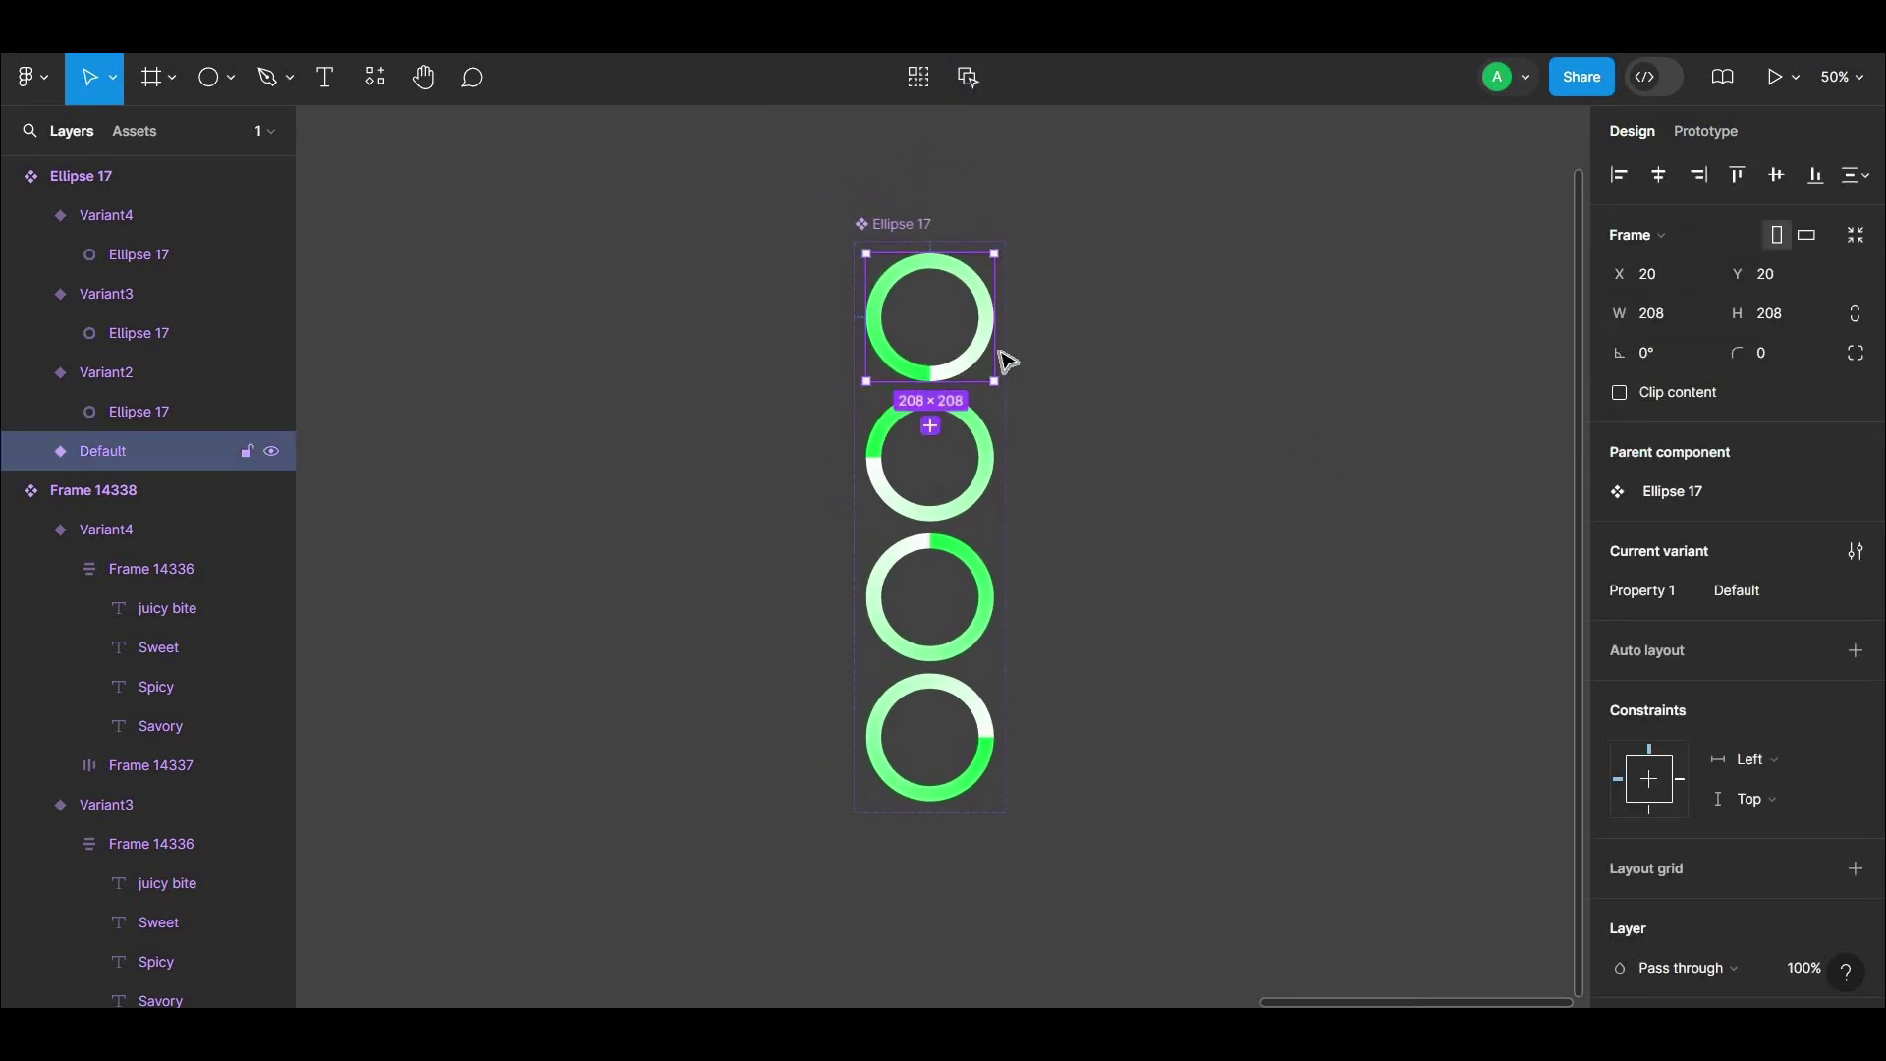
{"action": "left_click", "coordinate": [1691, 132]}
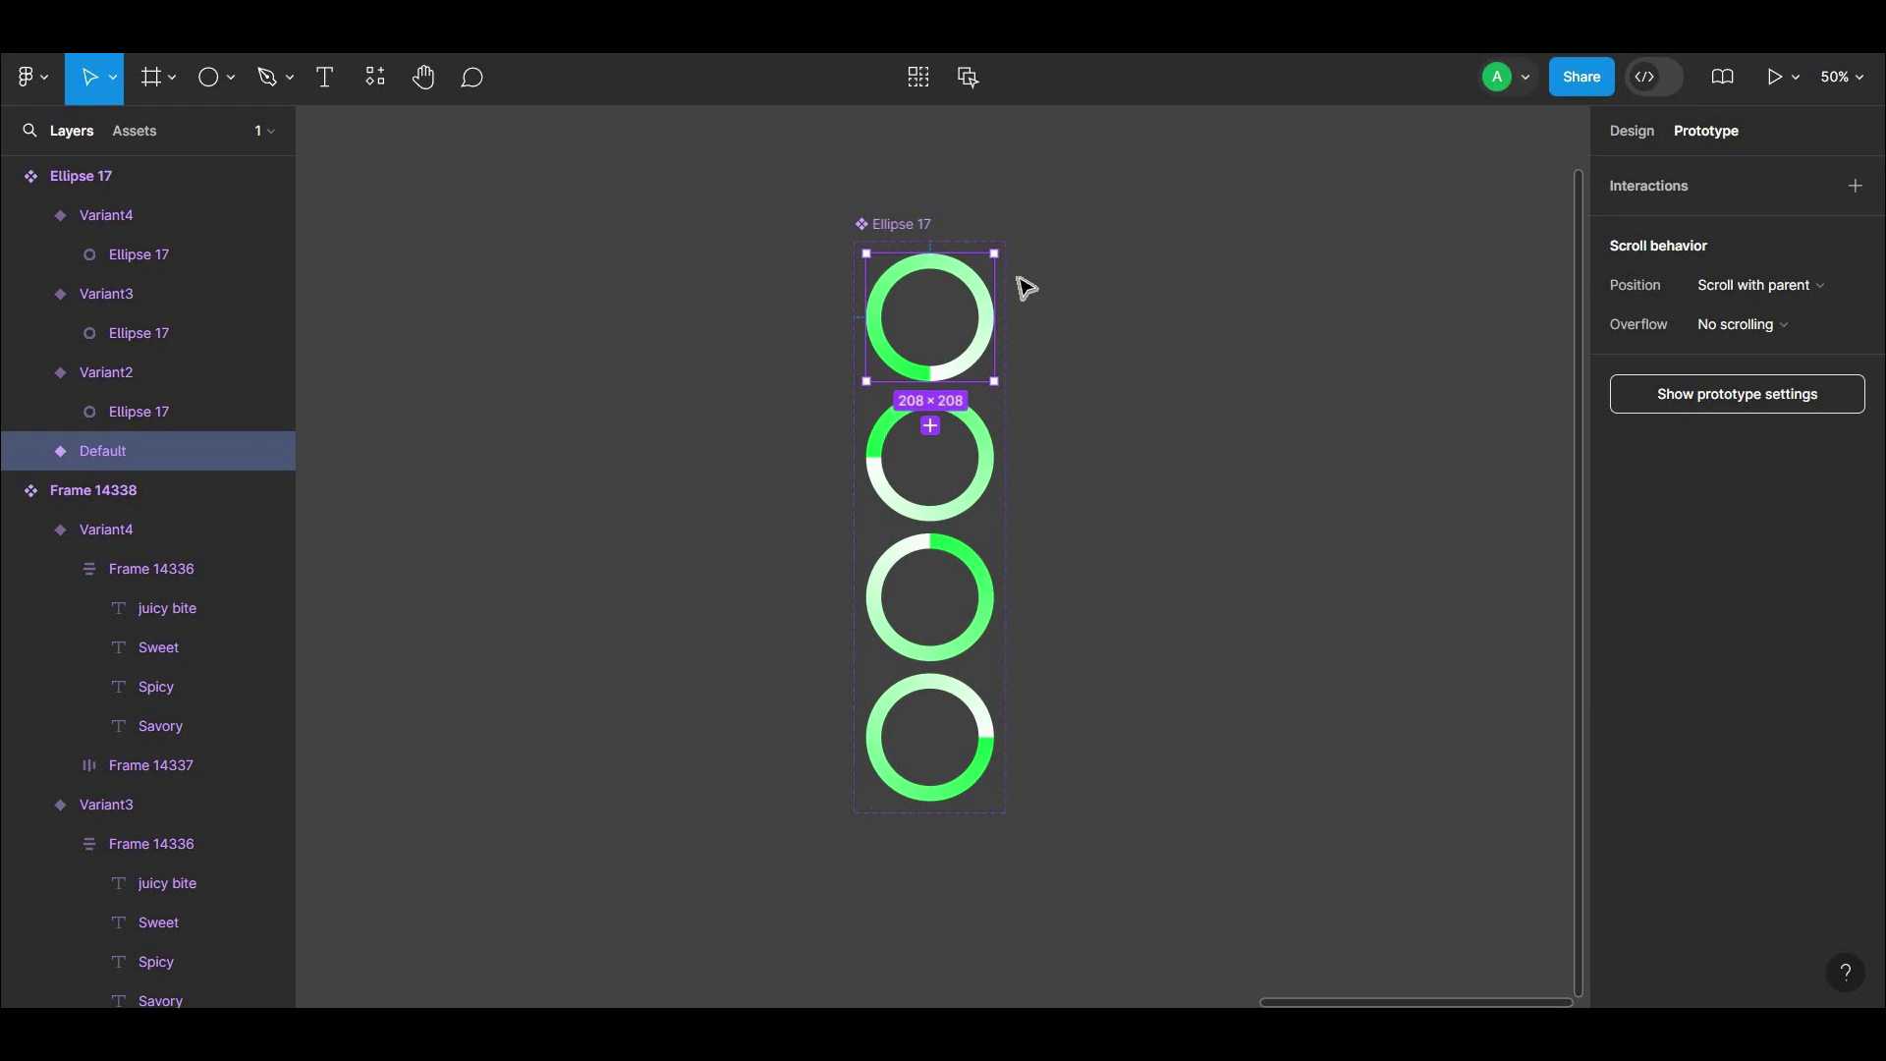
{"action": "key", "text": "shift+0"}
{"action": "scroll", "coordinate": [982, 413], "scroll_direction": "up", "scroll_amount": 2}
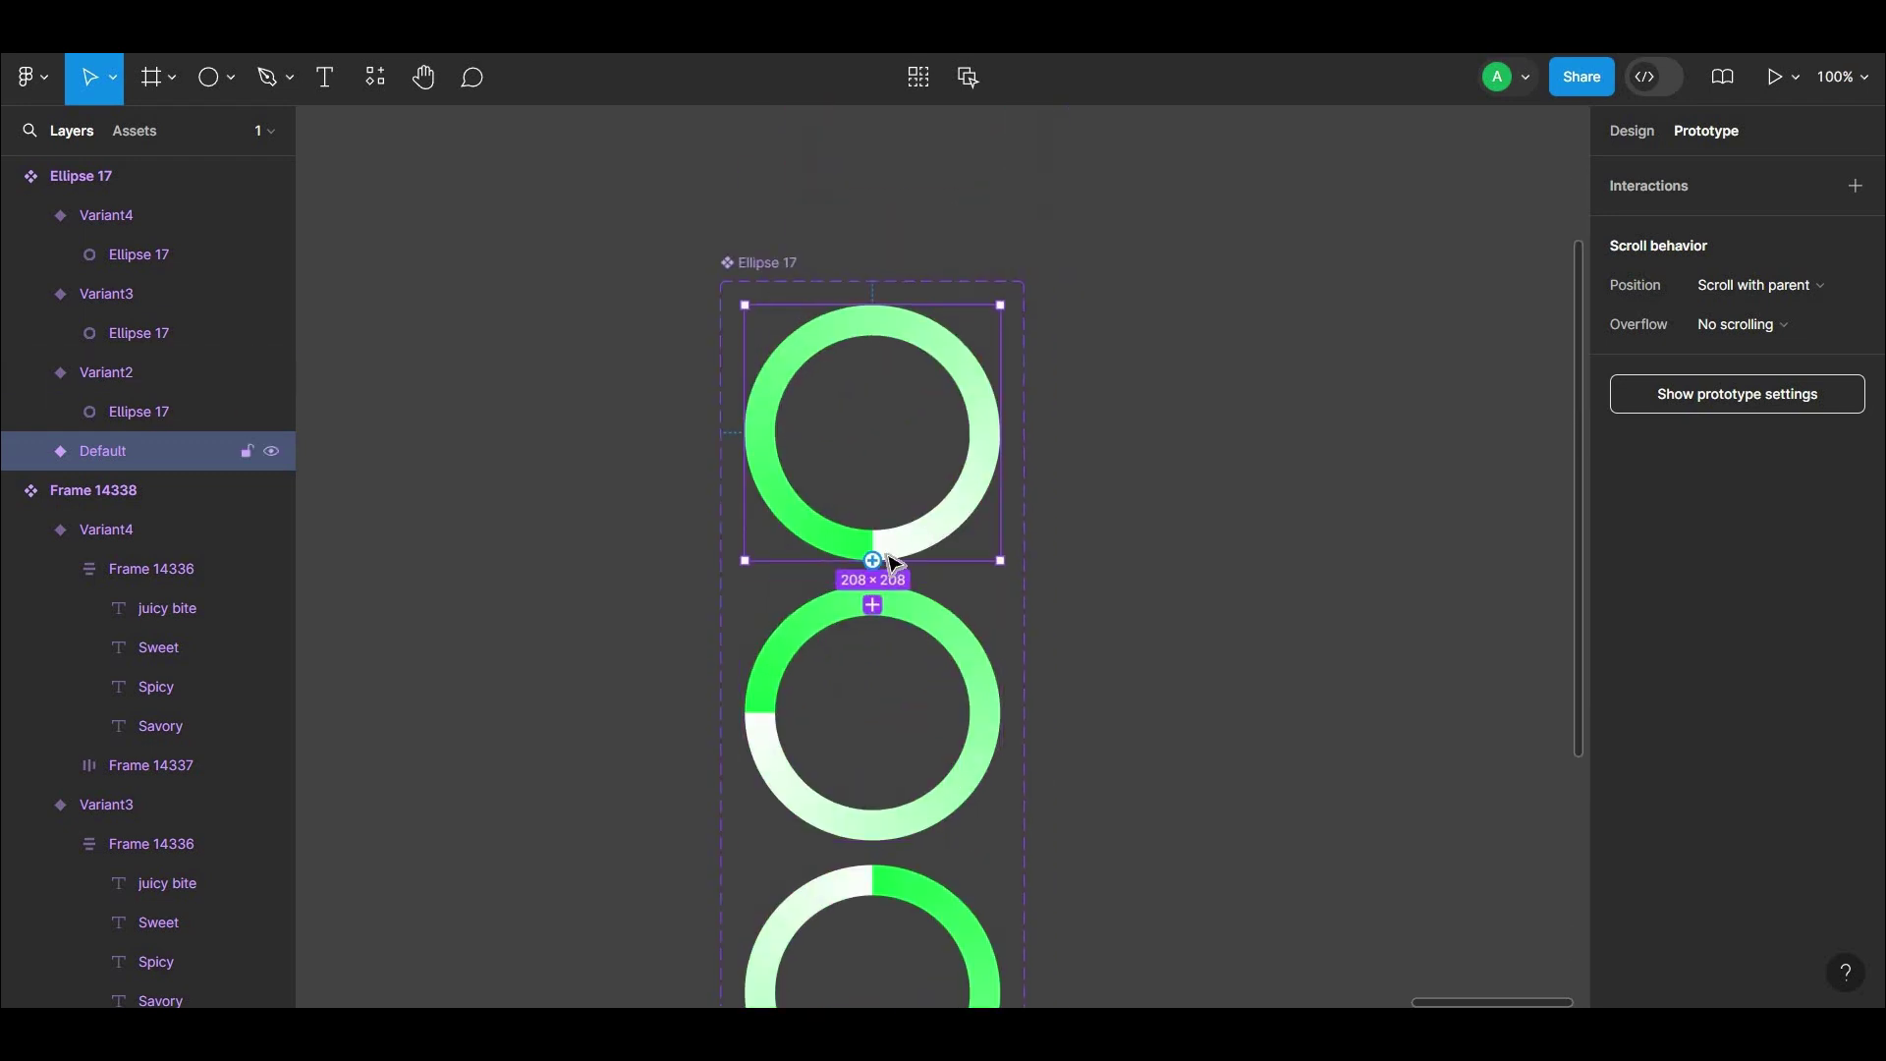
{"action": "key", "text": "ctrl+plus"}
{"action": "scroll", "coordinate": [982, 442], "scroll_direction": "down", "scroll_amount": 2}
{"action": "scroll", "coordinate": [982, 442], "scroll_direction": "left", "scroll_amount": 2}
{"action": "scroll", "coordinate": [1070, 344], "scroll_direction": "down", "scroll_amount": 1}
{"action": "scroll", "coordinate": [1070, 343], "scroll_direction": "left", "scroll_amount": 1}
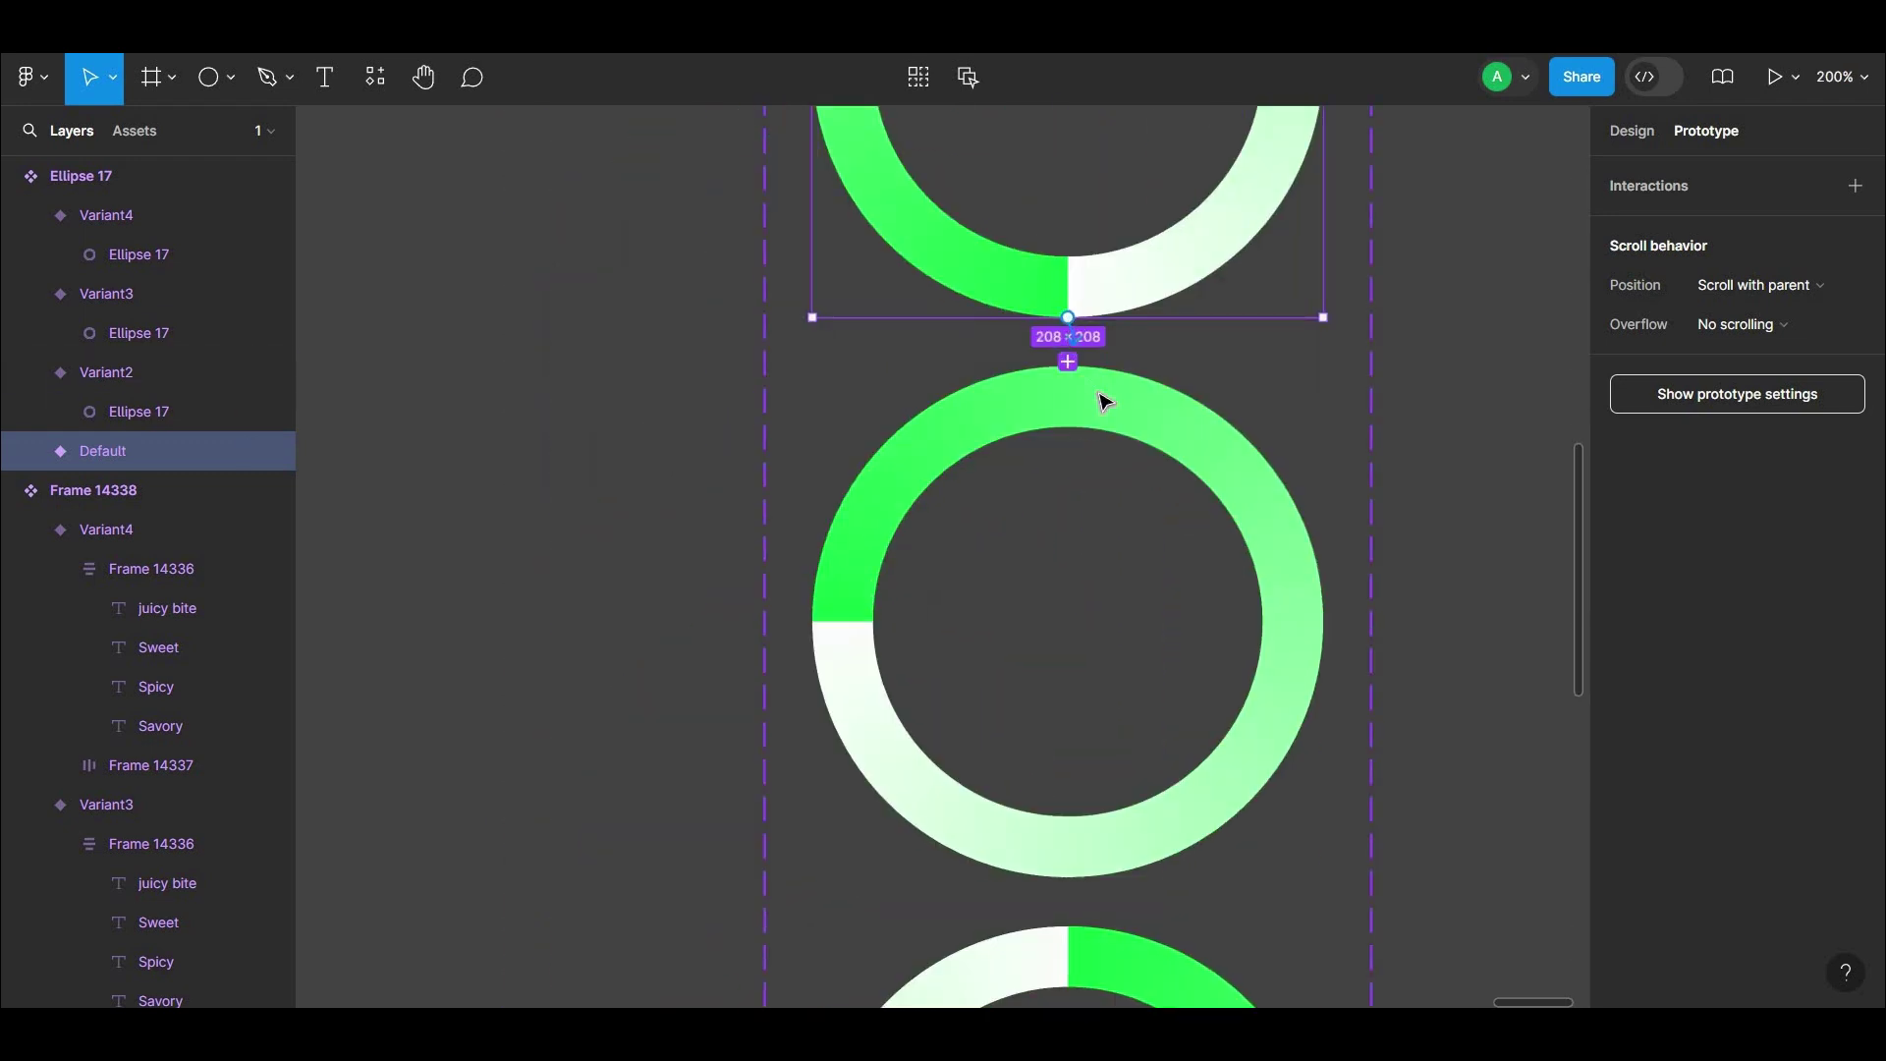
{"action": "left_click_drag", "start_coordinate": [1104, 401], "coordinate": [1102, 417]}
Set the Default-to-Variant2 trigger to After delay with a 1 ms delay.
{"action": "left_click", "coordinate": [1001, 432]}
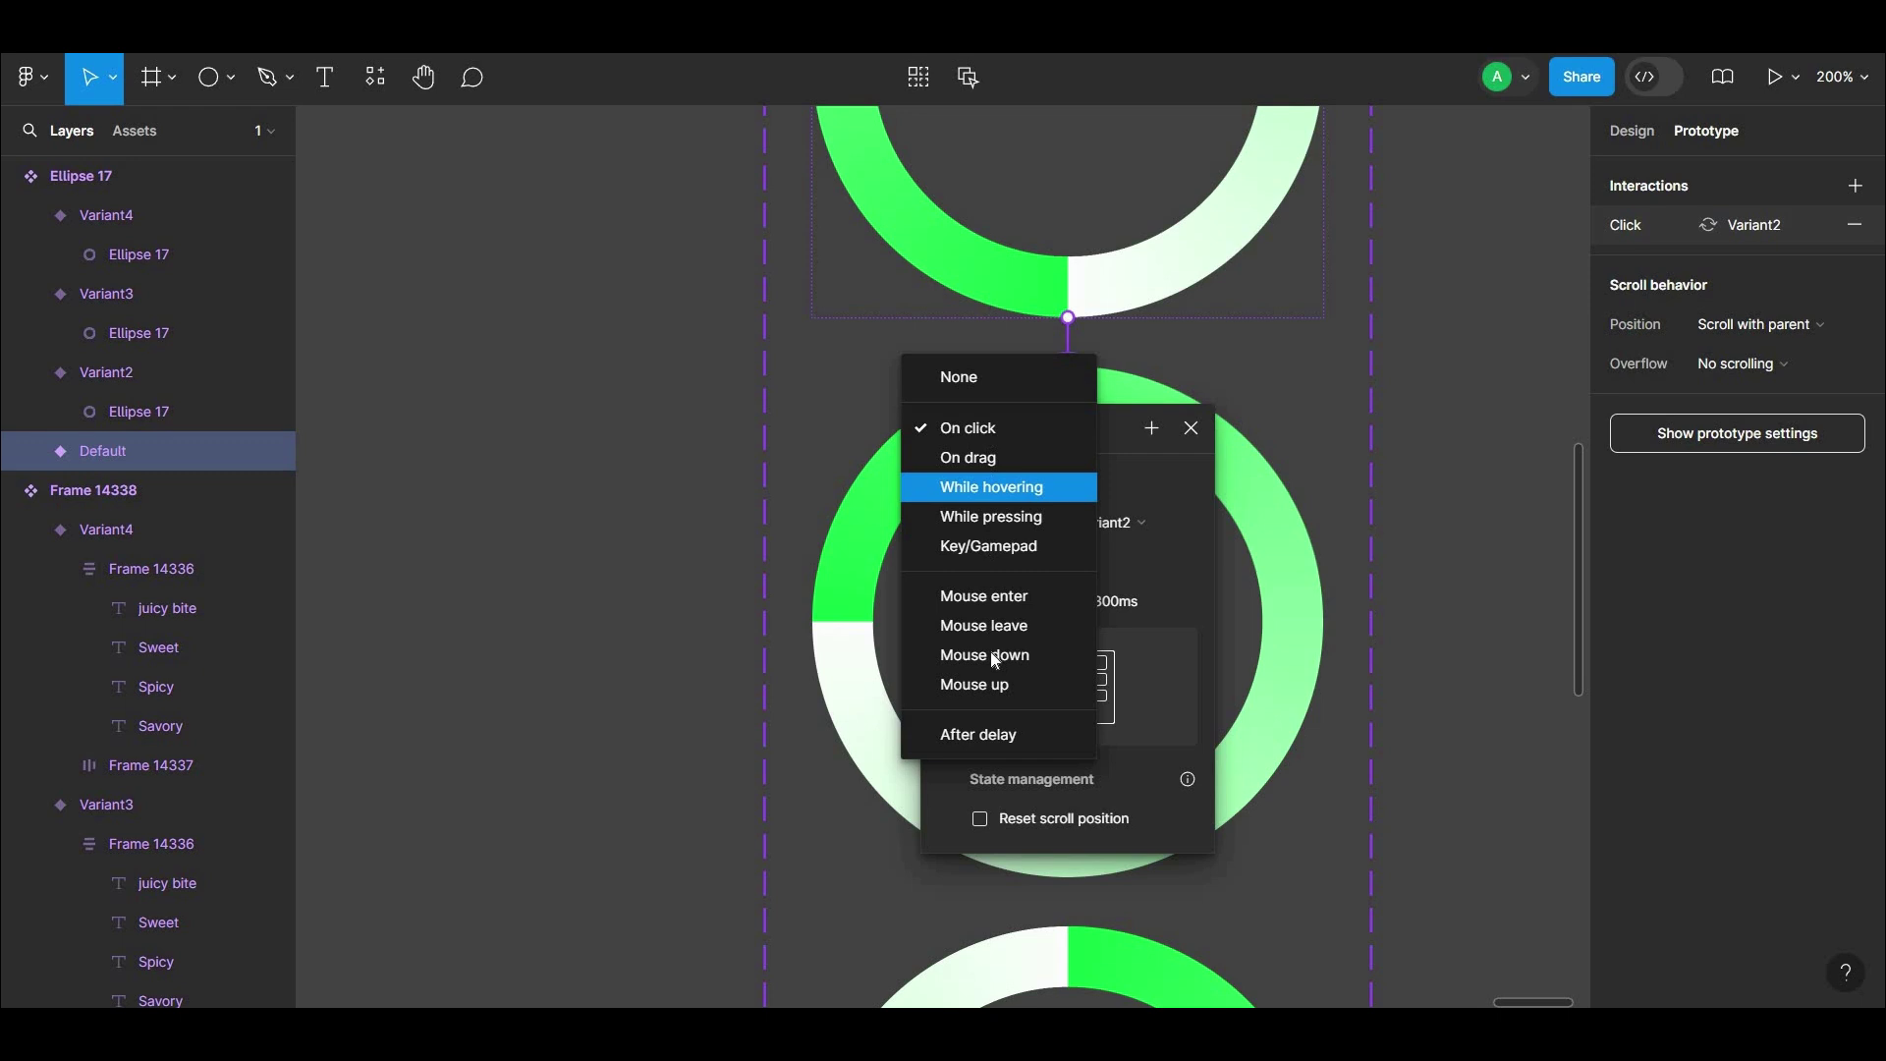
{"action": "left_click", "coordinate": [1005, 731]}
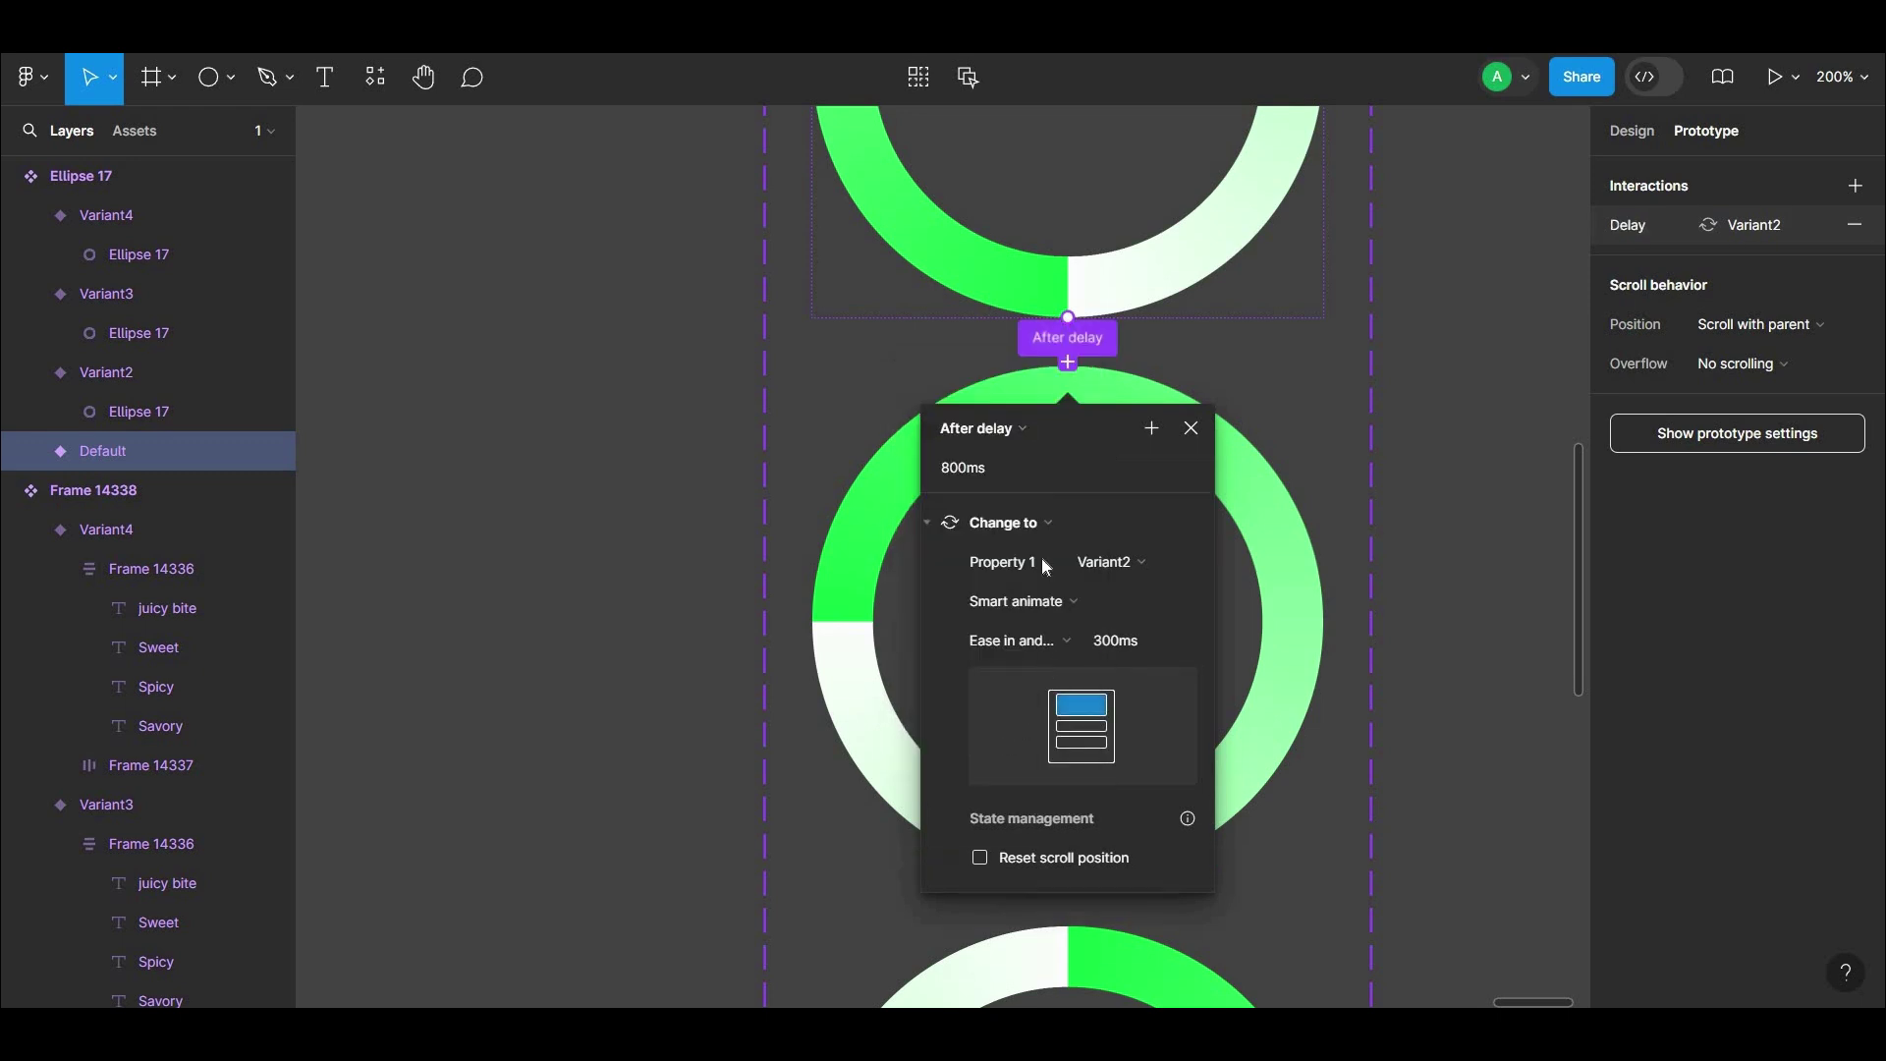
{"action": "left_click", "coordinate": [957, 468]}
{"action": "type", "text": "1"}
{"action": "key", "text": "Return"}
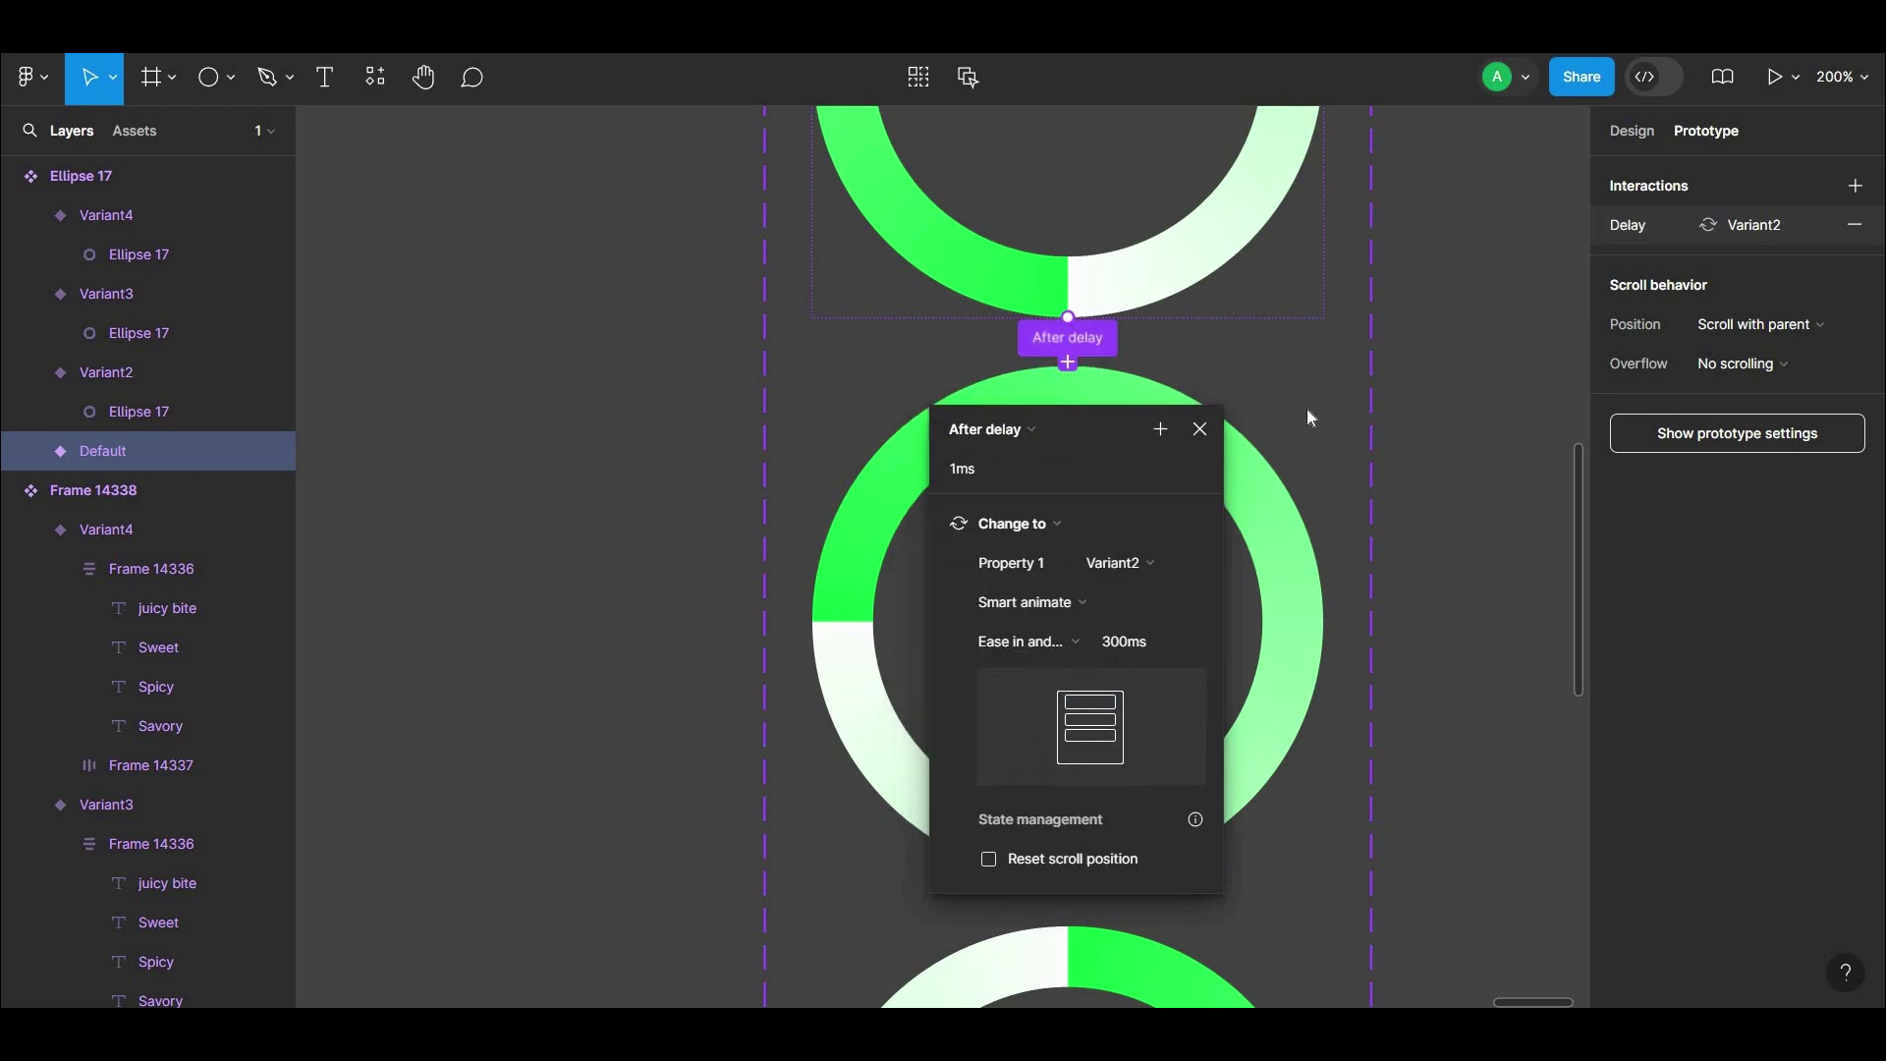
{"action": "left_click_drag", "start_coordinate": [1087, 423], "coordinate": [1538, 242]}
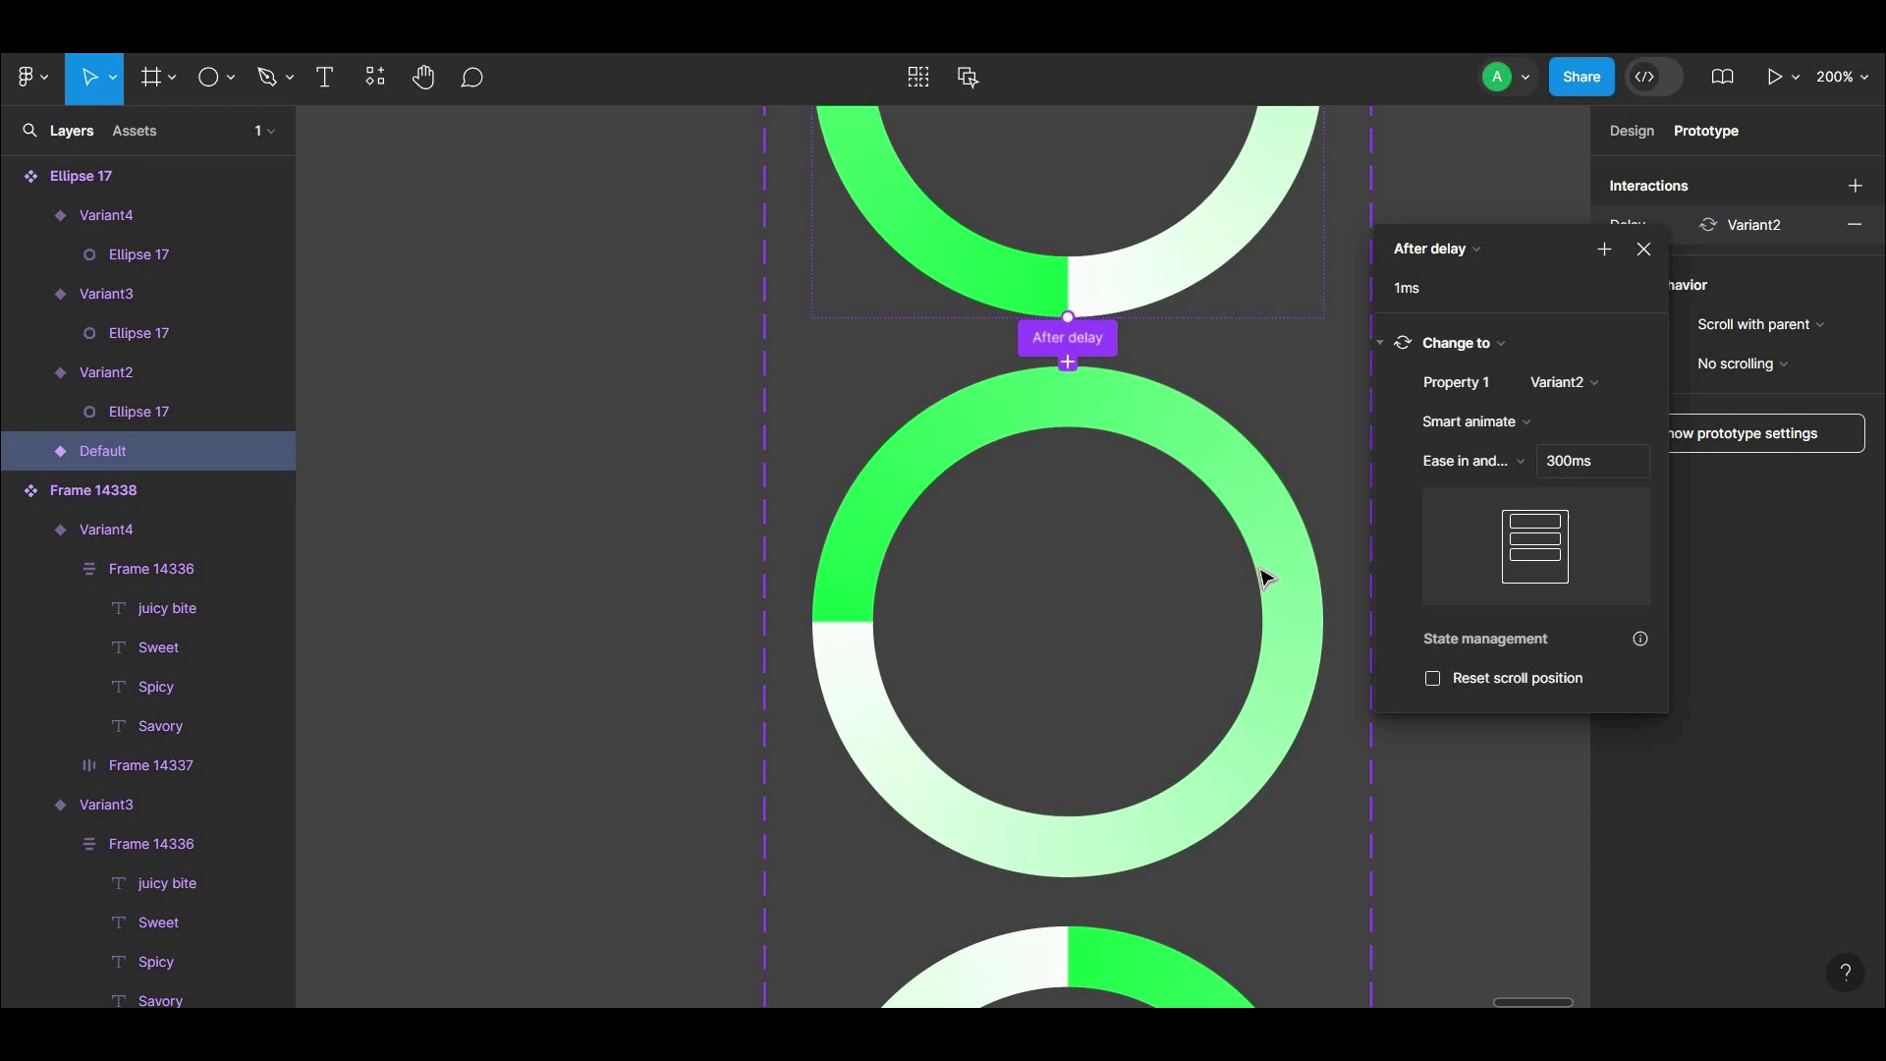
{"action": "left_click", "coordinate": [1294, 545]}
{"action": "scroll", "coordinate": [1154, 472], "scroll_direction": "down", "scroll_amount": 3}
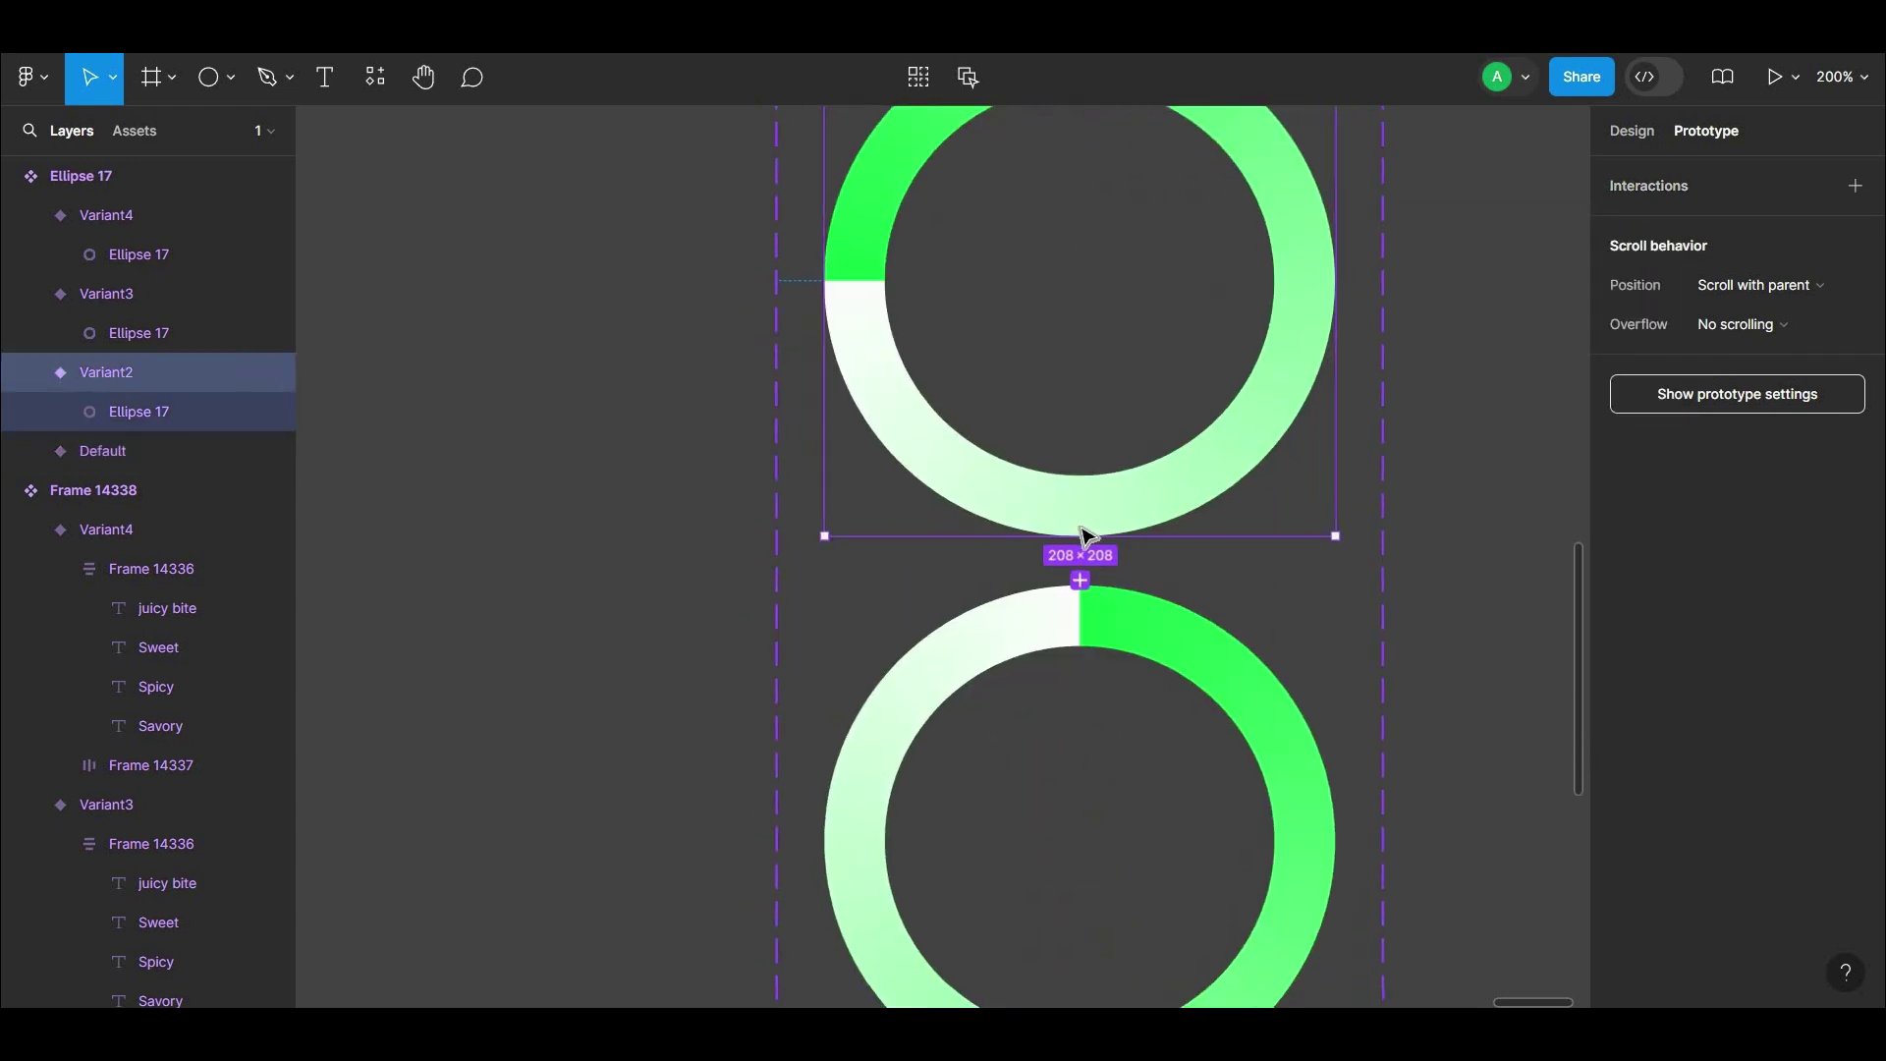
Link Variant2 to Variant3 with an After delay trigger, delay 1, Smart animate.
{"action": "left_click_drag", "start_coordinate": [1081, 537], "coordinate": [1129, 652]}
{"action": "left_click", "coordinate": [982, 647]}
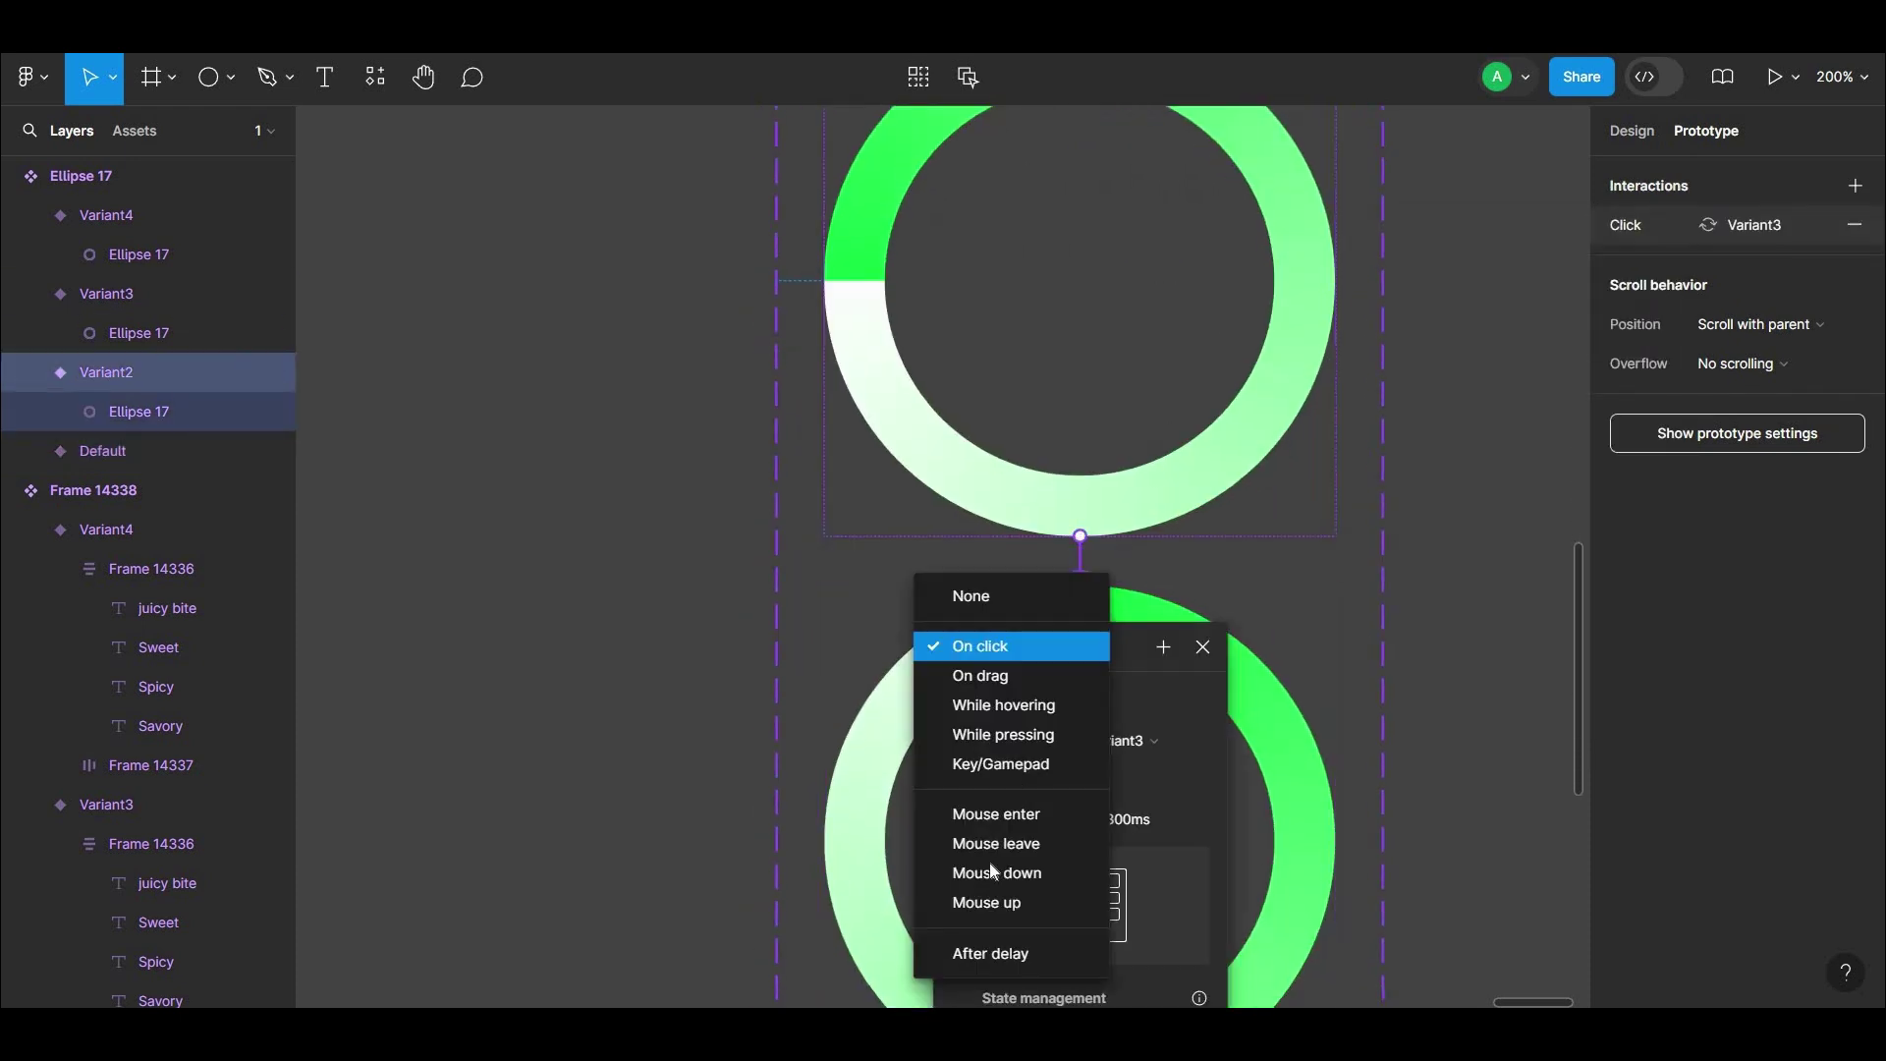
{"action": "left_click", "coordinate": [981, 959]}
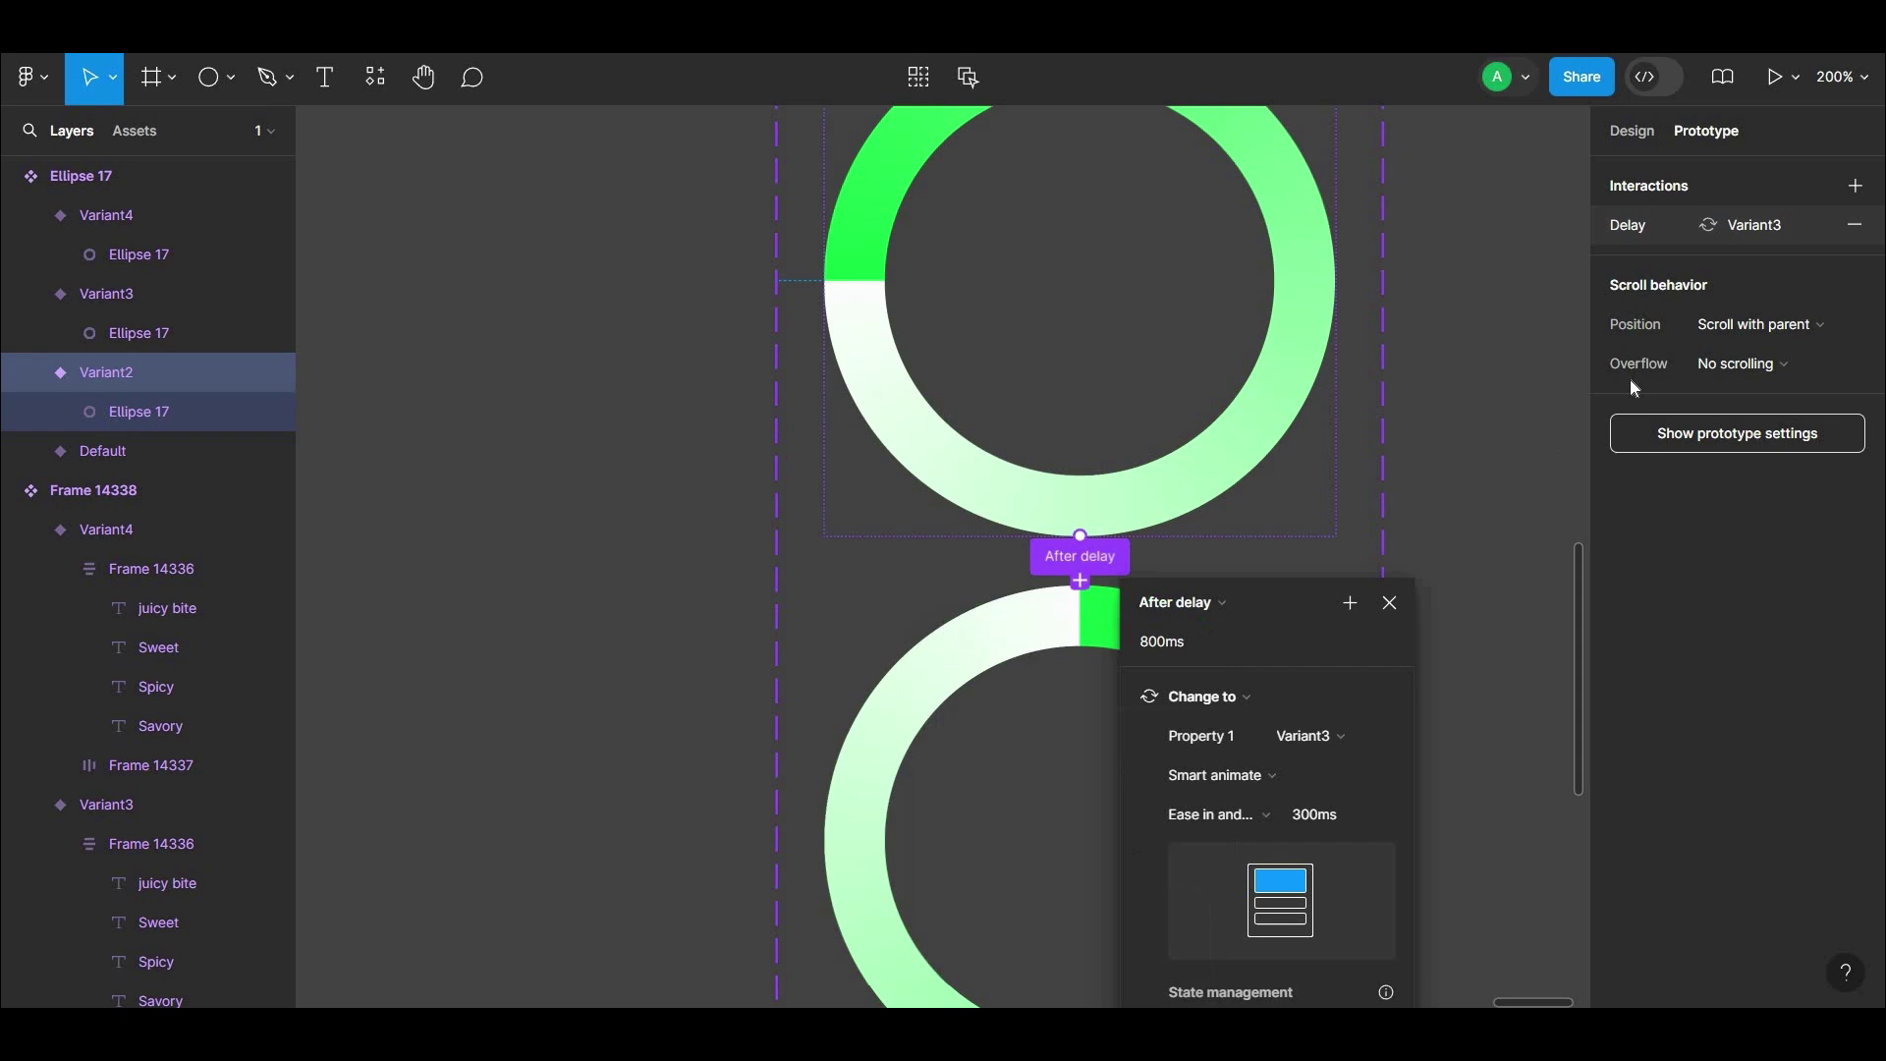
{"action": "left_click_drag", "start_coordinate": [1086, 641], "coordinate": [1661, 297]}
{"action": "left_click", "coordinate": [1560, 344]}
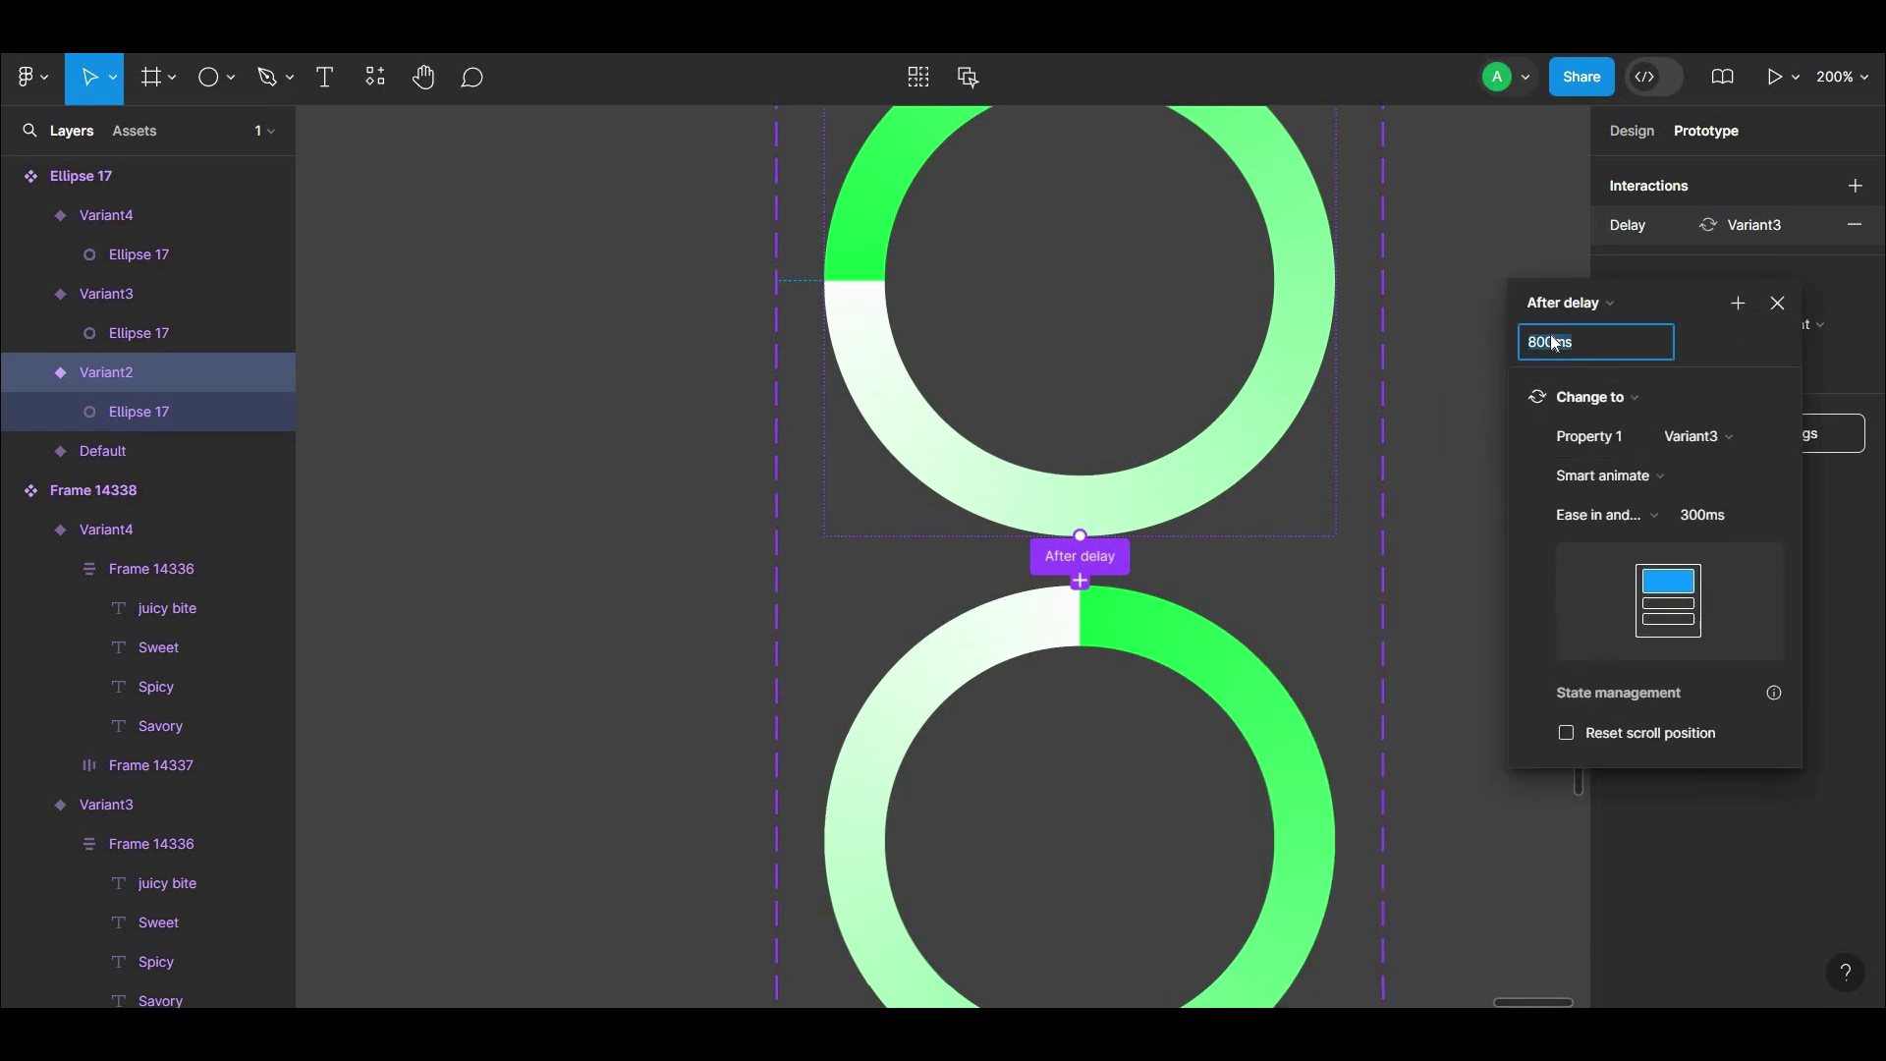
{"action": "type", "text": "1"}
{"action": "left_click", "coordinate": [1575, 473]}
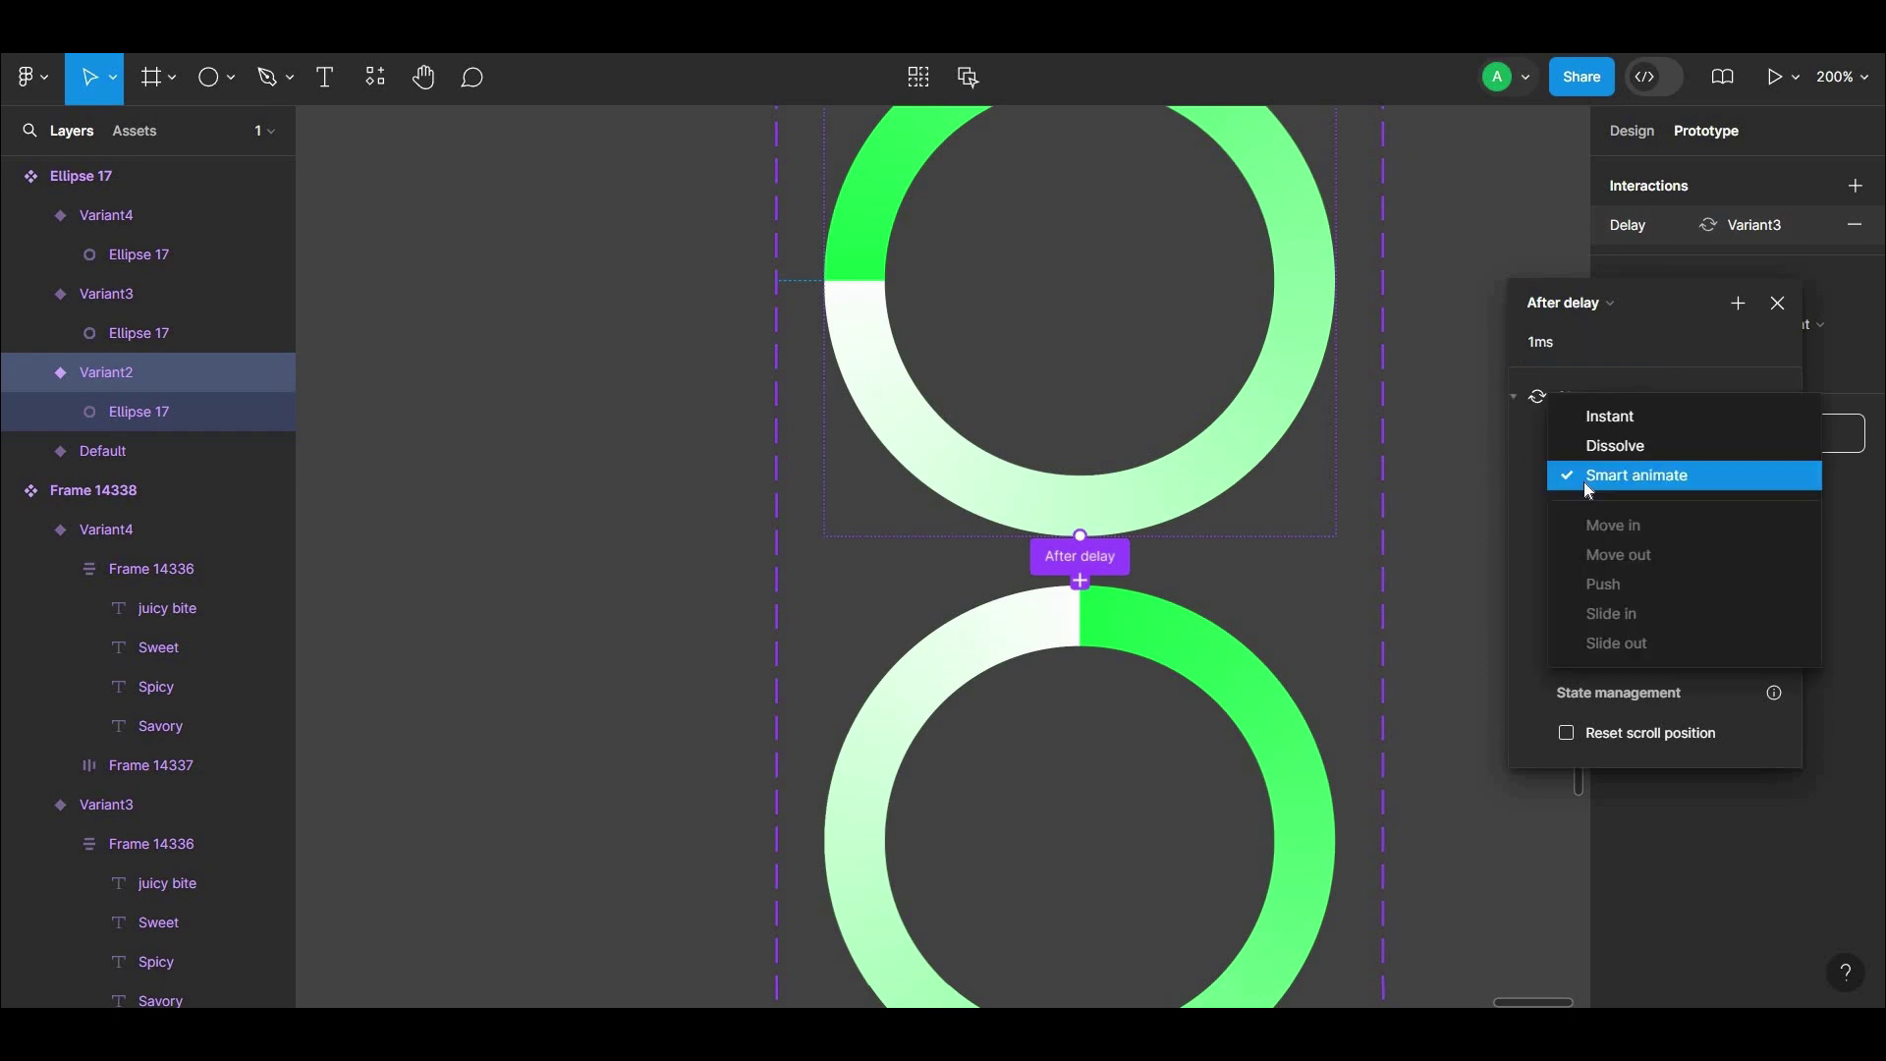
{"action": "left_click", "coordinate": [1478, 491]}
{"action": "left_click", "coordinate": [1414, 536]}
Link Variant3 to Variant4 with an After delay trigger.
{"action": "scroll", "coordinate": [1356, 334], "scroll_direction": "down", "scroll_amount": 3}
{"action": "scroll", "coordinate": [1355, 334], "scroll_direction": "down", "scroll_amount": 1}
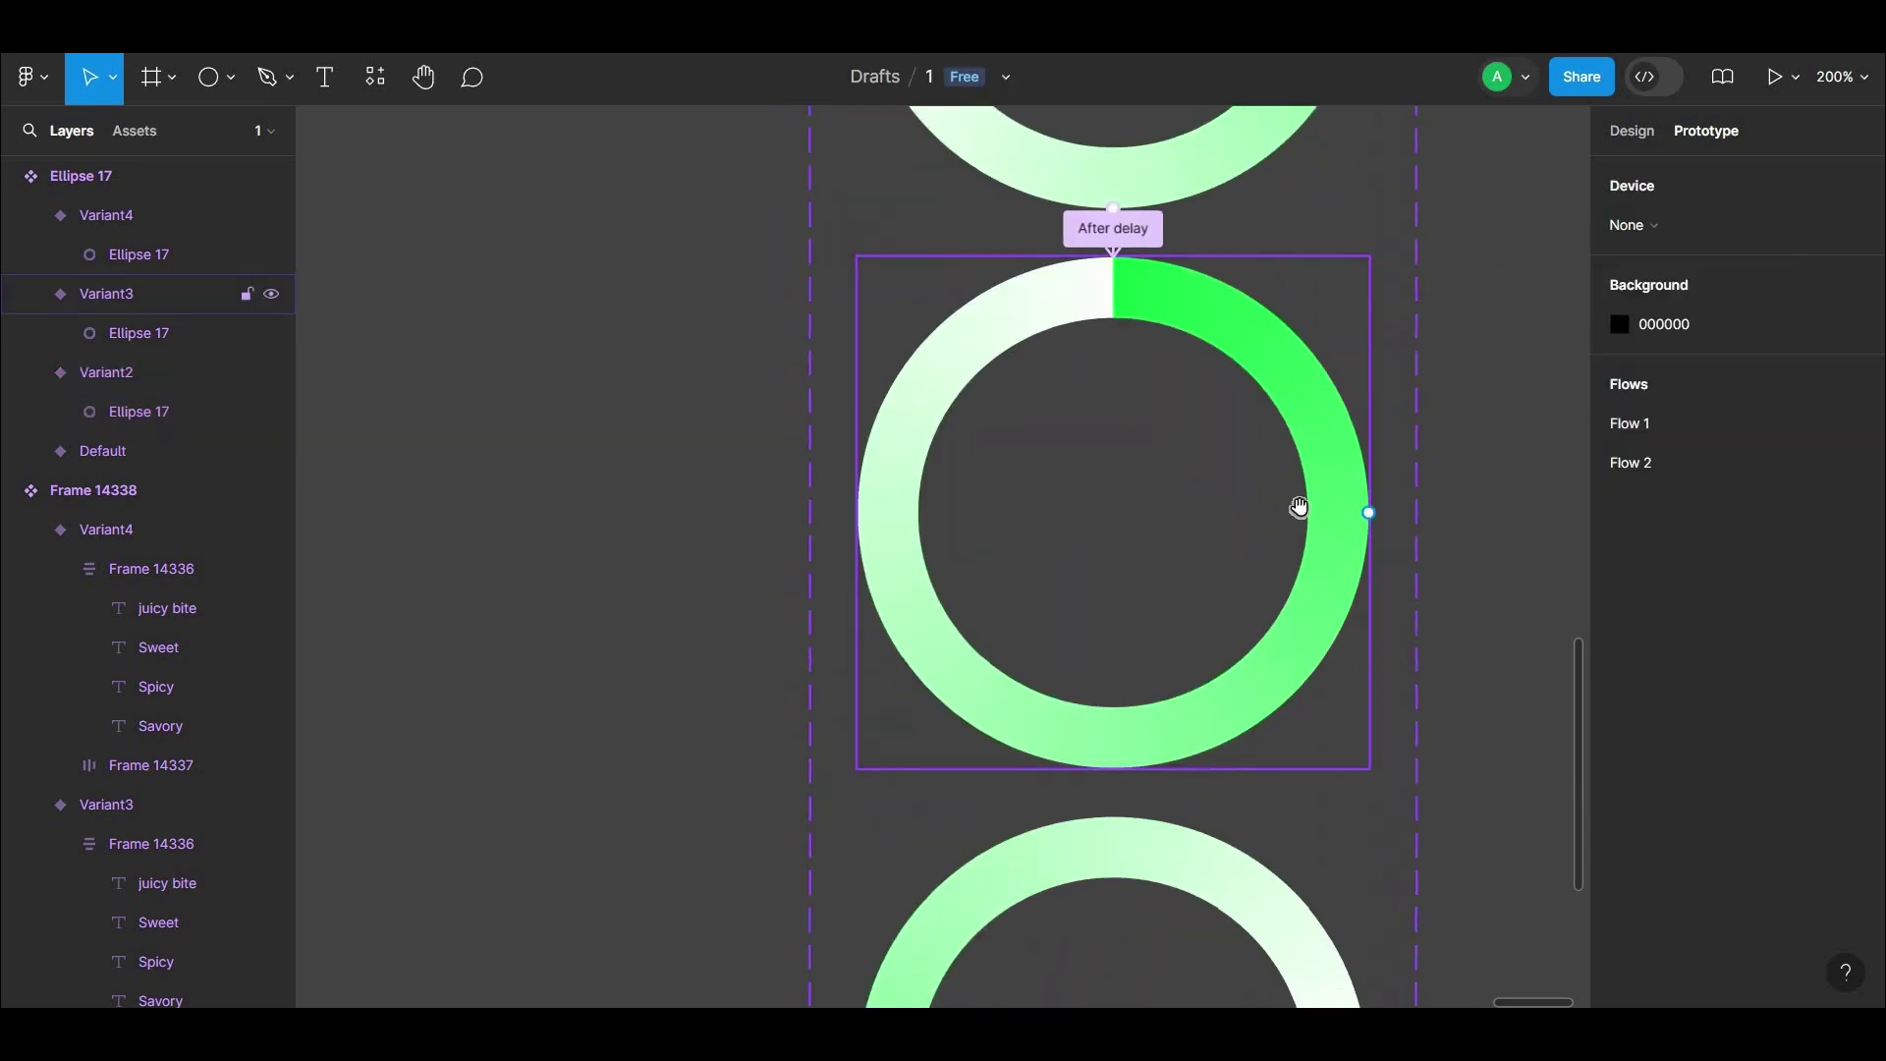
{"action": "left_click", "coordinate": [1297, 505]}
{"action": "scroll", "coordinate": [1287, 362], "scroll_direction": "down", "scroll_amount": 2}
{"action": "scroll", "coordinate": [1288, 362], "scroll_direction": "down", "scroll_amount": 2}
{"action": "left_click_drag", "start_coordinate": [1373, 298], "coordinate": [1234, 694]}
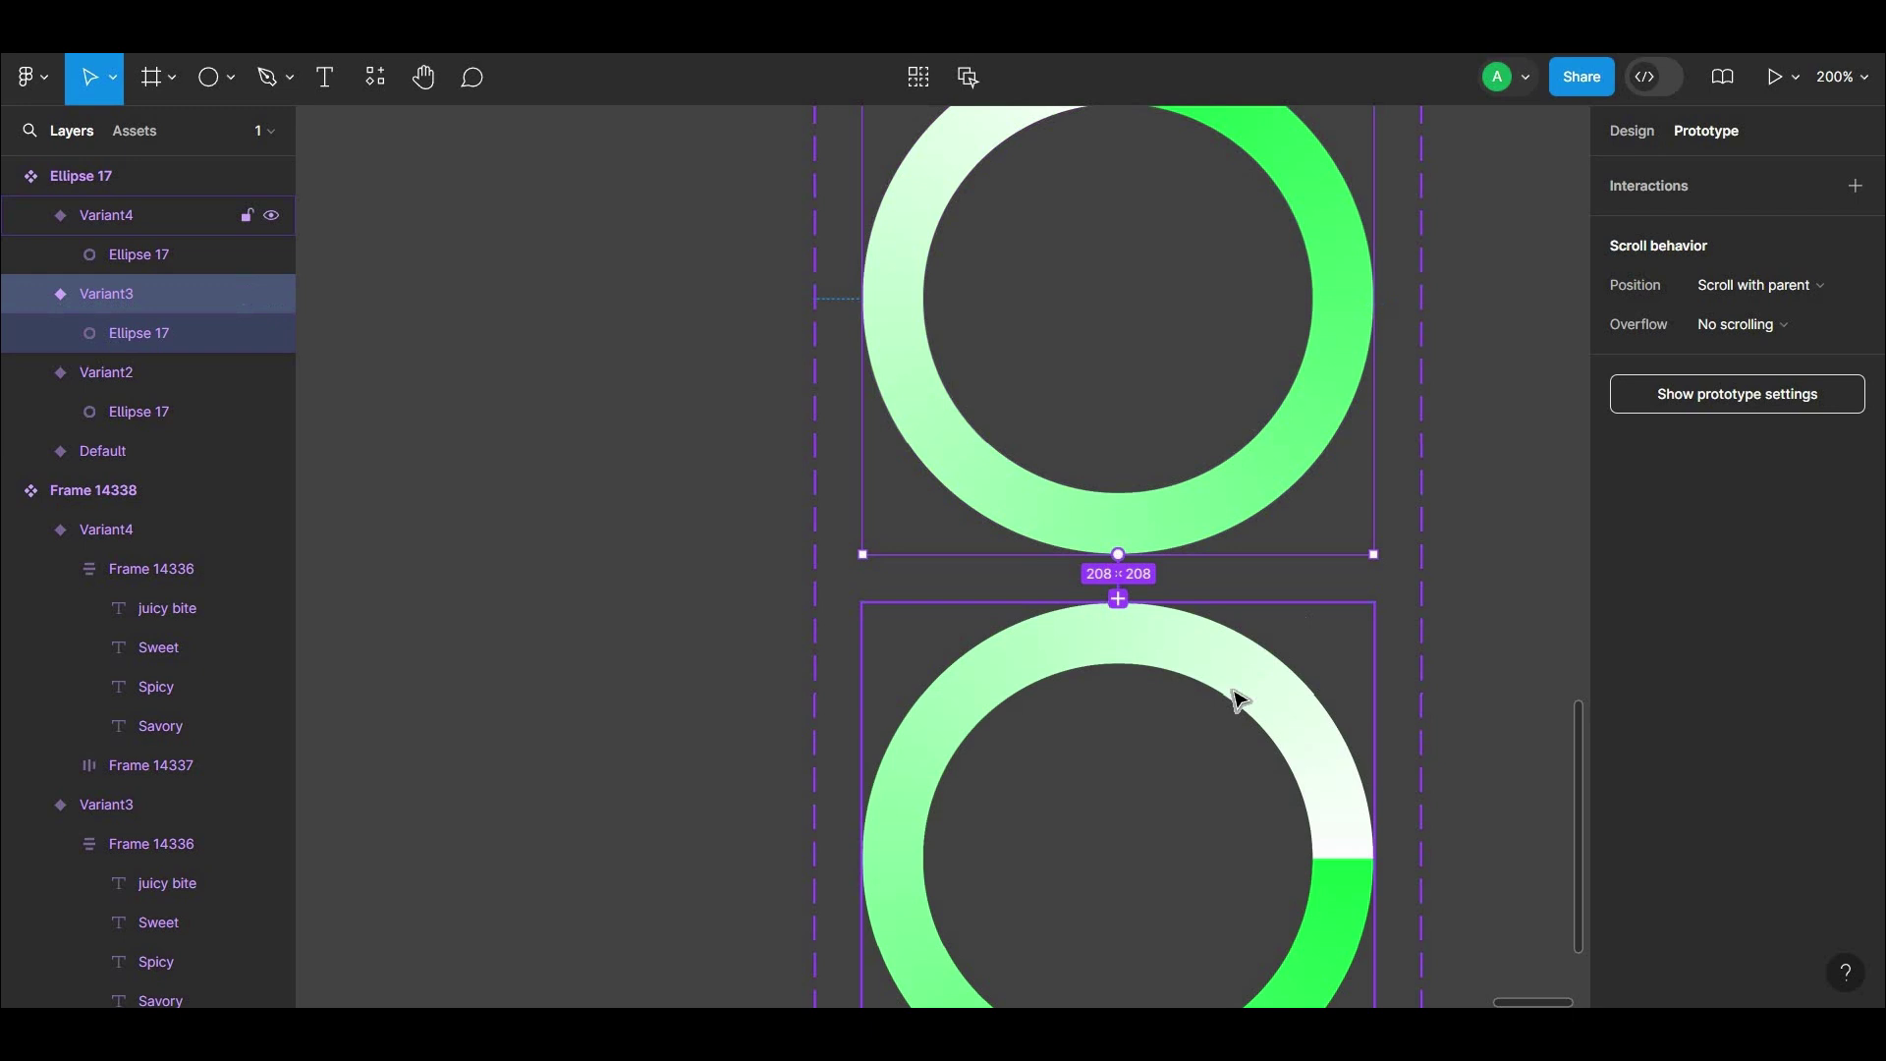
{"action": "left_click", "coordinate": [1032, 673]}
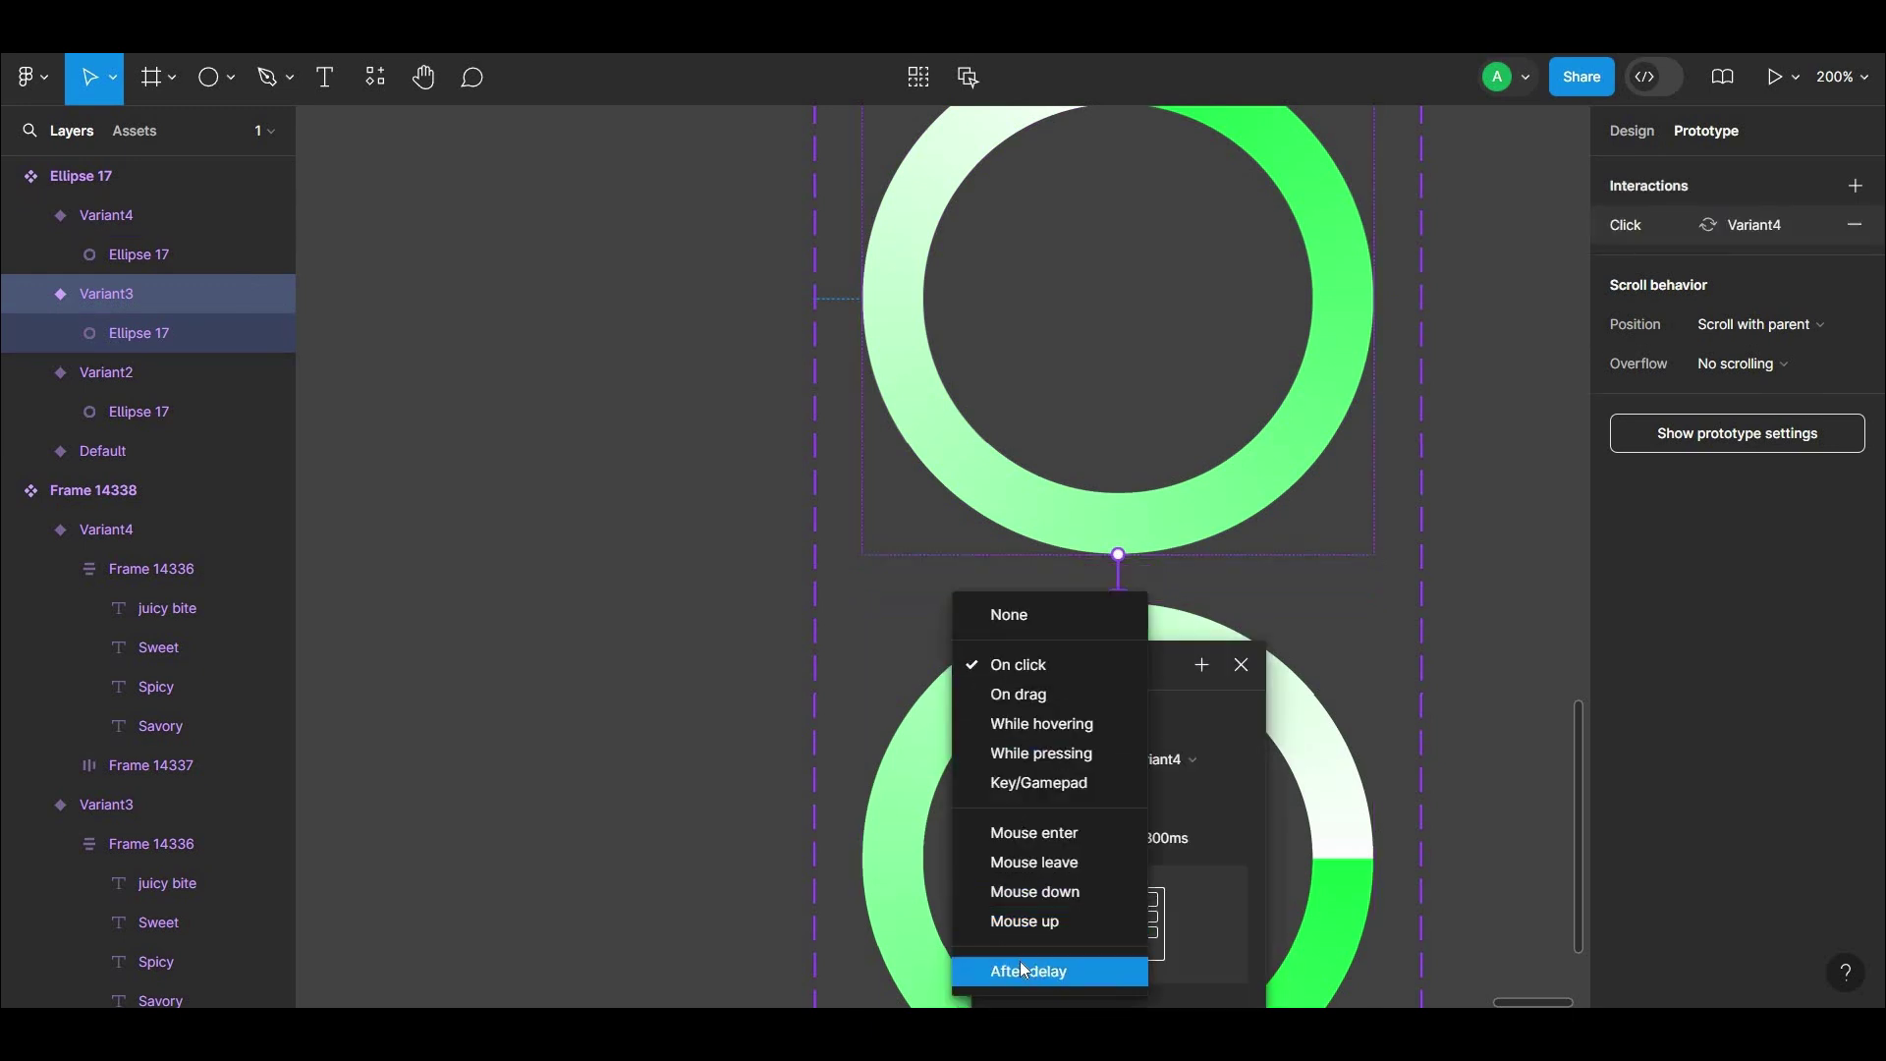
{"action": "left_click", "coordinate": [1027, 968]}
{"action": "left_click_drag", "start_coordinate": [1140, 665], "coordinate": [1523, 355]}
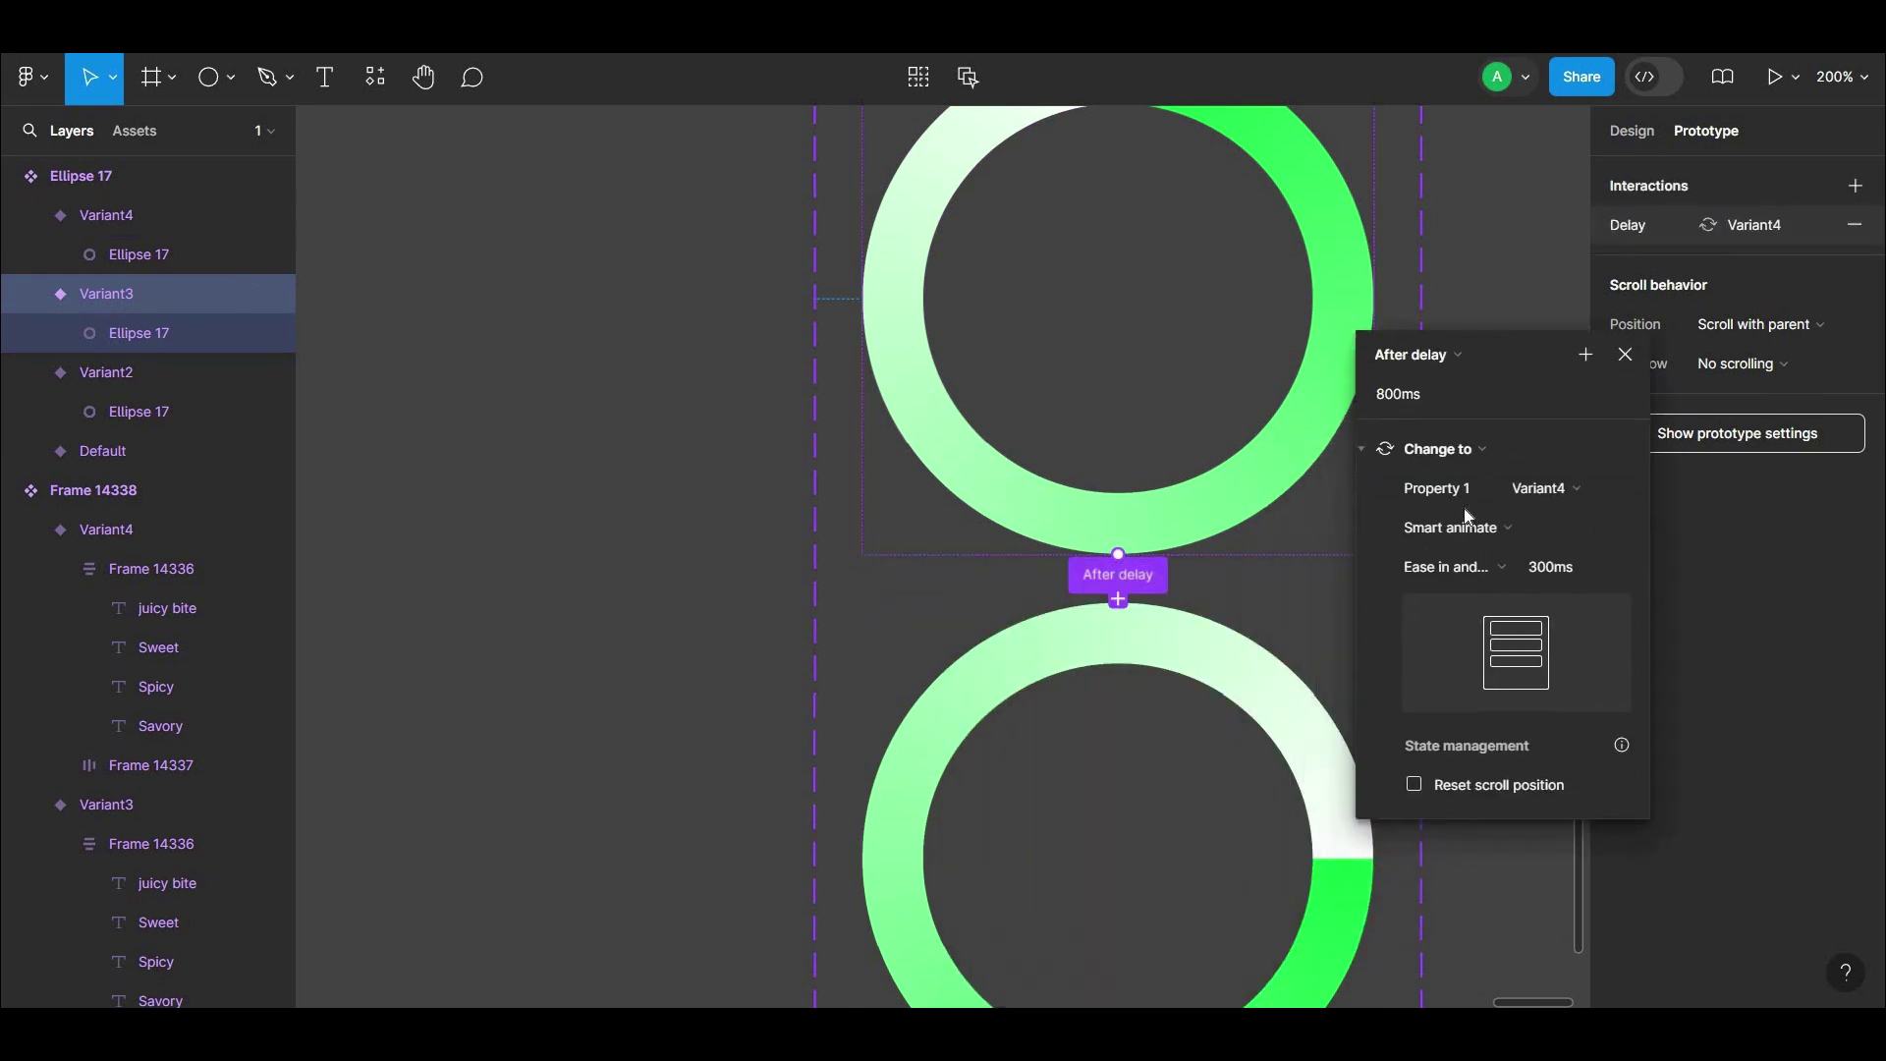
{"action": "left_click", "coordinate": [1477, 838]}
Connect Variant4 back to the Default variant.
{"action": "scroll", "coordinate": [1375, 638], "scroll_direction": "down", "scroll_amount": 3}
{"action": "left_click", "coordinate": [1338, 473]}
{"action": "scroll", "coordinate": [1221, 639], "scroll_direction": "down", "scroll_amount": 5}
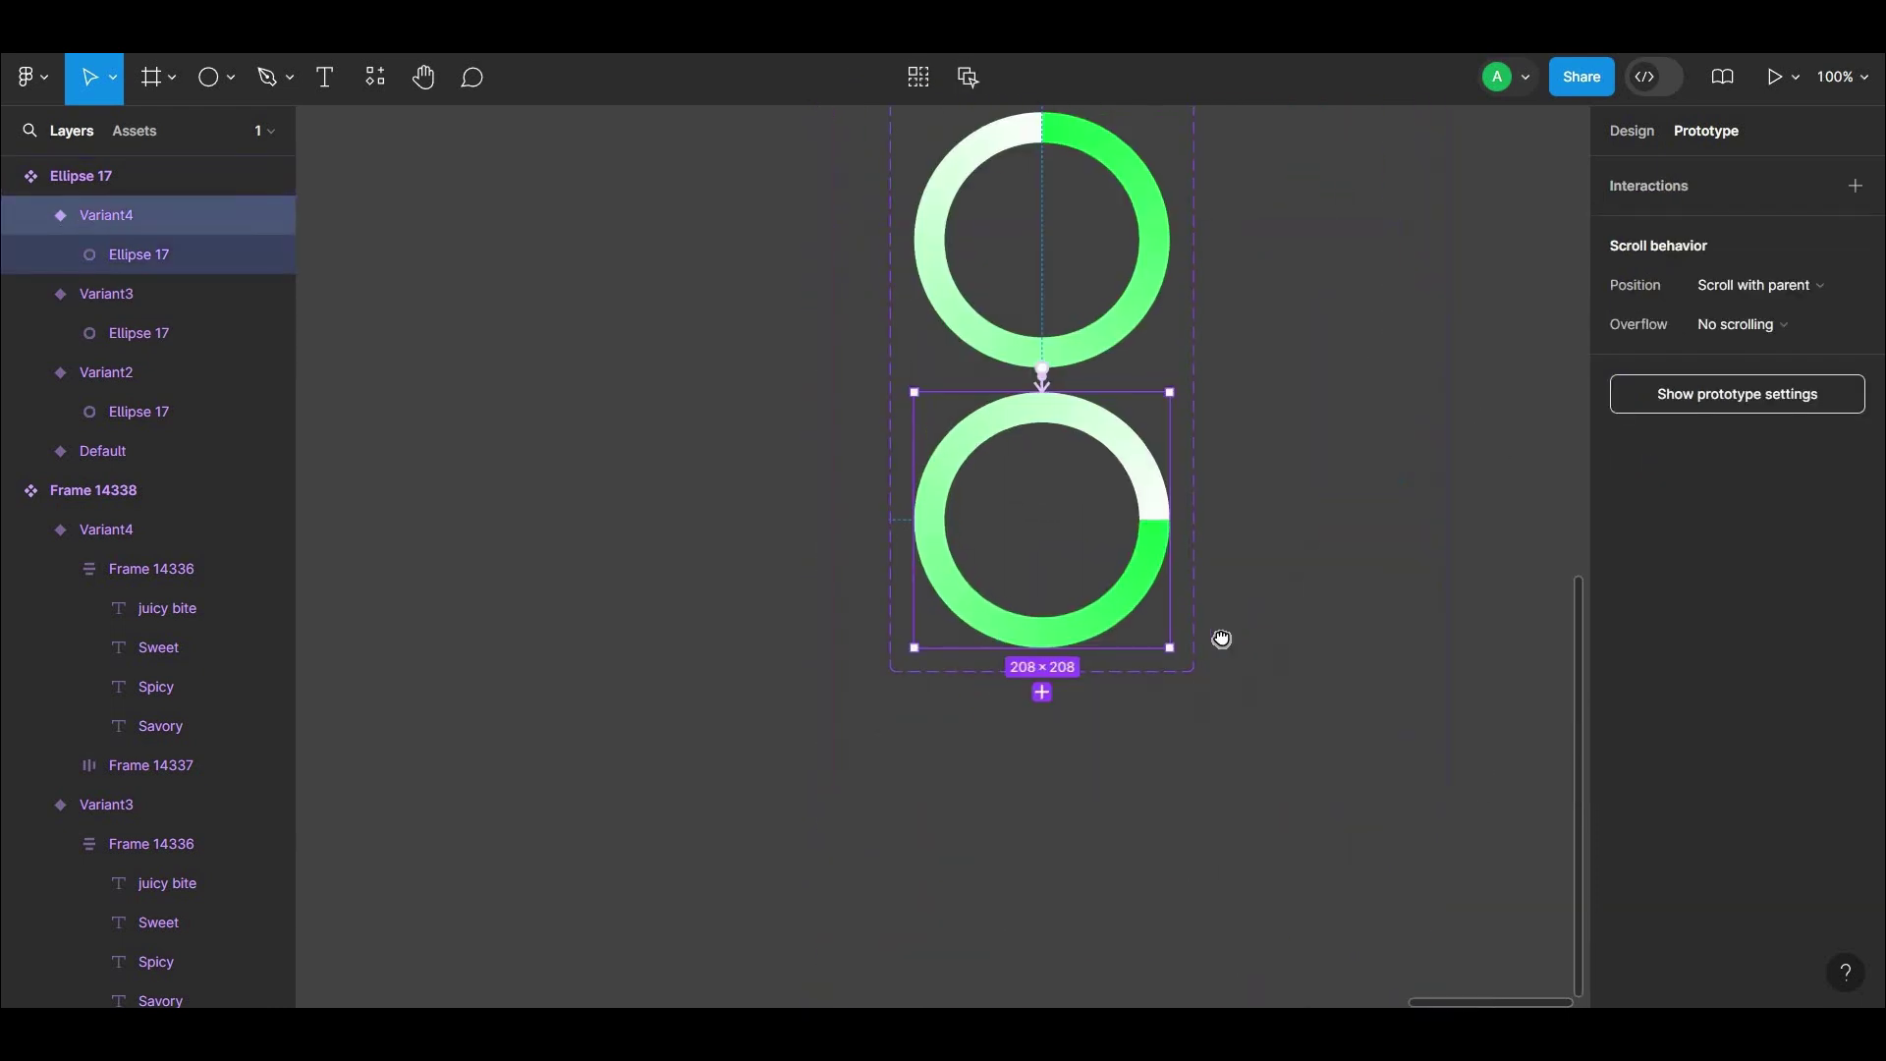
{"action": "scroll", "coordinate": [1050, 743], "scroll_direction": "up", "scroll_amount": 3}
{"action": "mouse_move", "coordinate": [1052, 722]}
{"action": "left_mouse_down"}
{"action": "mouse_move", "coordinate": [1041, 602]}
{"action": "mouse_move", "coordinate": [1019, 601]}
{"action": "left_mouse_up"}
Set Variant4's return trigger to After delay with a 1 ms delay.
{"action": "left_click", "coordinate": [863, 750]}
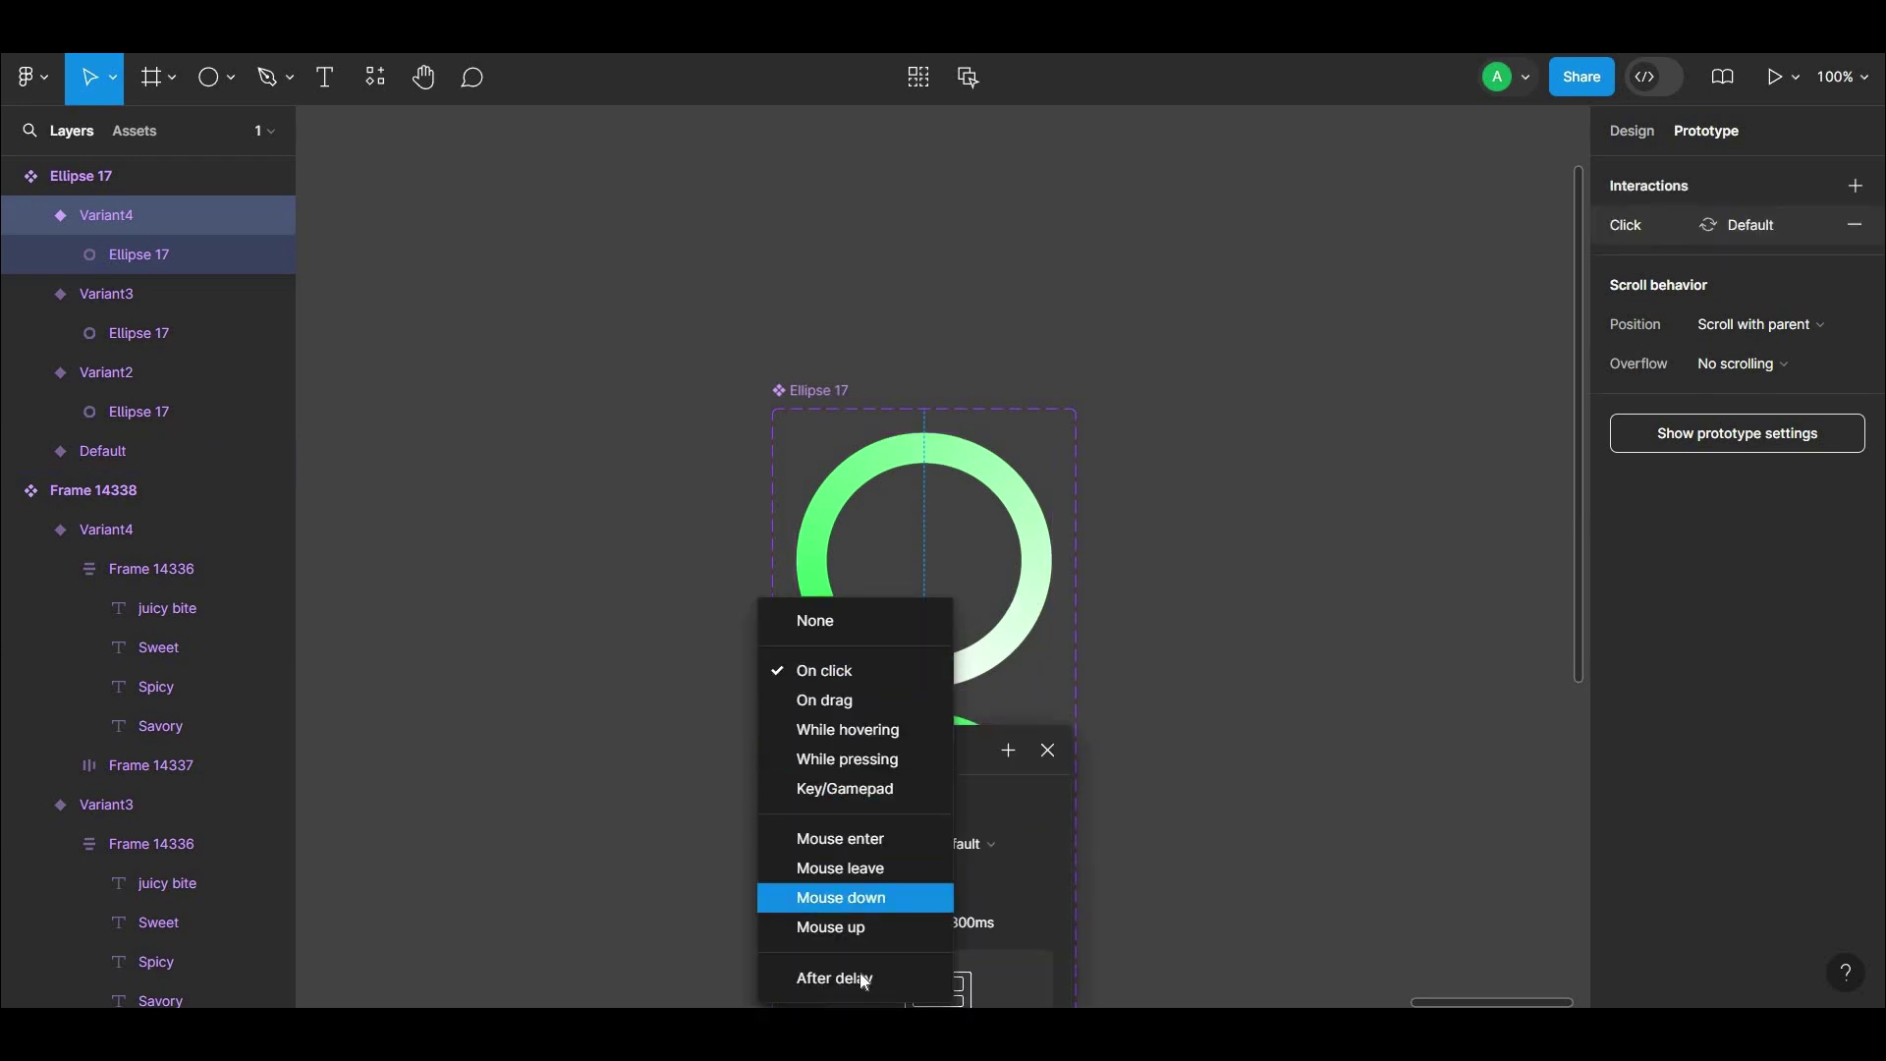
{"action": "key", "text": "Return"}
{"action": "left_click", "coordinate": [1163, 410]}
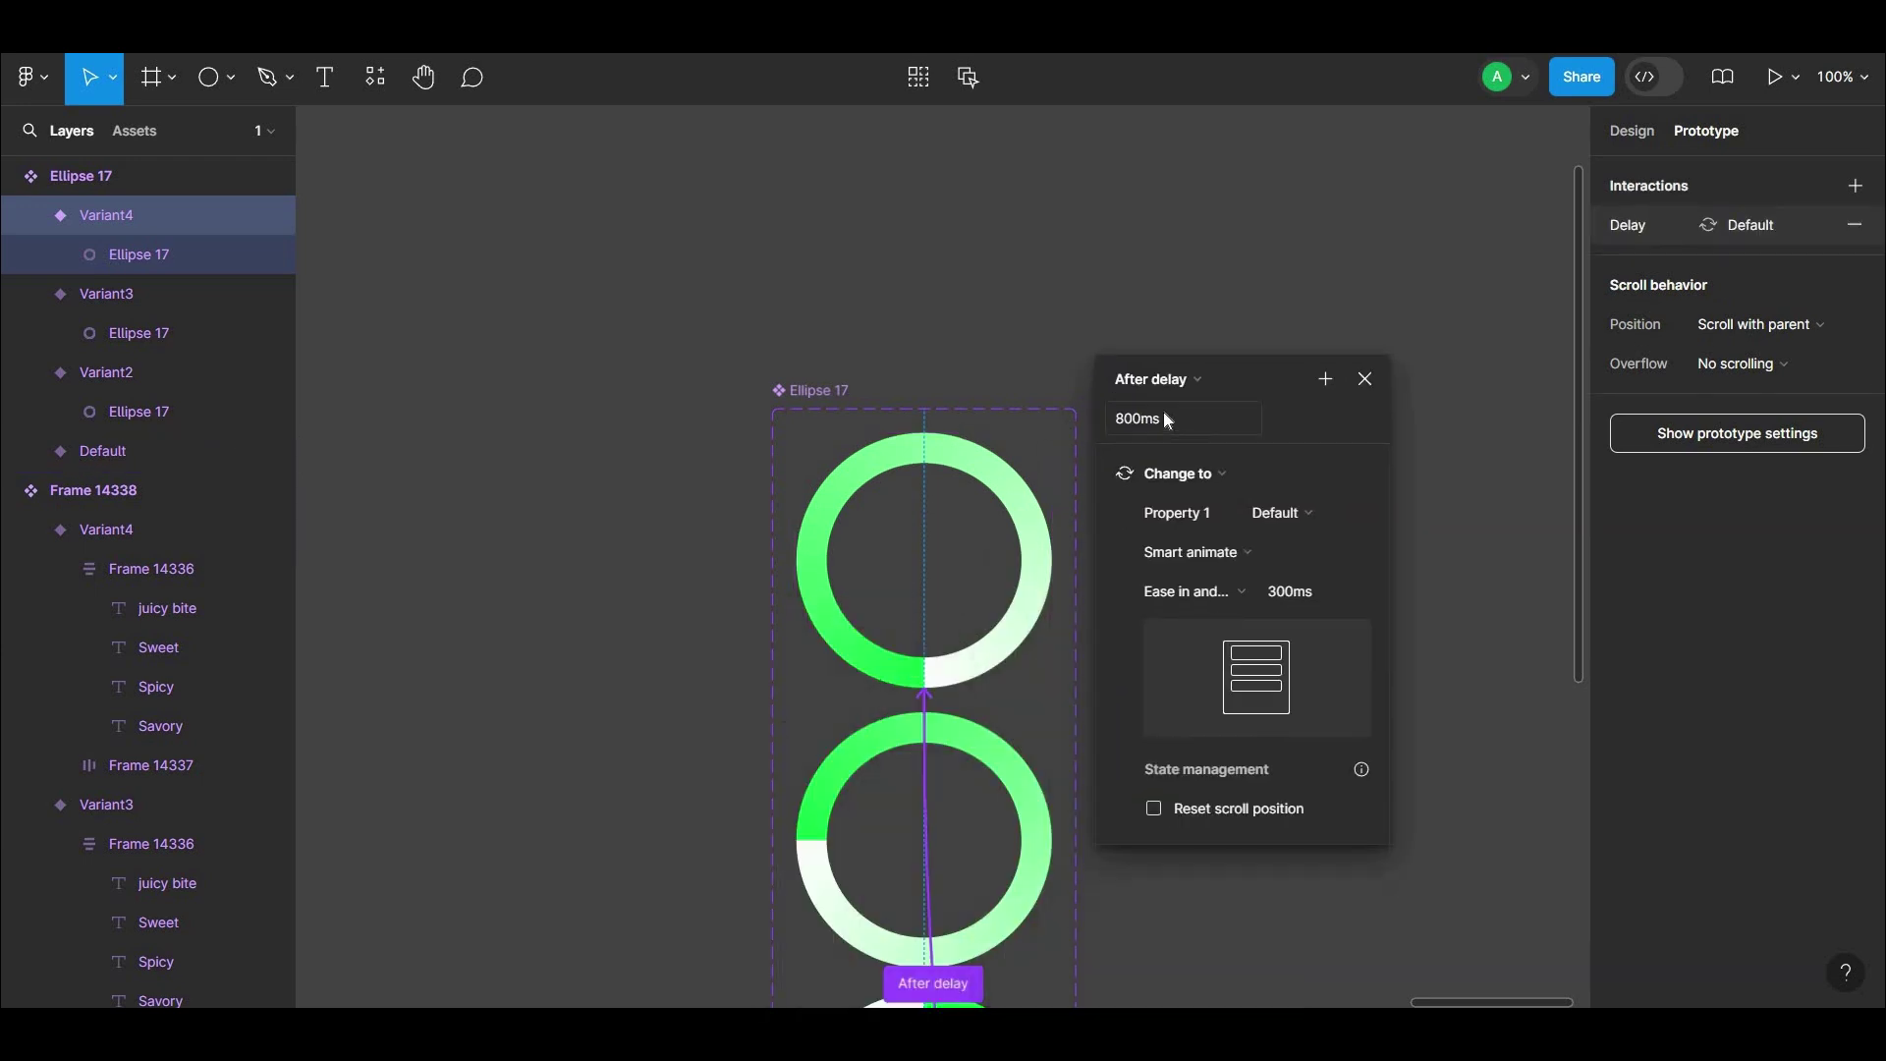
{"action": "type", "text": "1"}
{"action": "left_click", "coordinate": [1232, 329]}
Change Variant3's after-delay interaction to a 1 ms delay.
{"action": "scroll", "coordinate": [1232, 329], "scroll_direction": "down", "scroll_amount": 4}
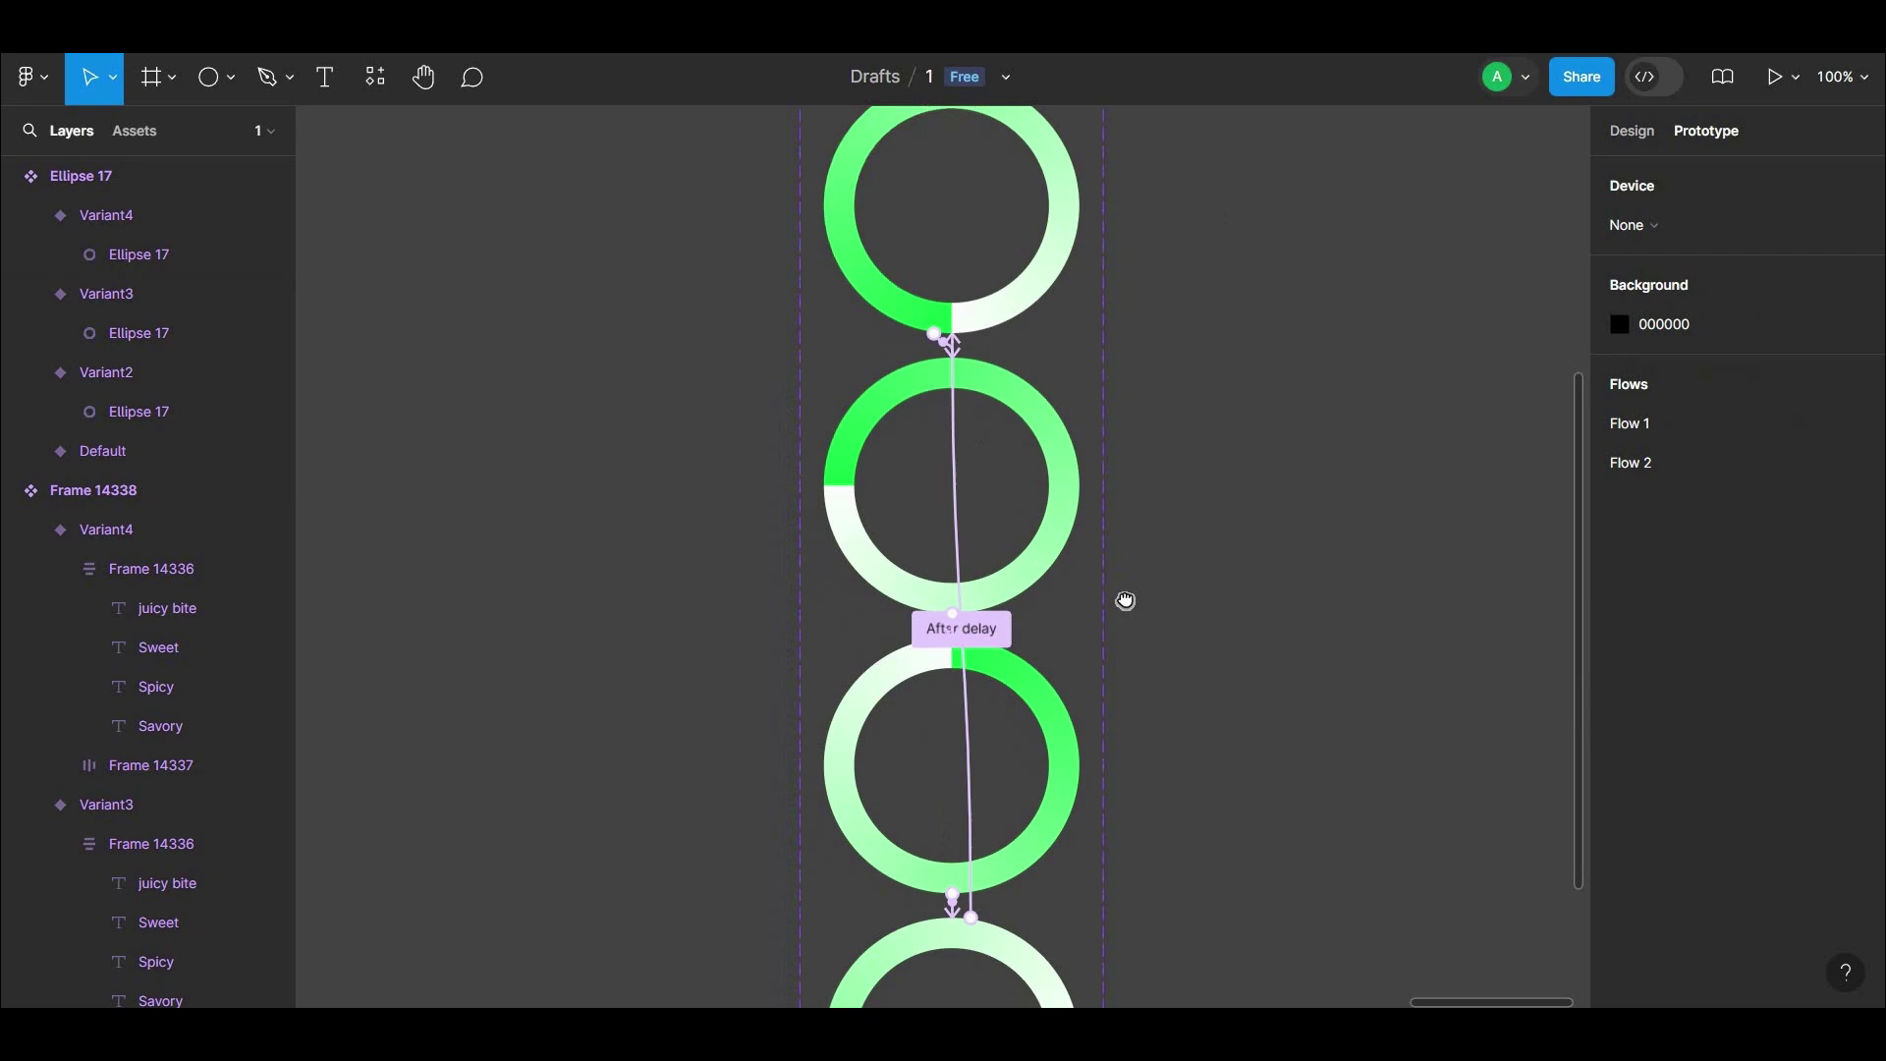
{"action": "scroll", "coordinate": [1125, 602], "scroll_direction": "down", "scroll_amount": 1}
{"action": "left_click", "coordinate": [977, 567]}
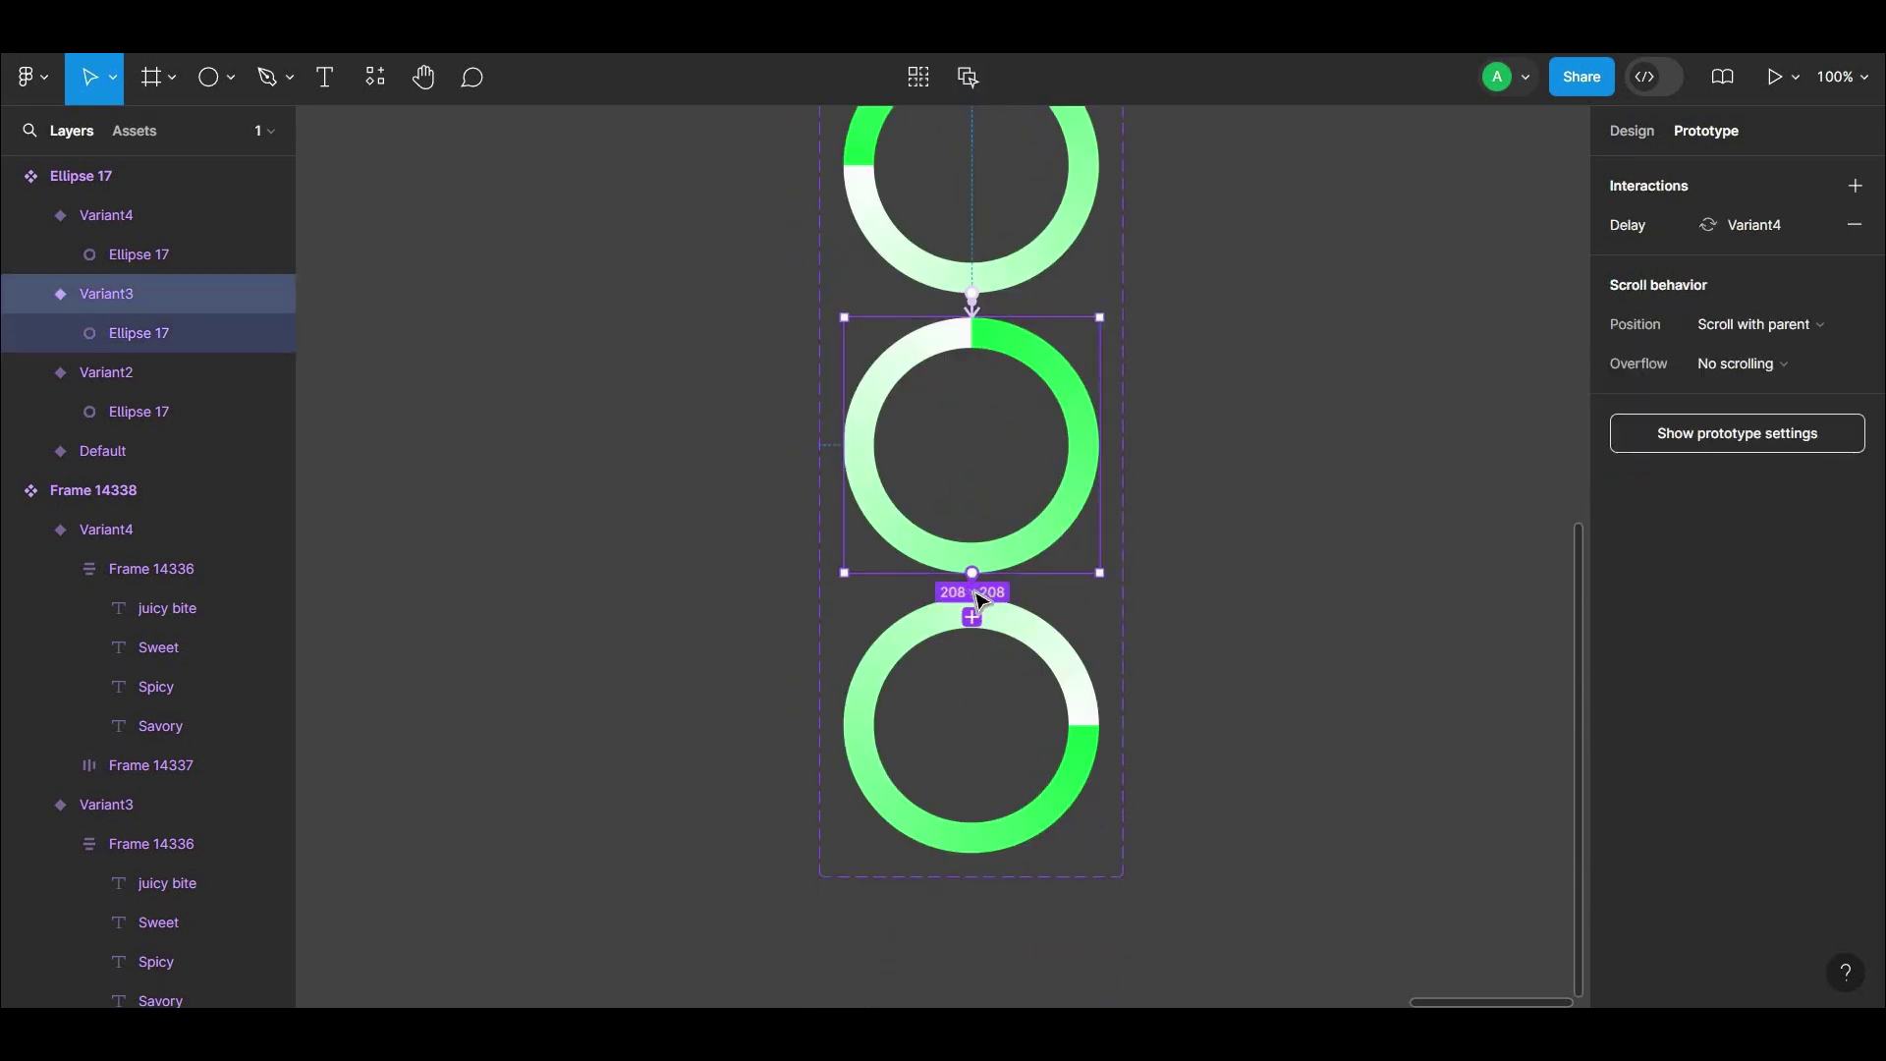
{"action": "left_click", "coordinate": [977, 601]}
{"action": "left_click", "coordinate": [898, 692]}
{"action": "type", "text": "1"}
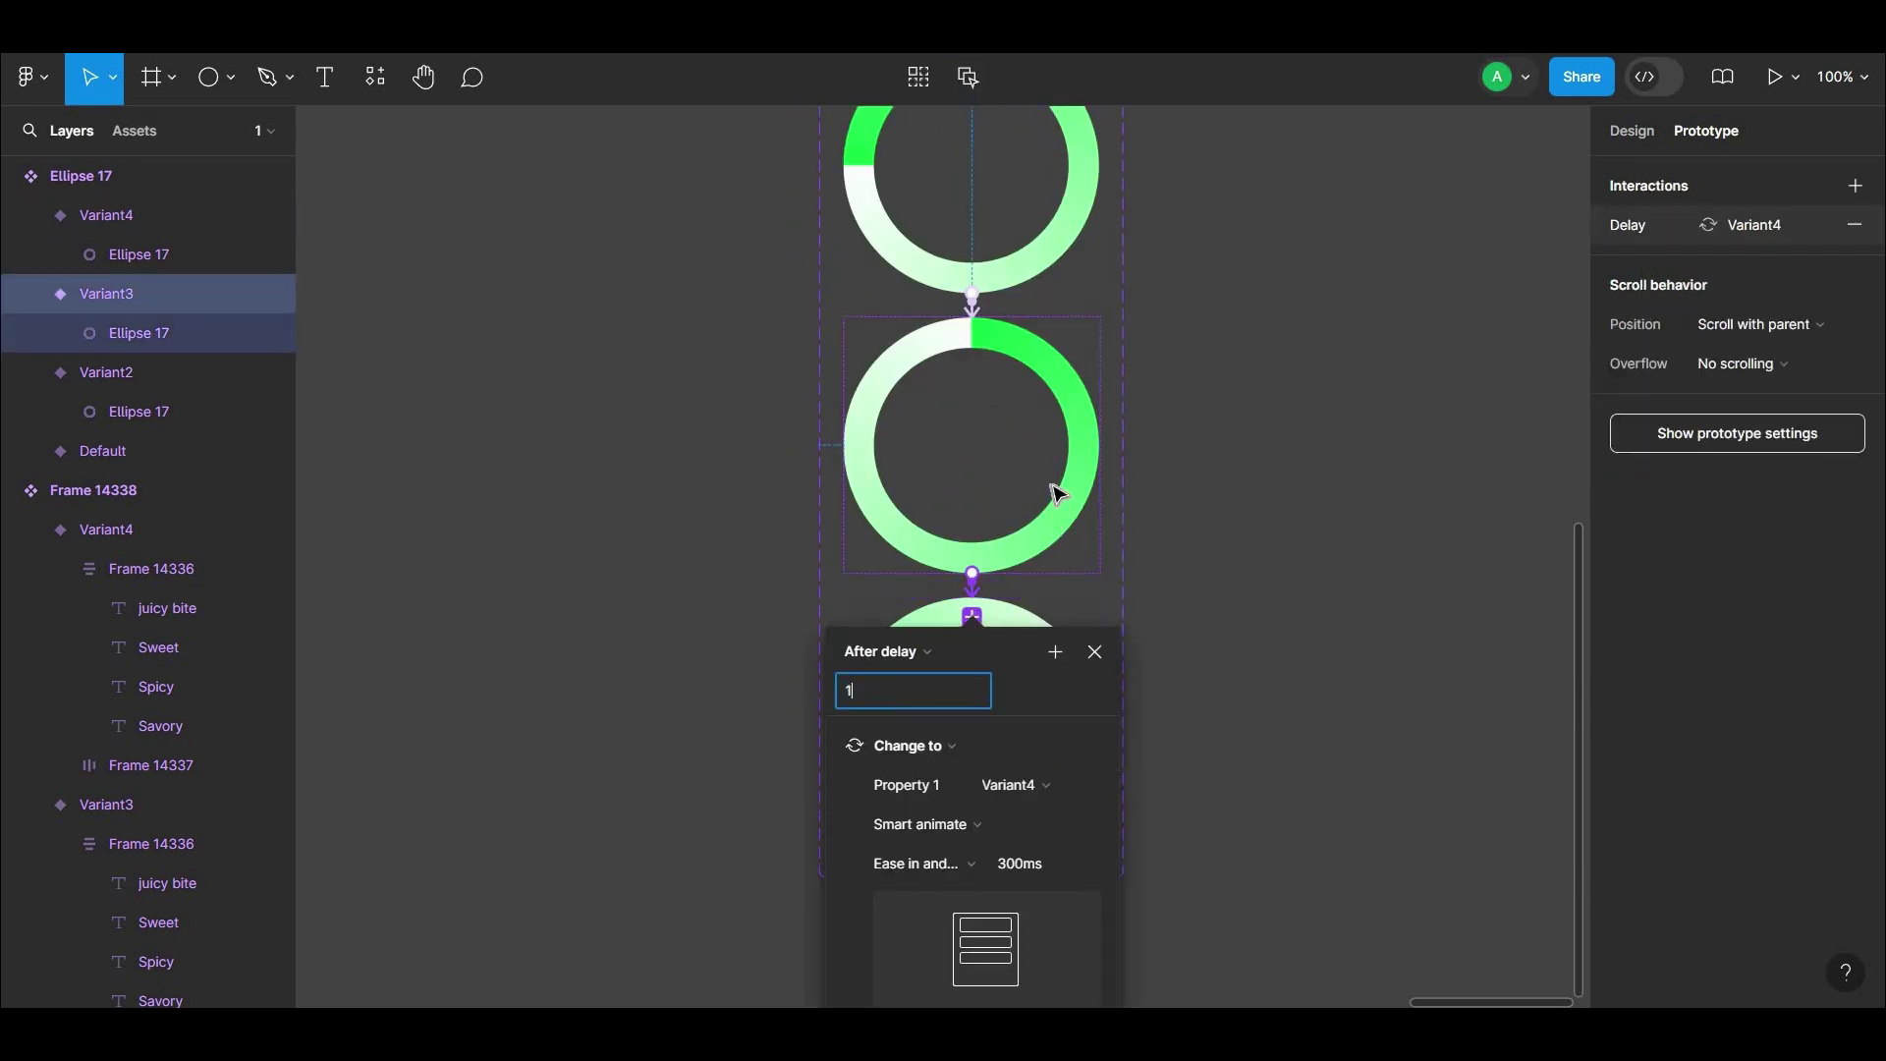
{"action": "key", "text": "Escape"}
{"action": "left_click", "coordinate": [999, 314]}
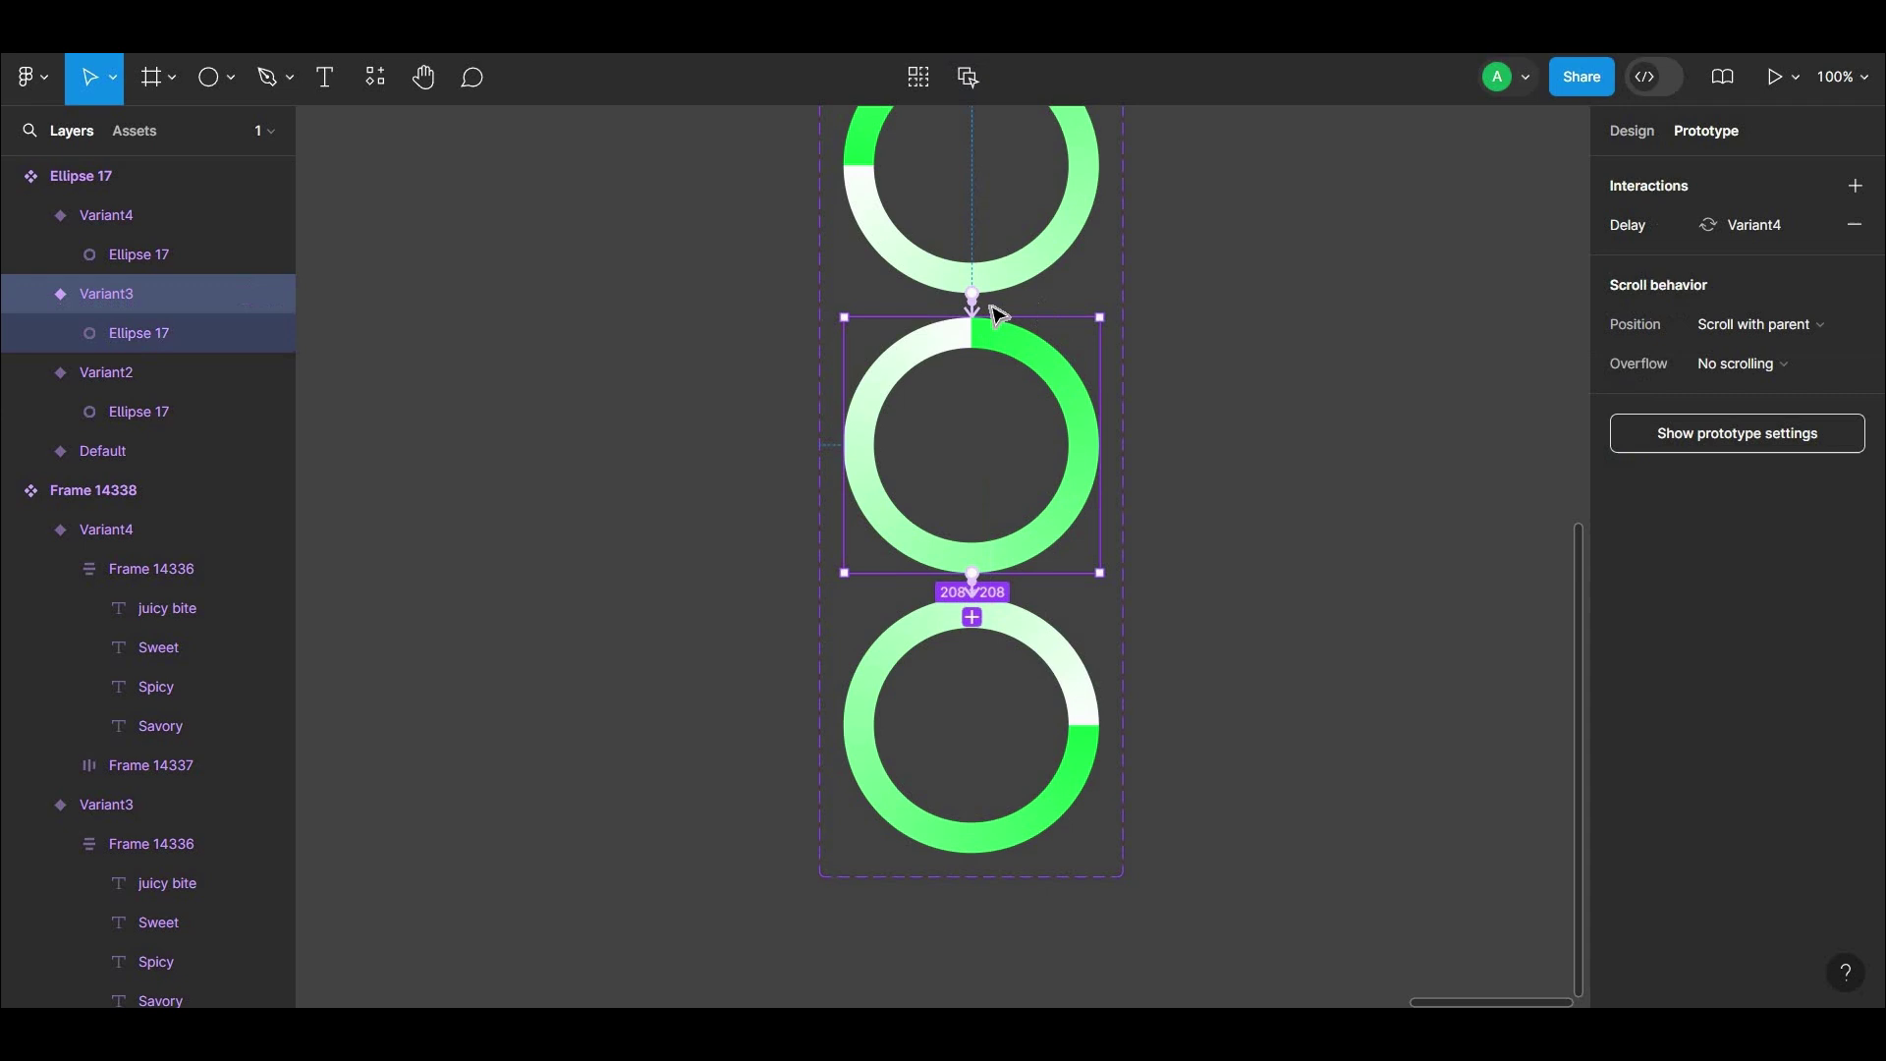
Check Variant2's after-delay interaction, then pan the canvas to the right.
{"action": "key", "text": "Tab"}
{"action": "left_click", "coordinate": [975, 337]}
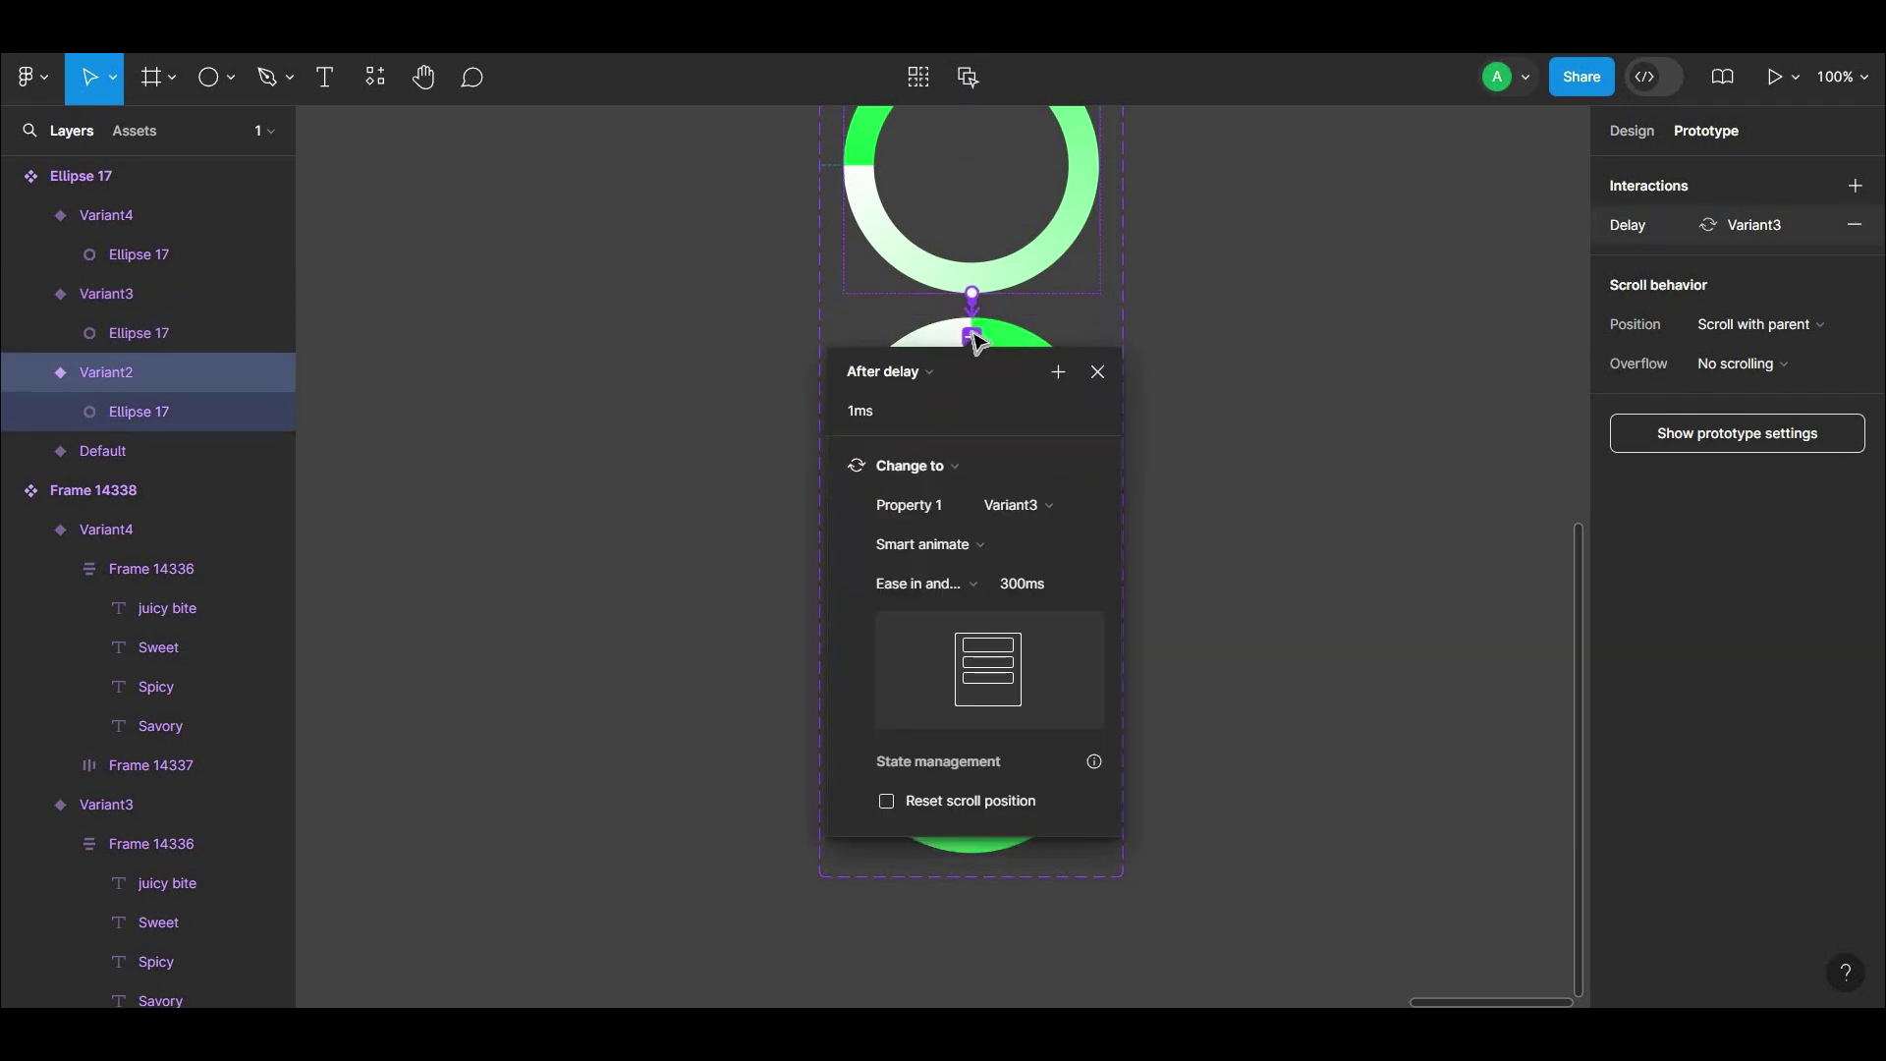
{"action": "left_click", "coordinate": [1292, 341]}
{"action": "scroll", "coordinate": [1119, 638], "scroll_direction": "up", "scroll_amount": 2}
{"action": "scroll", "coordinate": [1027, 707], "scroll_direction": "right", "scroll_amount": 2}
{"action": "scroll", "coordinate": [1081, 275], "scroll_direction": "right", "scroll_amount": 3}
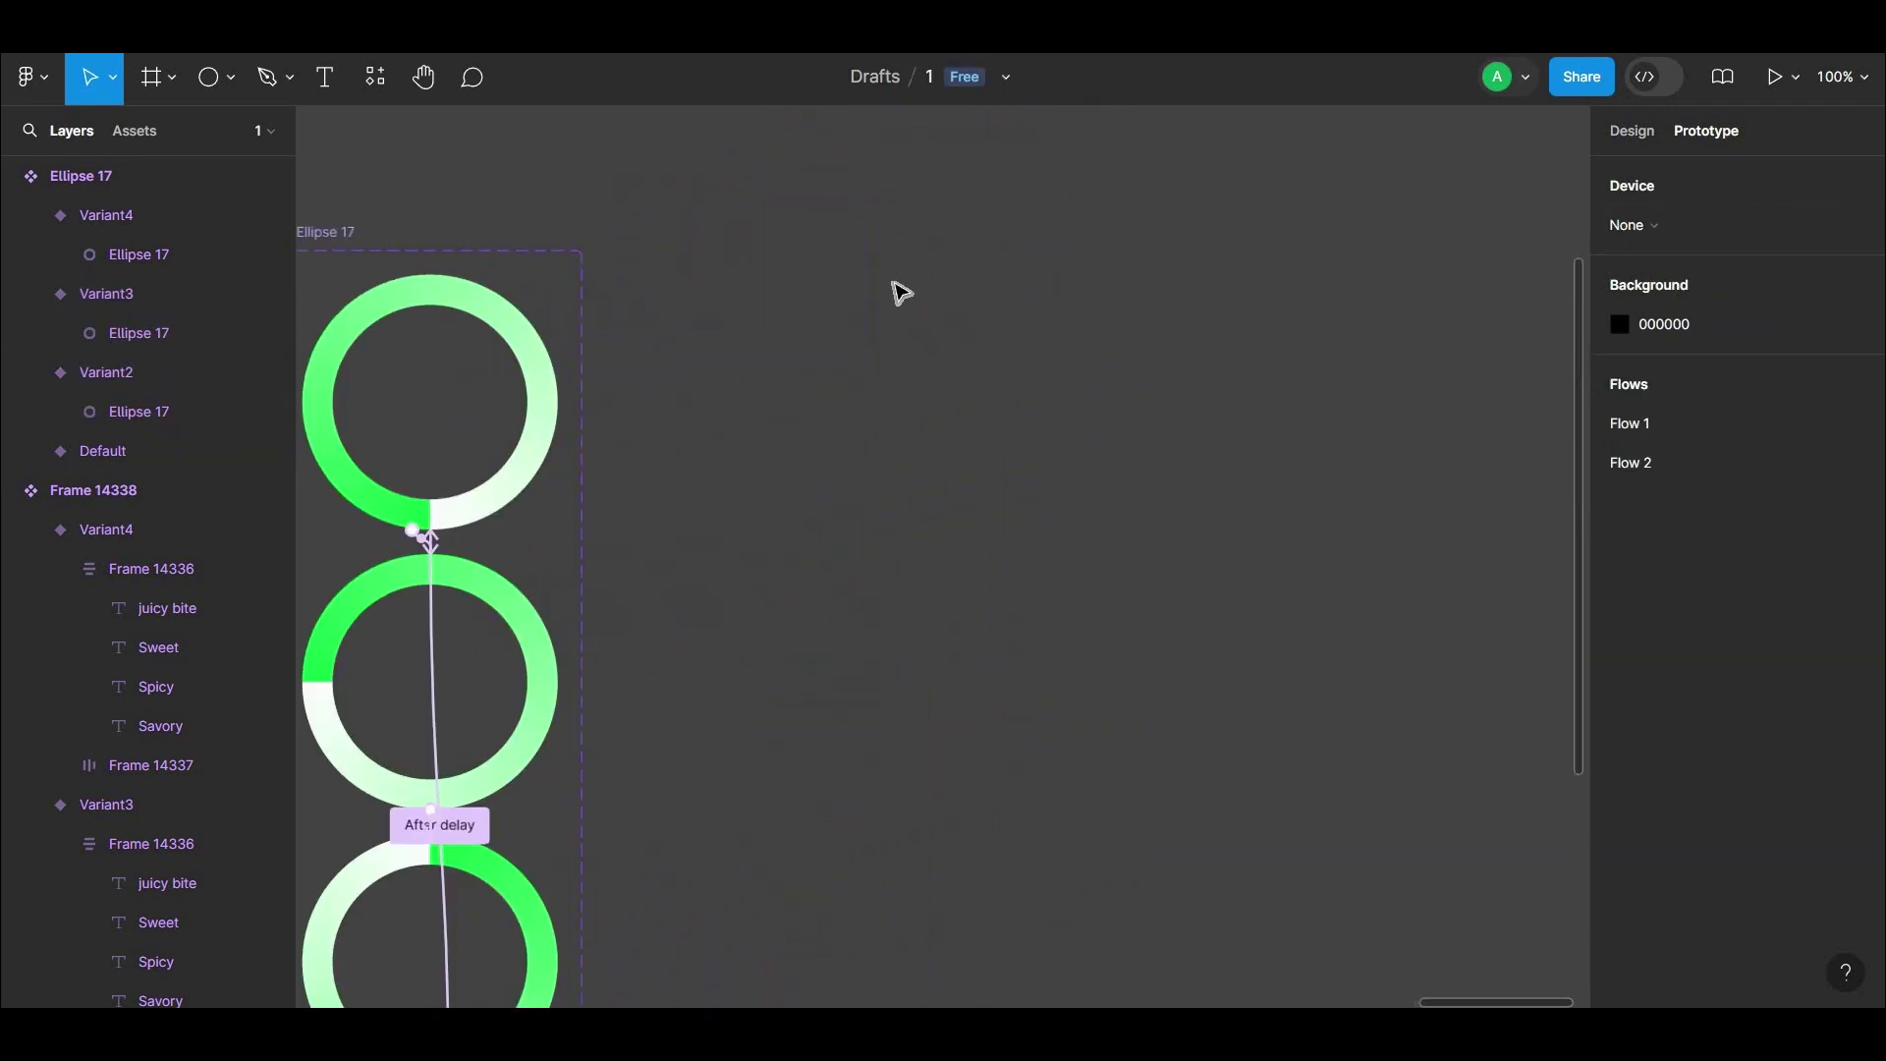
{"action": "scroll", "coordinate": [901, 293], "scroll_direction": "right", "scroll_amount": 1}
Add a 375×812 iPhone 13 mini frame and move it right of the spinner.
{"action": "left_click", "coordinate": [172, 77]}
{"action": "key", "text": "f"}
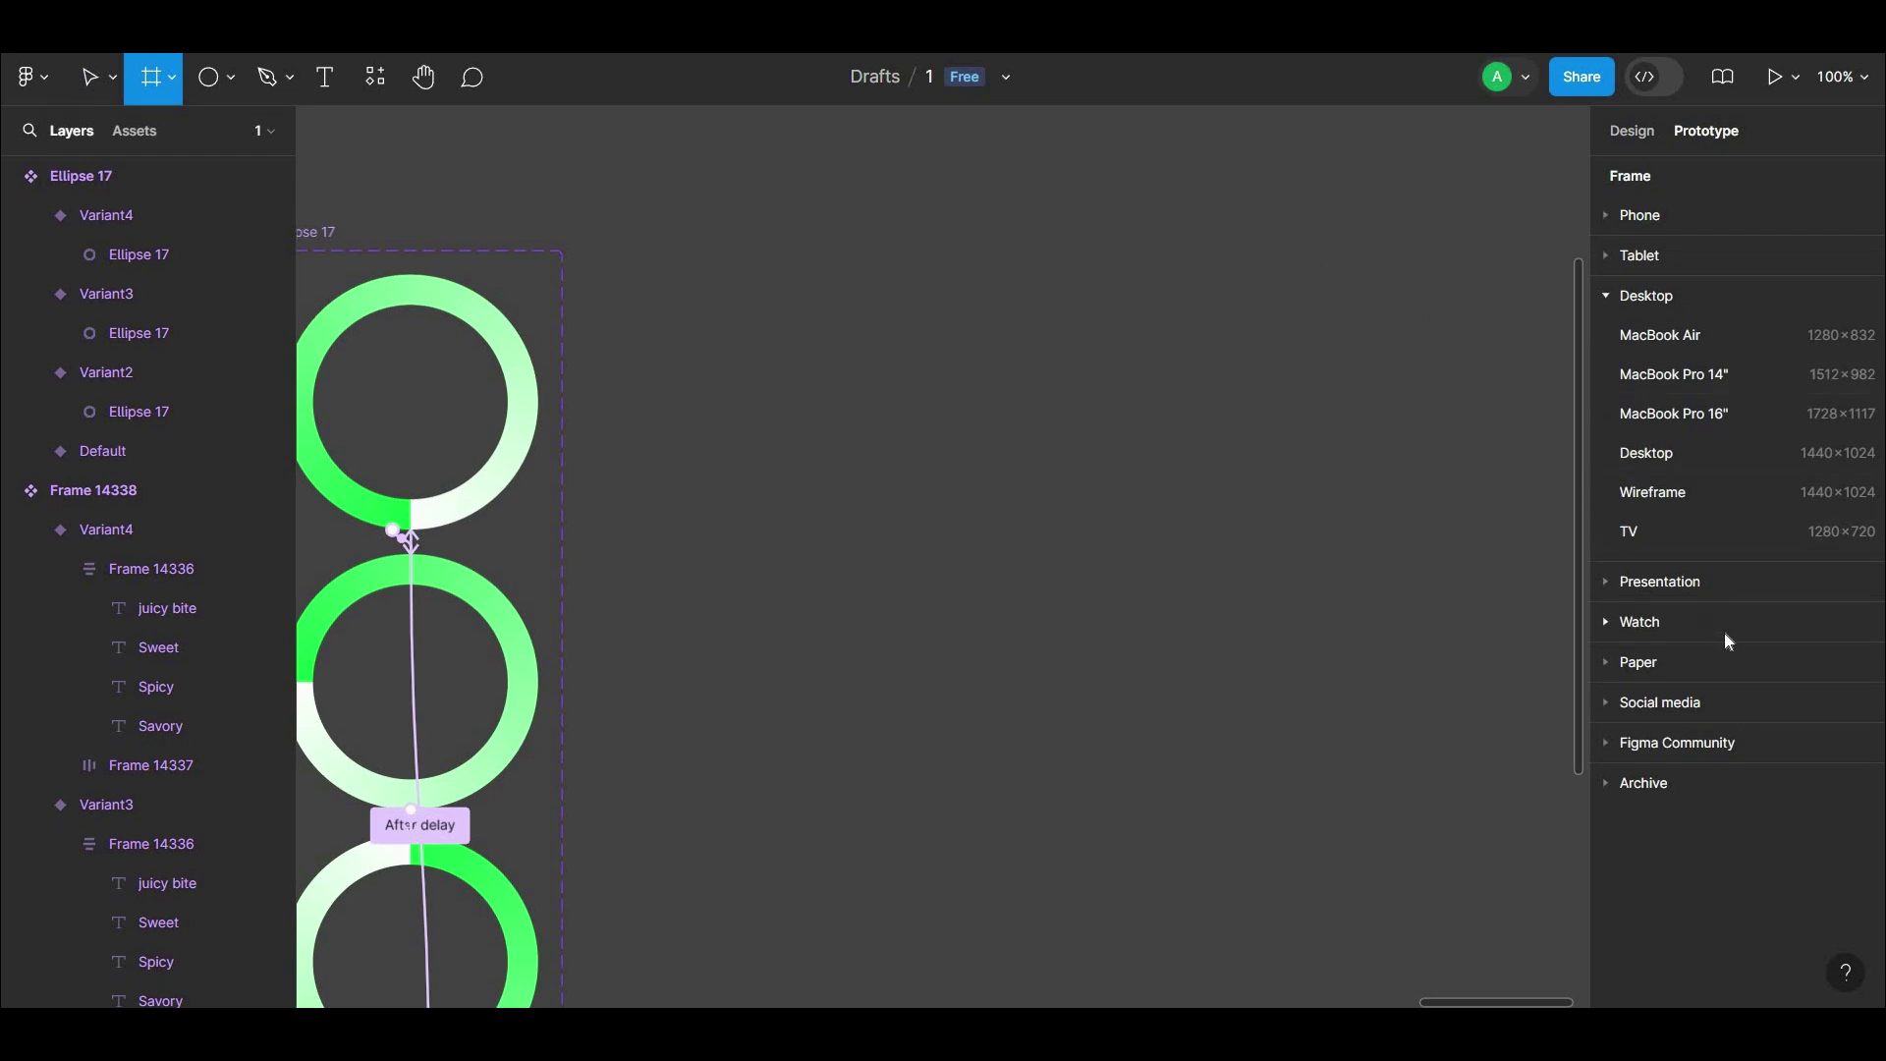
{"action": "left_click", "coordinate": [1658, 214]}
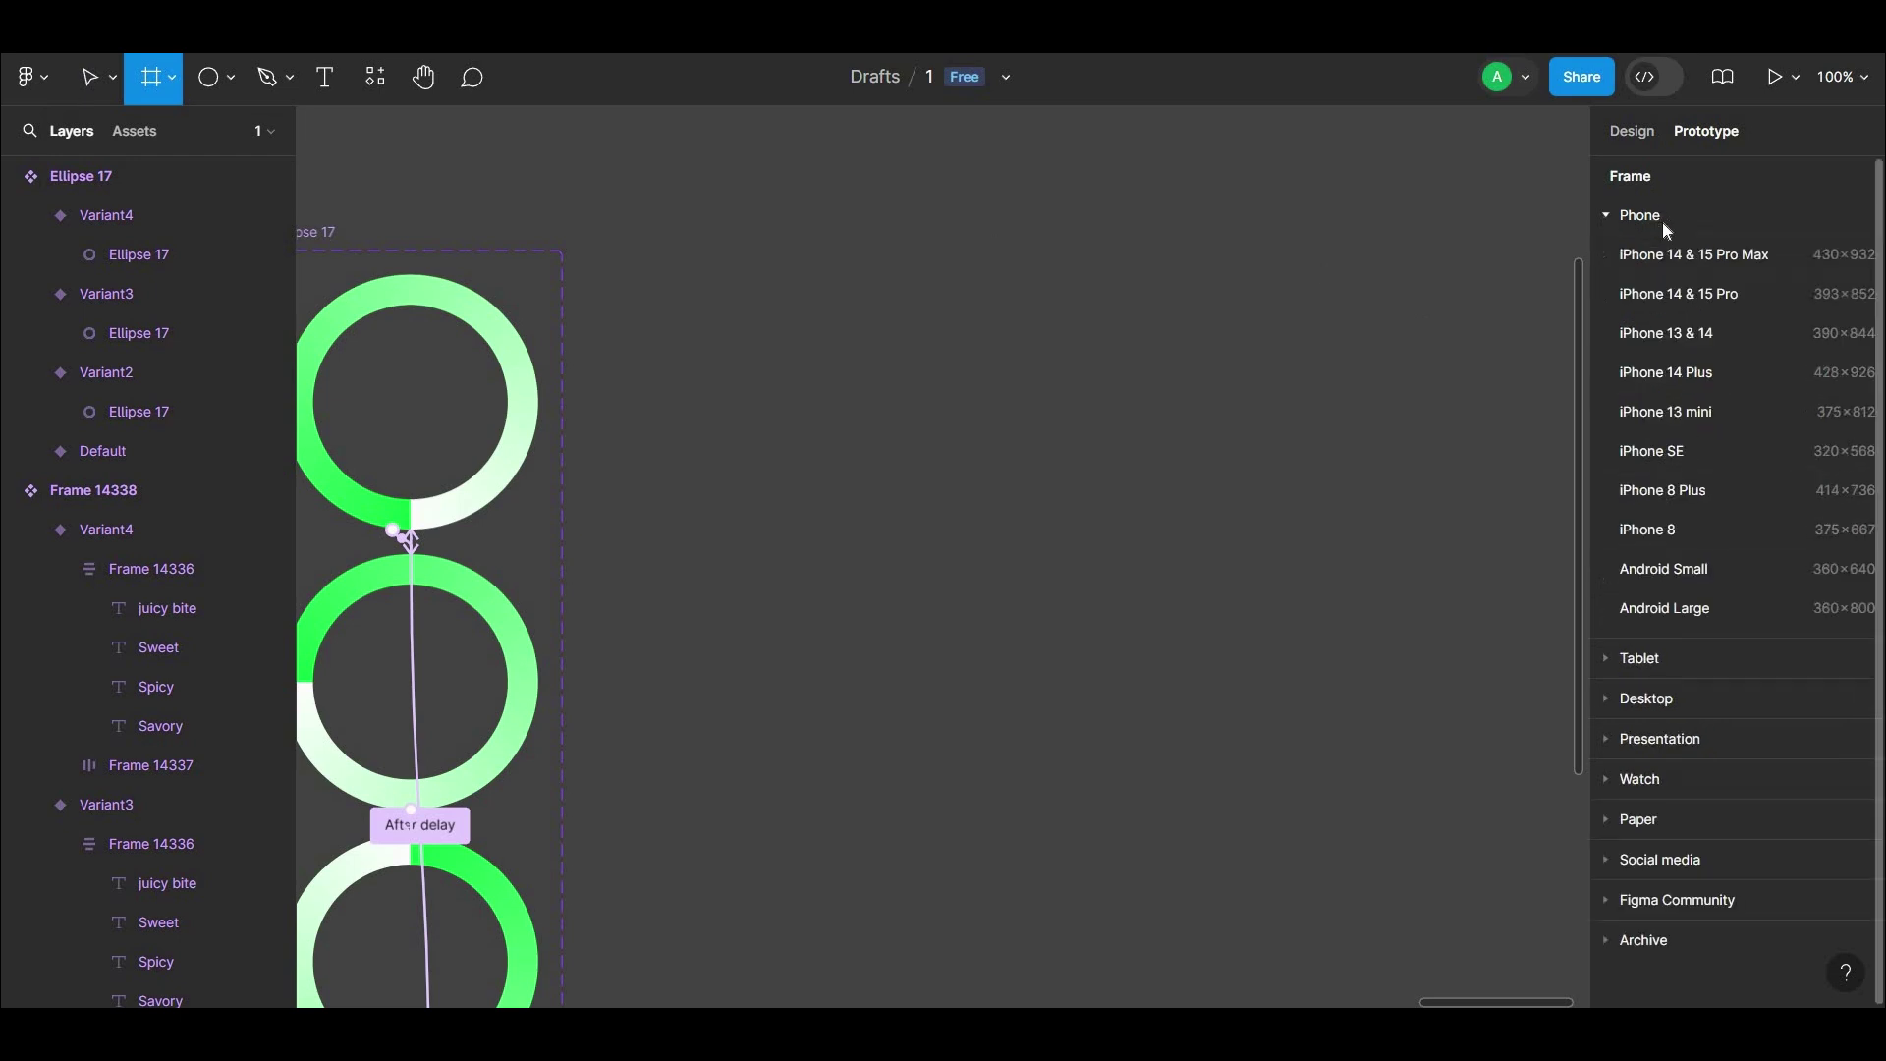
{"action": "left_click", "coordinate": [1718, 410]}
{"action": "left_click", "coordinate": [1370, 403]}
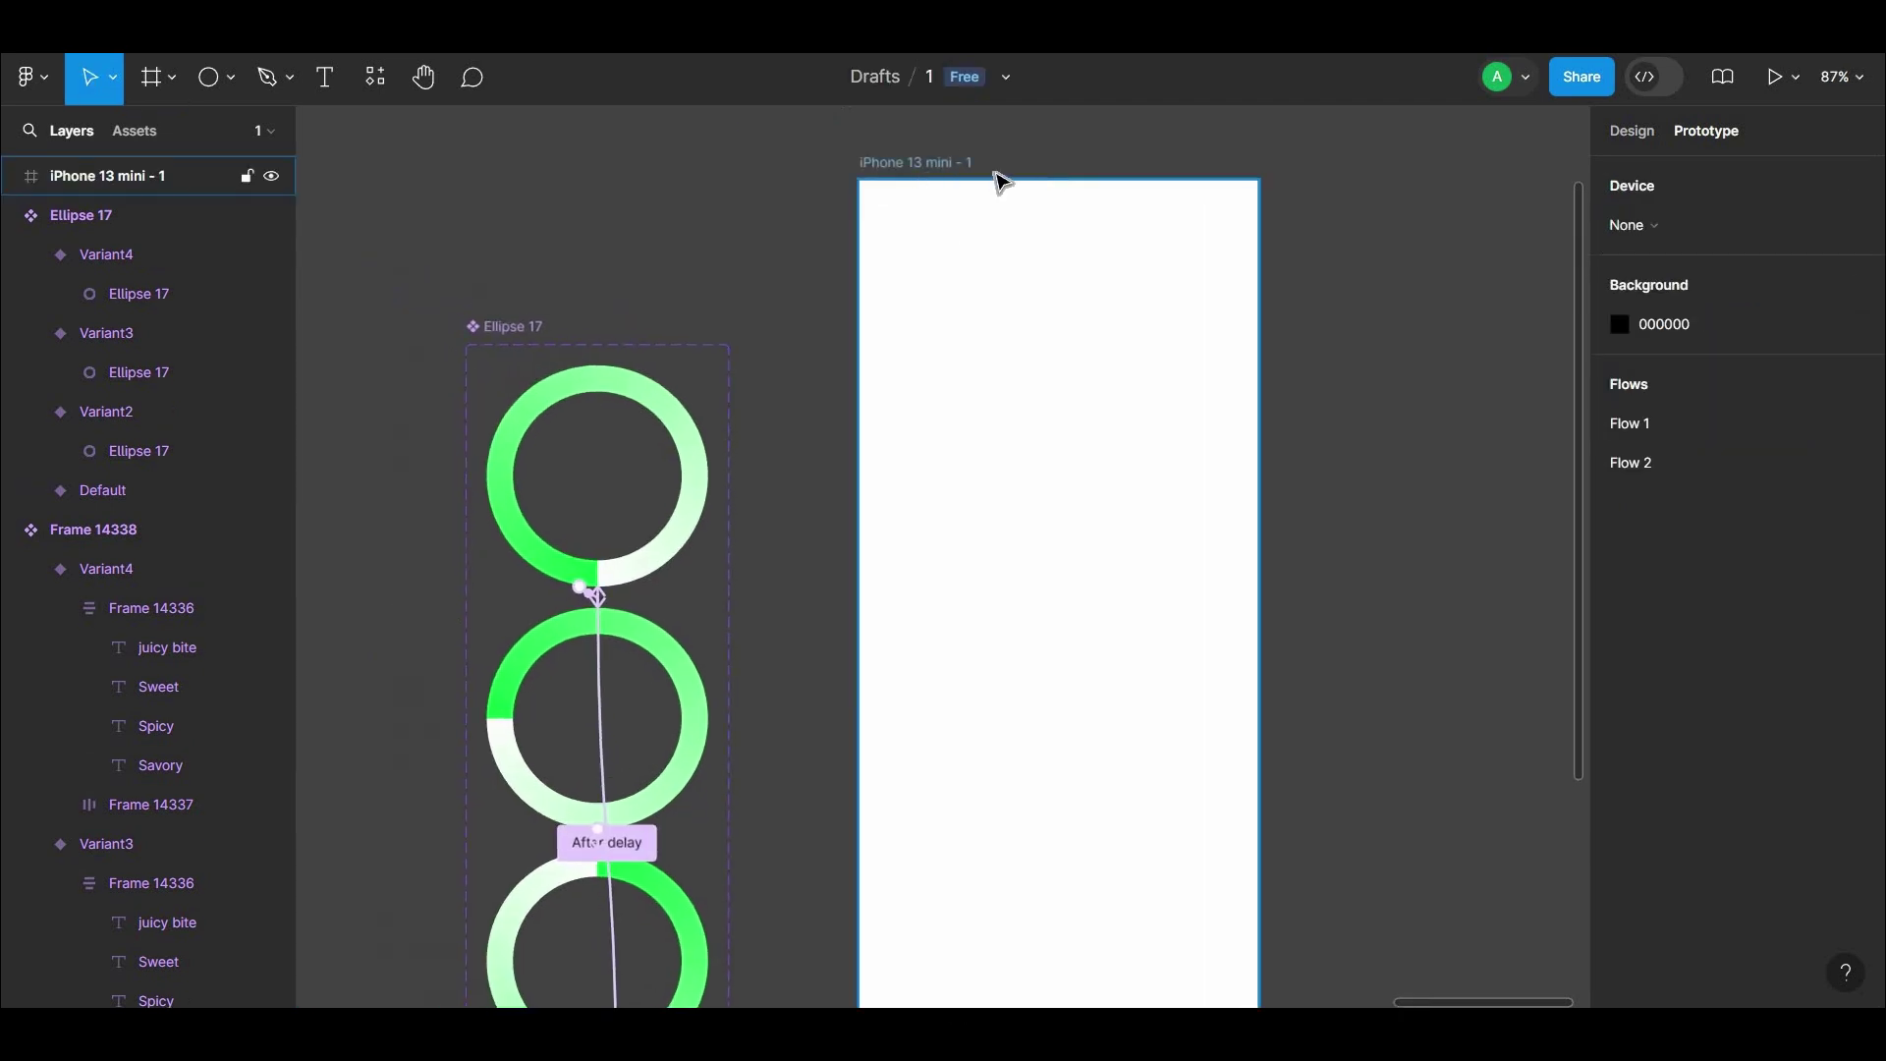
{"action": "left_click_drag", "start_coordinate": [1000, 182], "coordinate": [1130, 192]}
Round the iPhone frame's corners to a radius of 30.
{"action": "left_click", "coordinate": [1636, 133]}
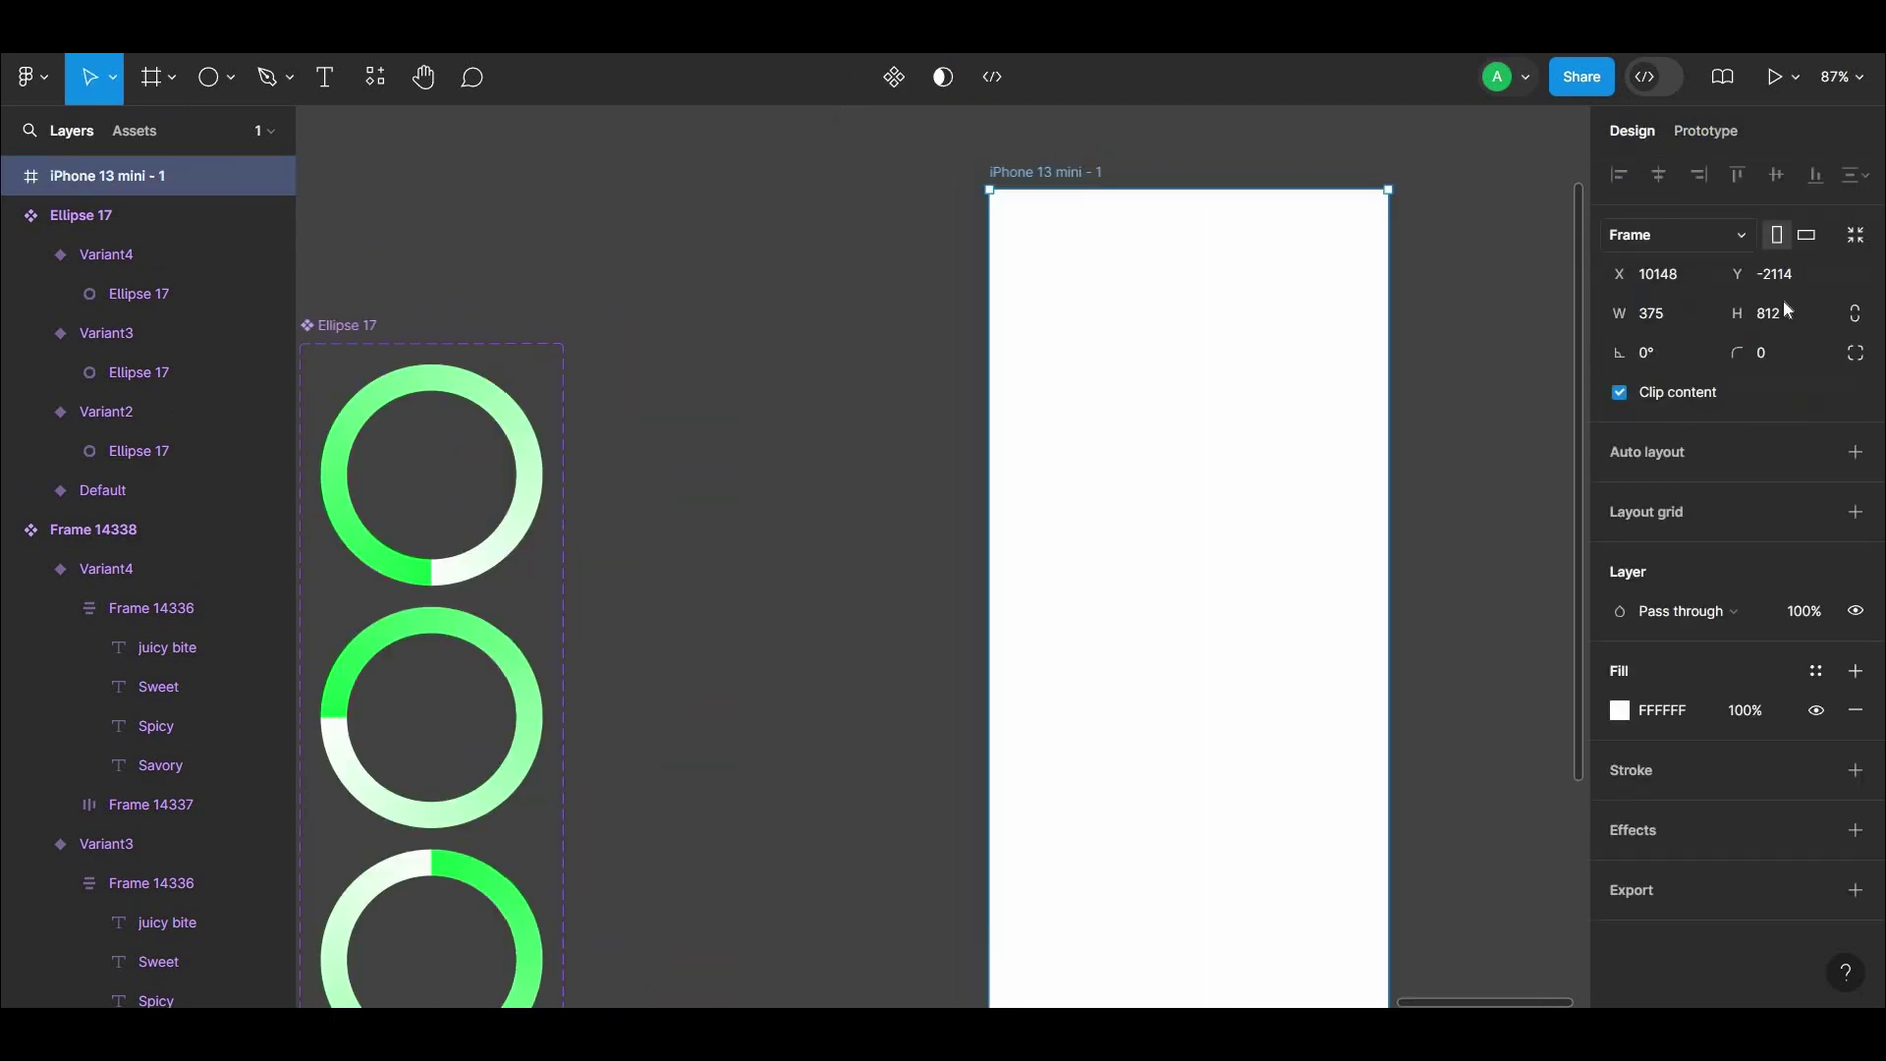
{"action": "left_click_drag", "start_coordinate": [1737, 351], "coordinate": [76, 357]}
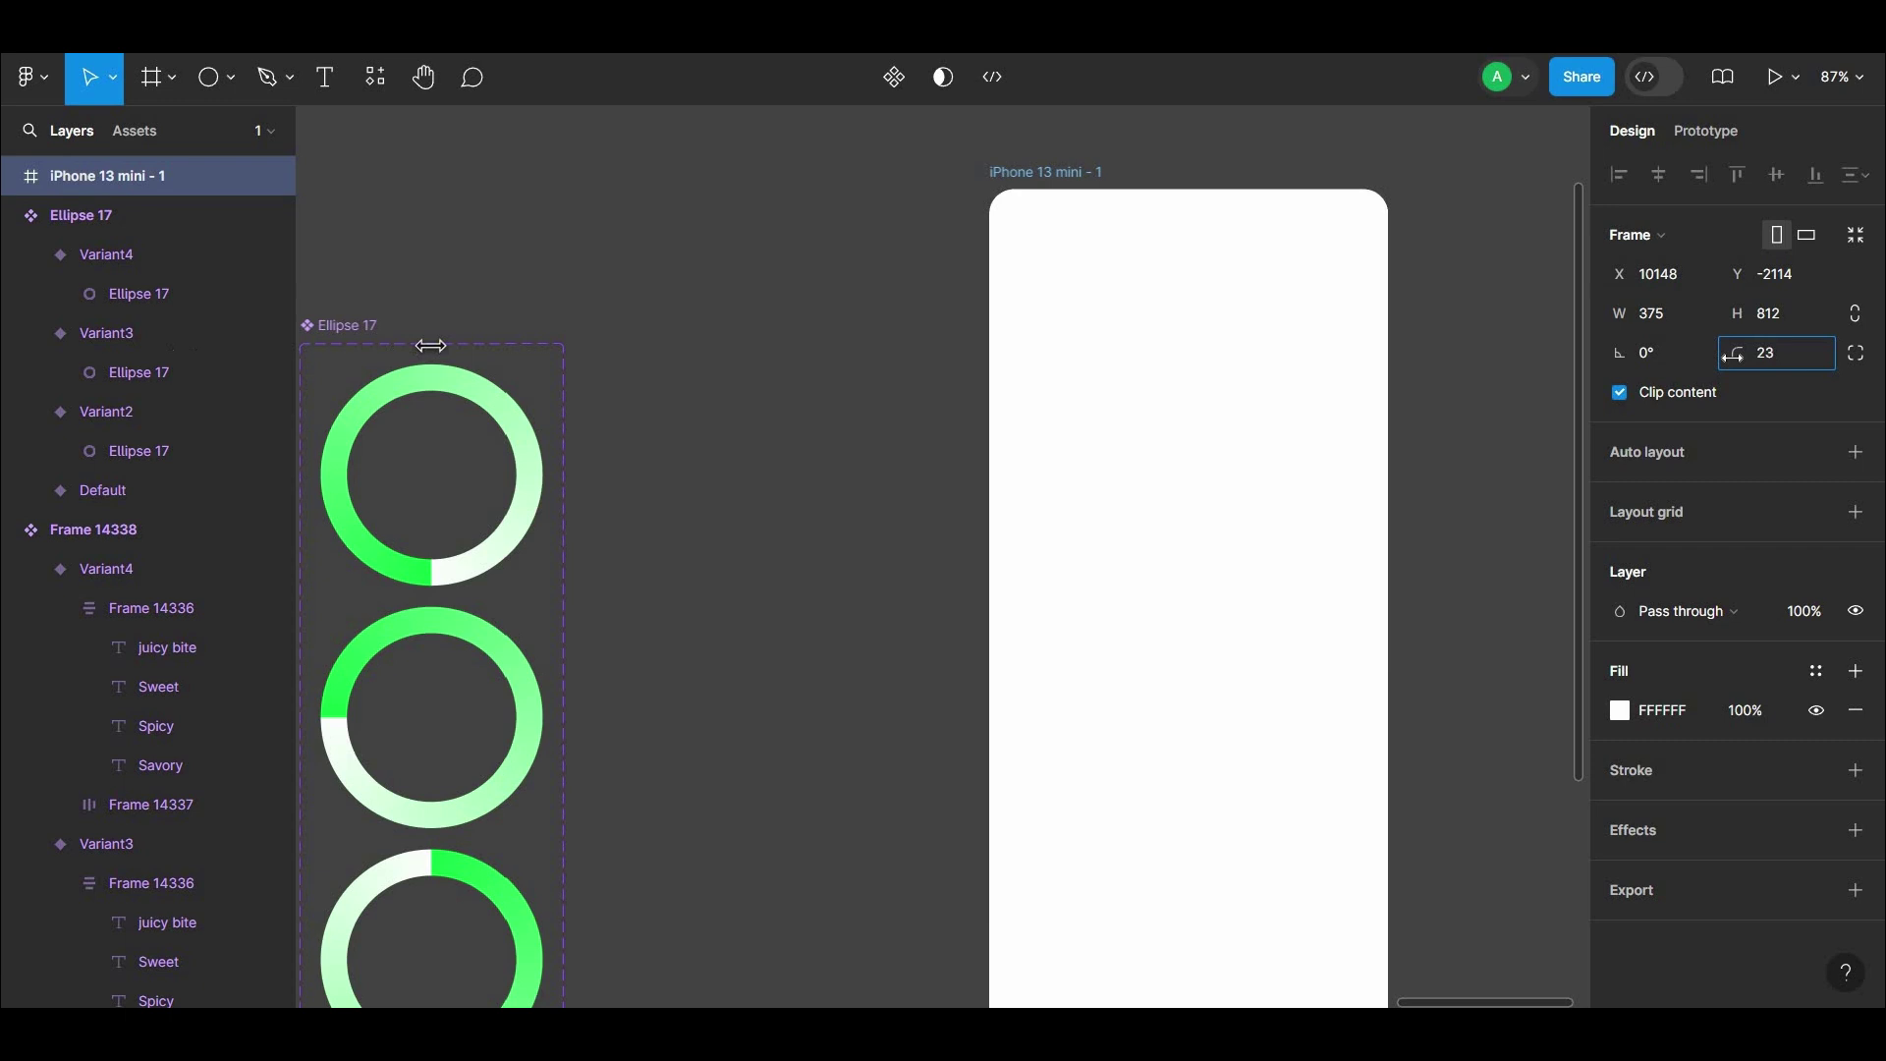
{"action": "left_click_drag", "start_coordinate": [430, 346], "coordinate": [1432, 354]}
{"action": "scroll", "coordinate": [1432, 354], "scroll_direction": "down", "scroll_amount": 1}
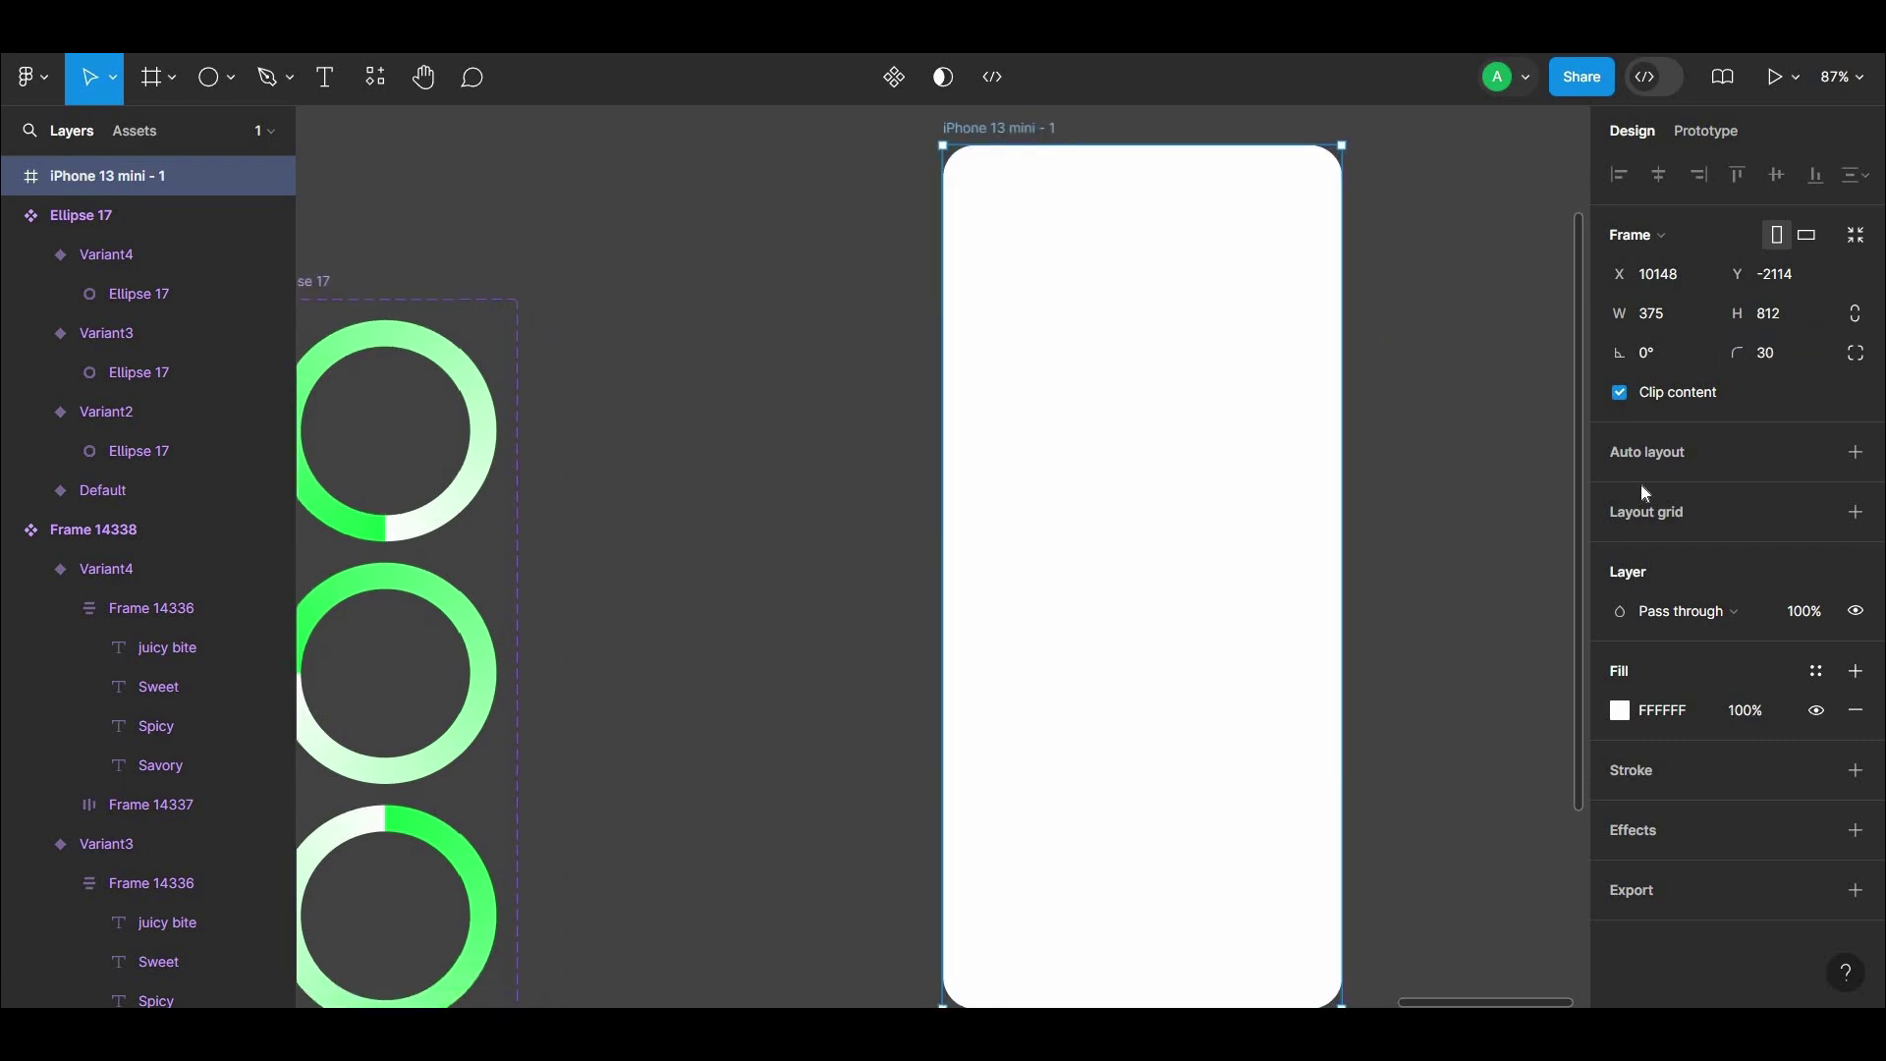
Give the iPhone frame a grey 7A7A7A fill.
{"action": "left_click", "coordinate": [1619, 710]}
{"action": "left_click", "coordinate": [1323, 533]}
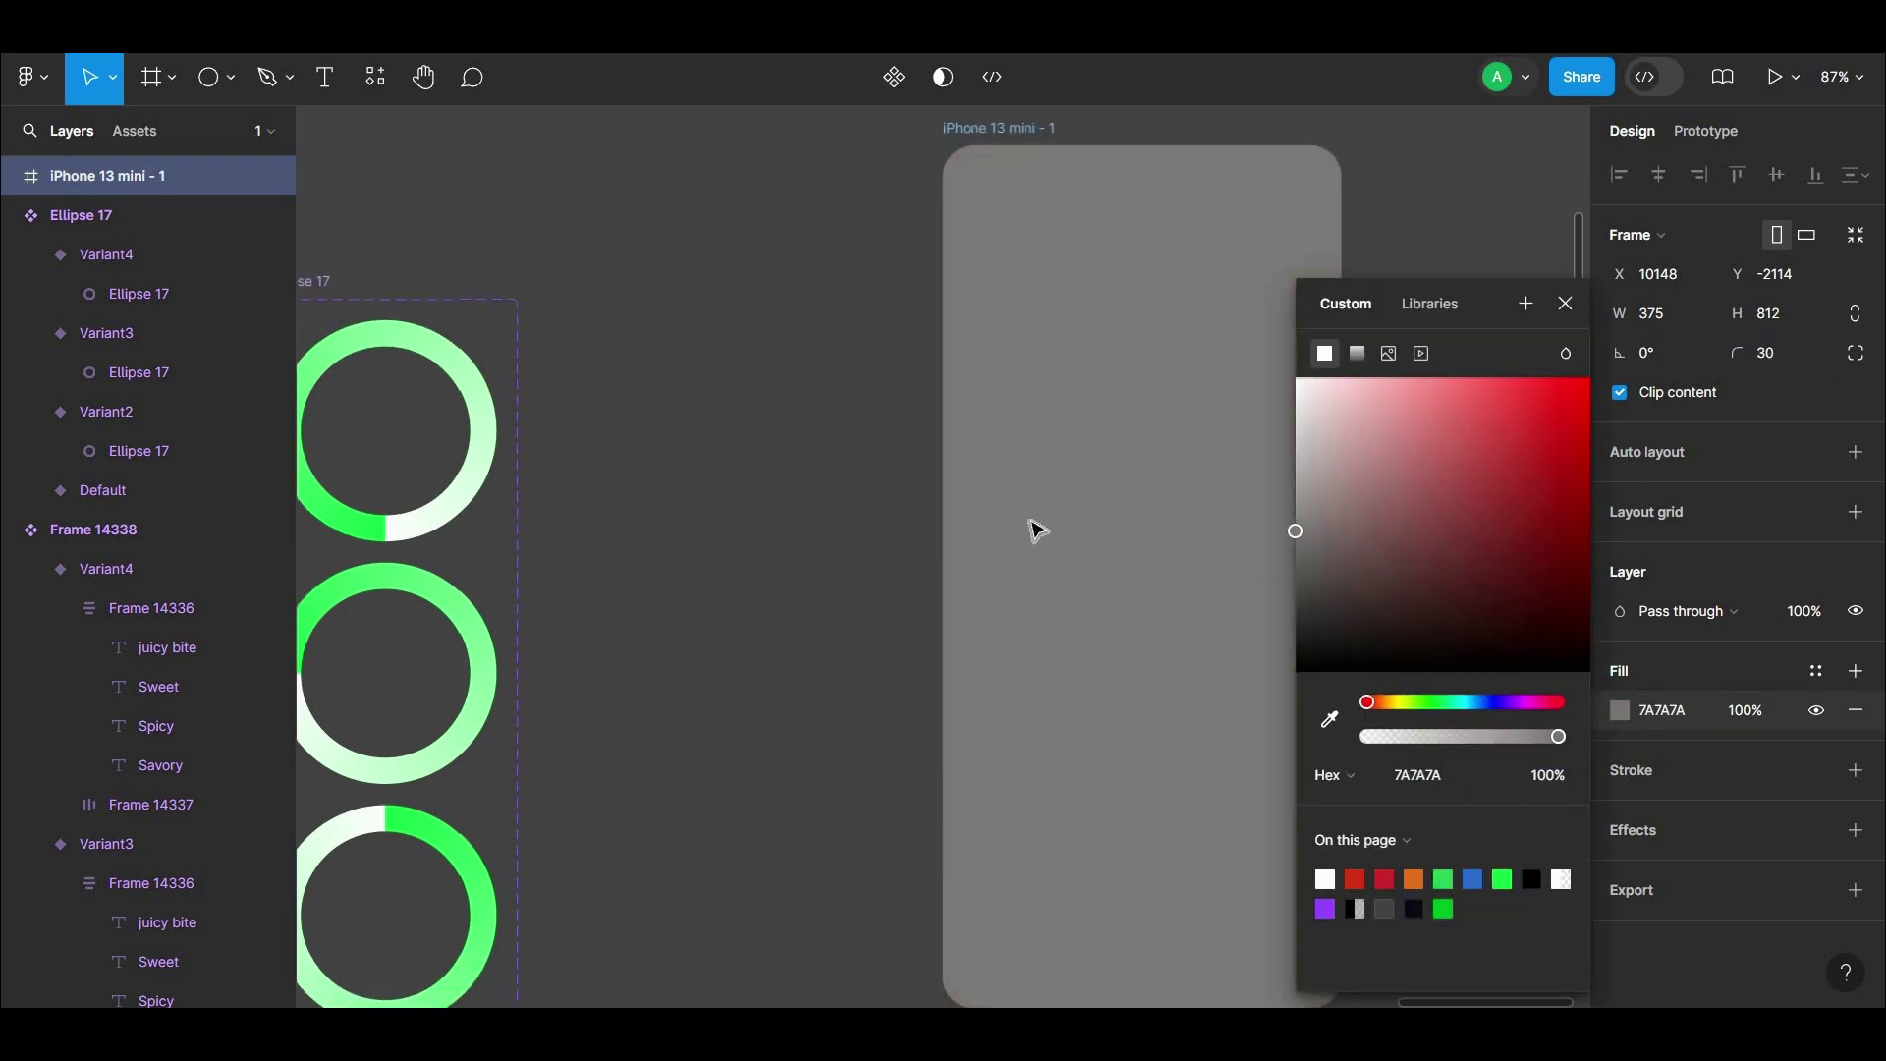
{"action": "key", "text": "Escape"}
{"action": "key", "text": "Escape"}
{"action": "left_click", "coordinate": [127, 130]}
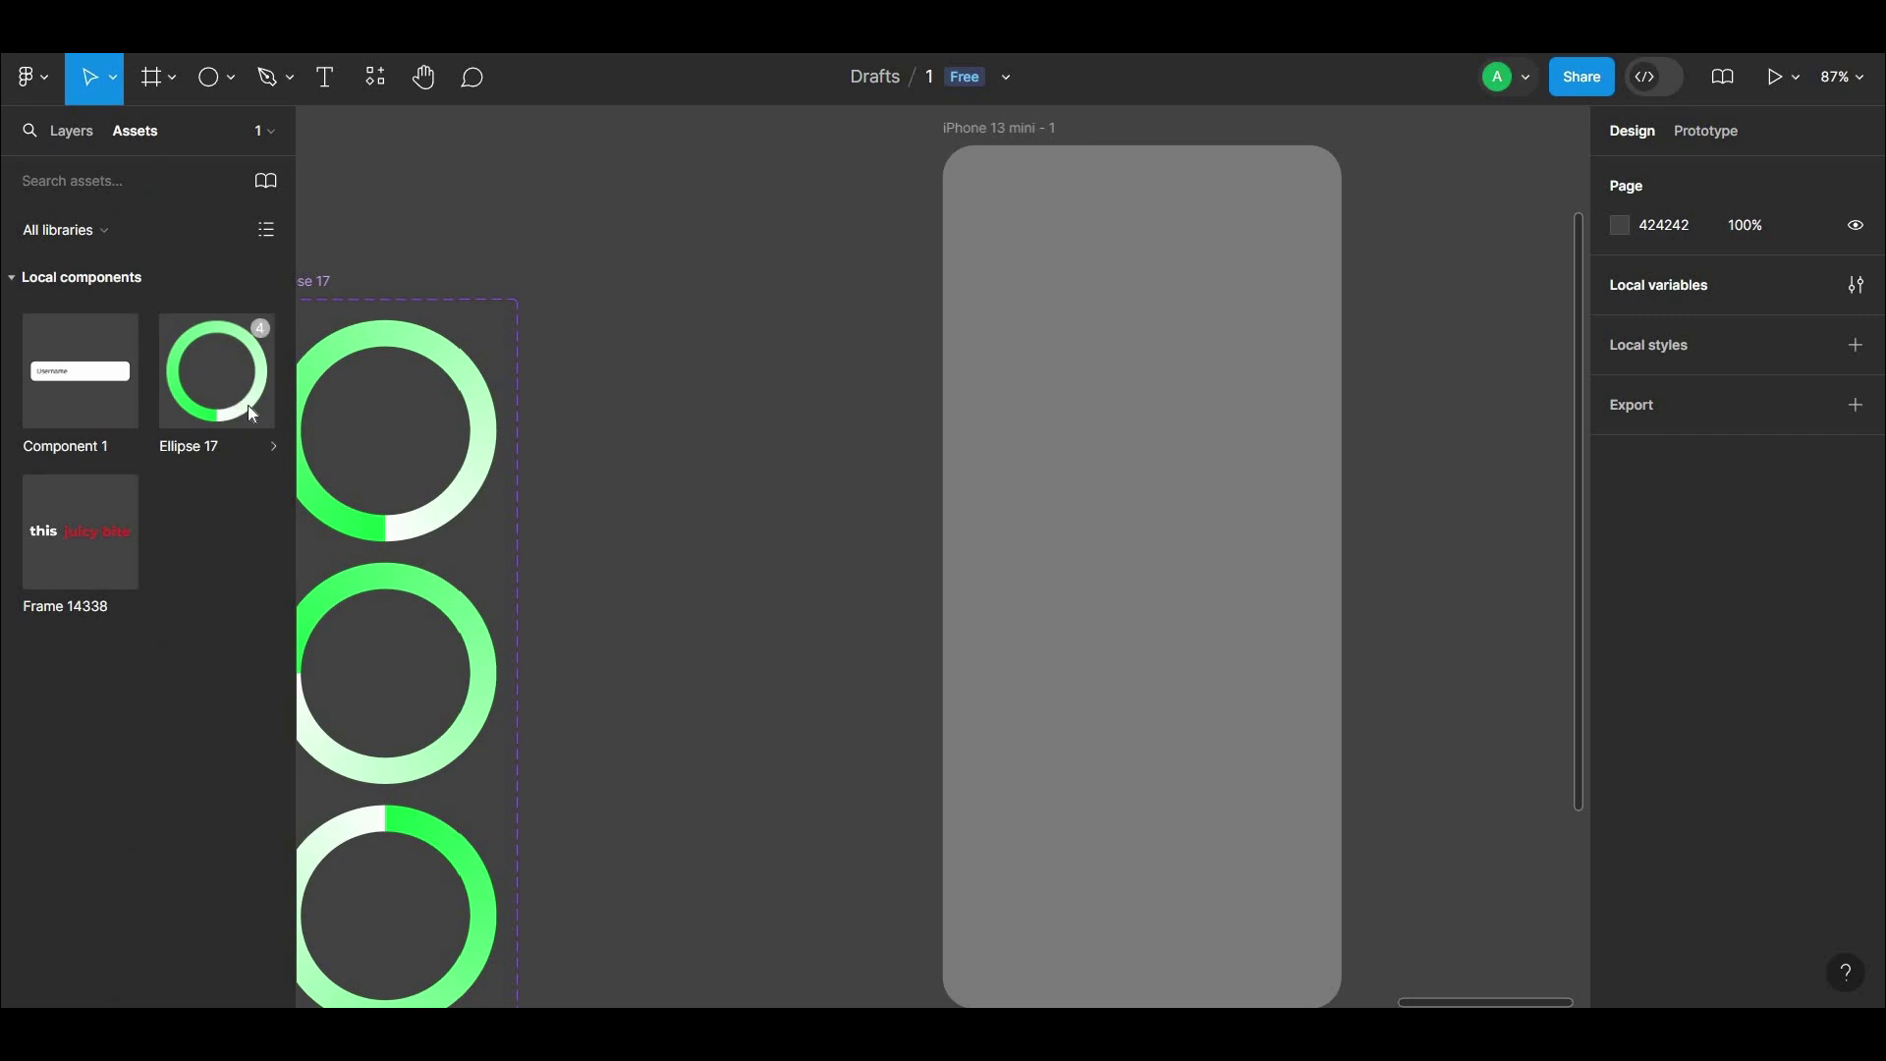
Drag an Ellipse 17 spinner instance from Assets into the iPhone frame.
{"action": "mouse_move", "coordinate": [195, 365]}
{"action": "left_mouse_down"}
{"action": "mouse_move", "coordinate": [1125, 535]}
{"action": "mouse_move", "coordinate": [1110, 509]}
{"action": "left_mouse_up"}
{"action": "scroll", "coordinate": [1103, 475], "scroll_direction": "up", "scroll_amount": 2}
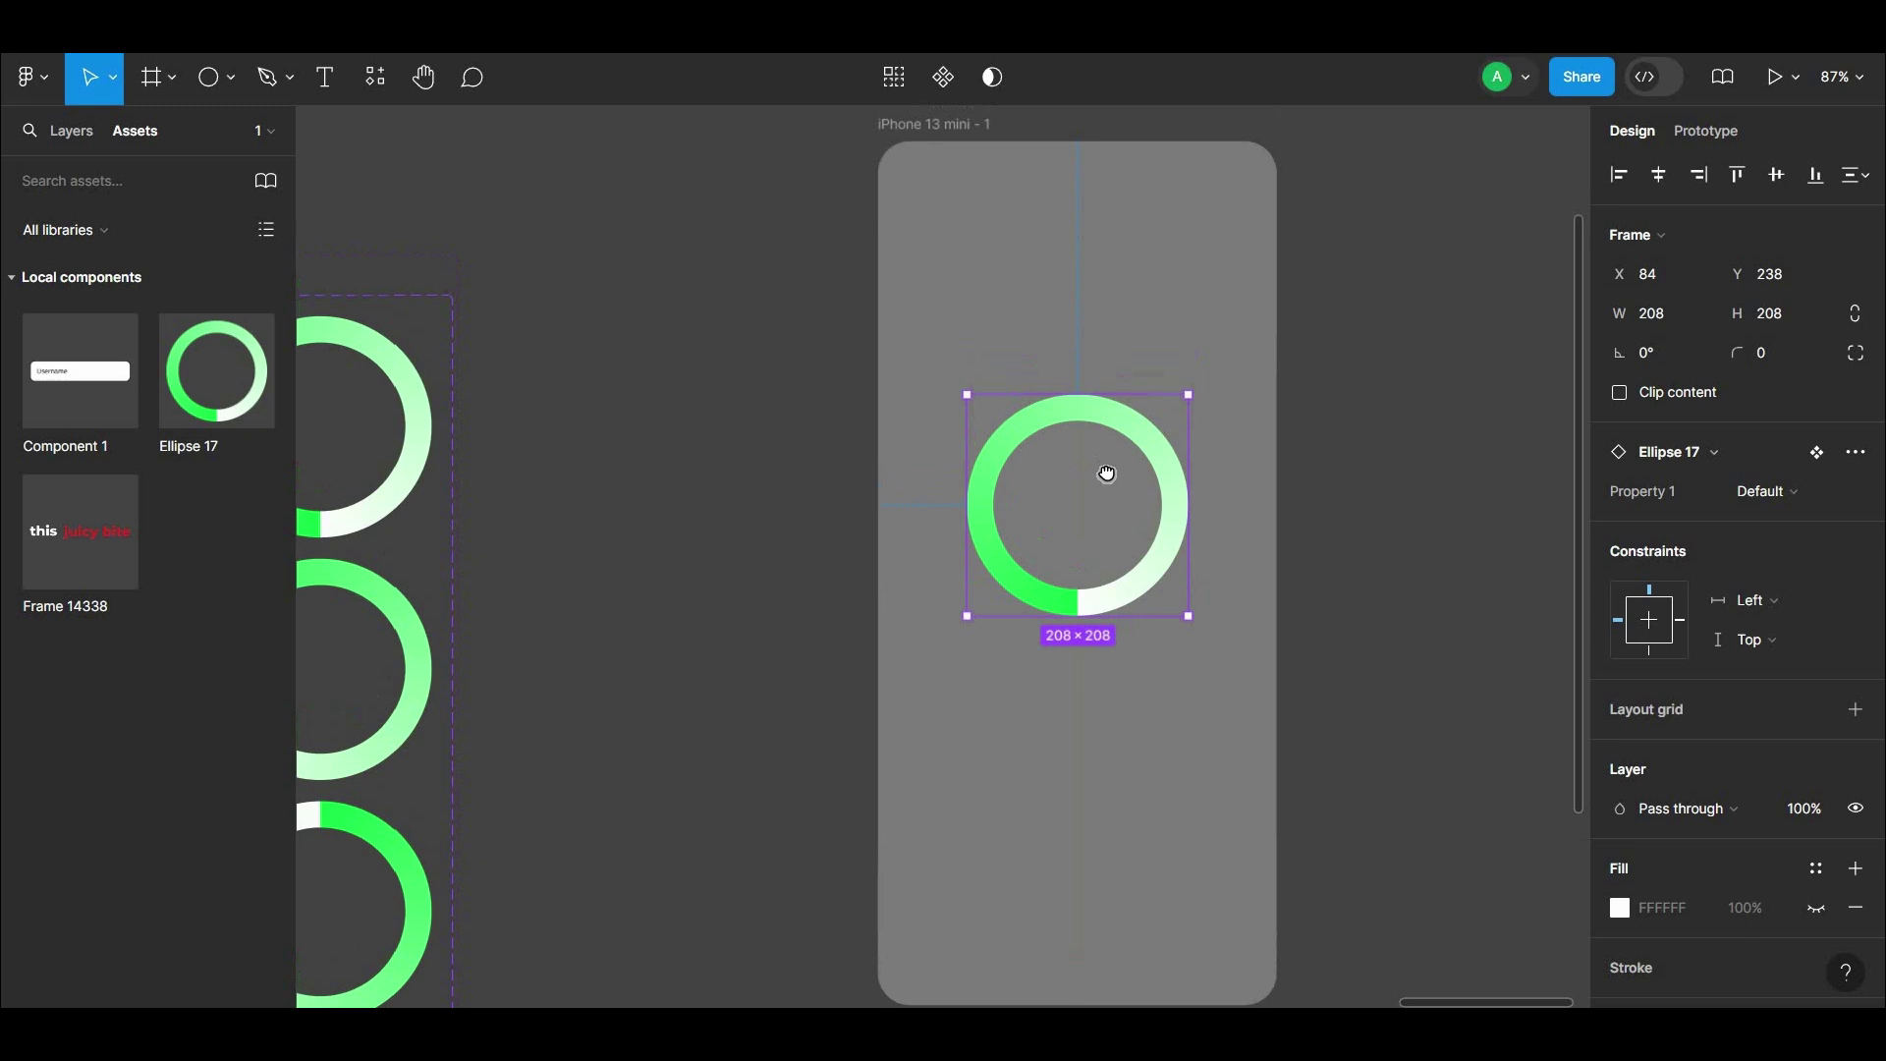
{"action": "left_click", "coordinate": [964, 156]}
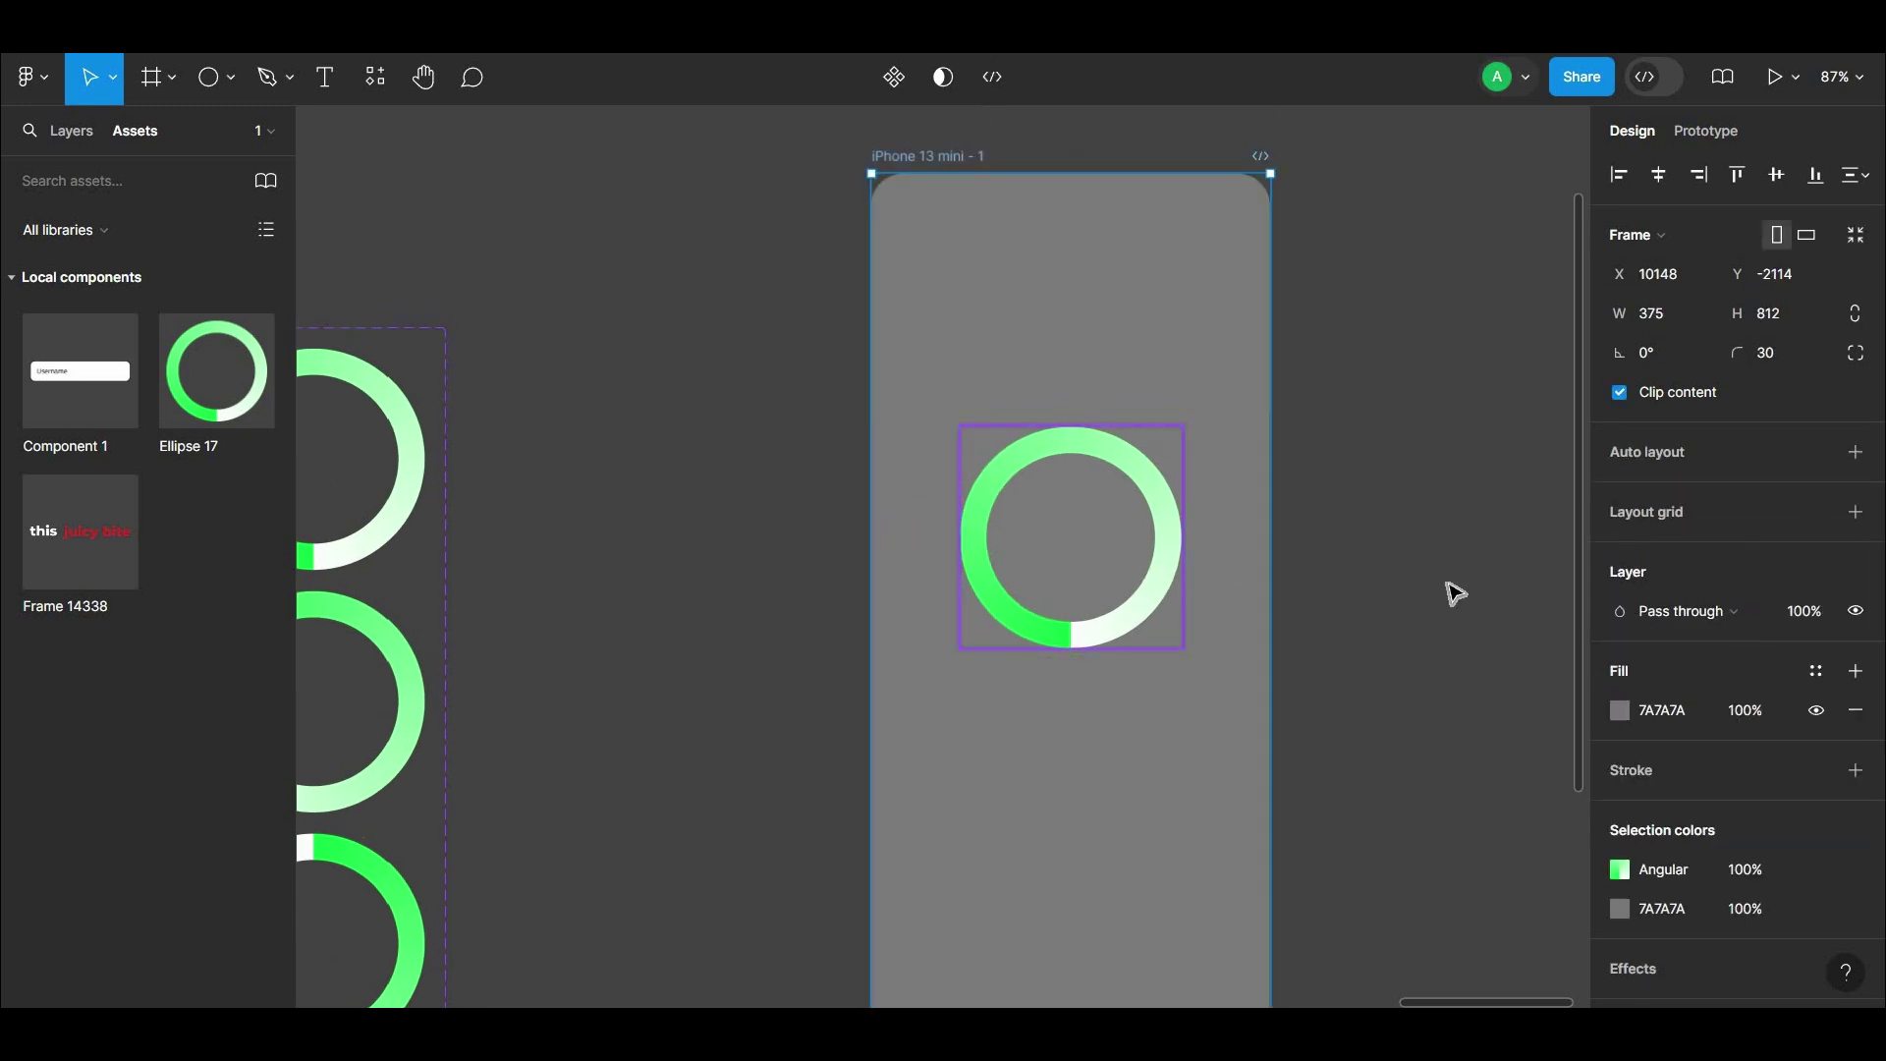
Change the frame fill to dark navy and move the ring lower in the frame.
{"action": "left_click", "coordinate": [1620, 710]}
{"action": "left_click_drag", "start_coordinate": [1379, 560], "coordinate": [1253, 578]}
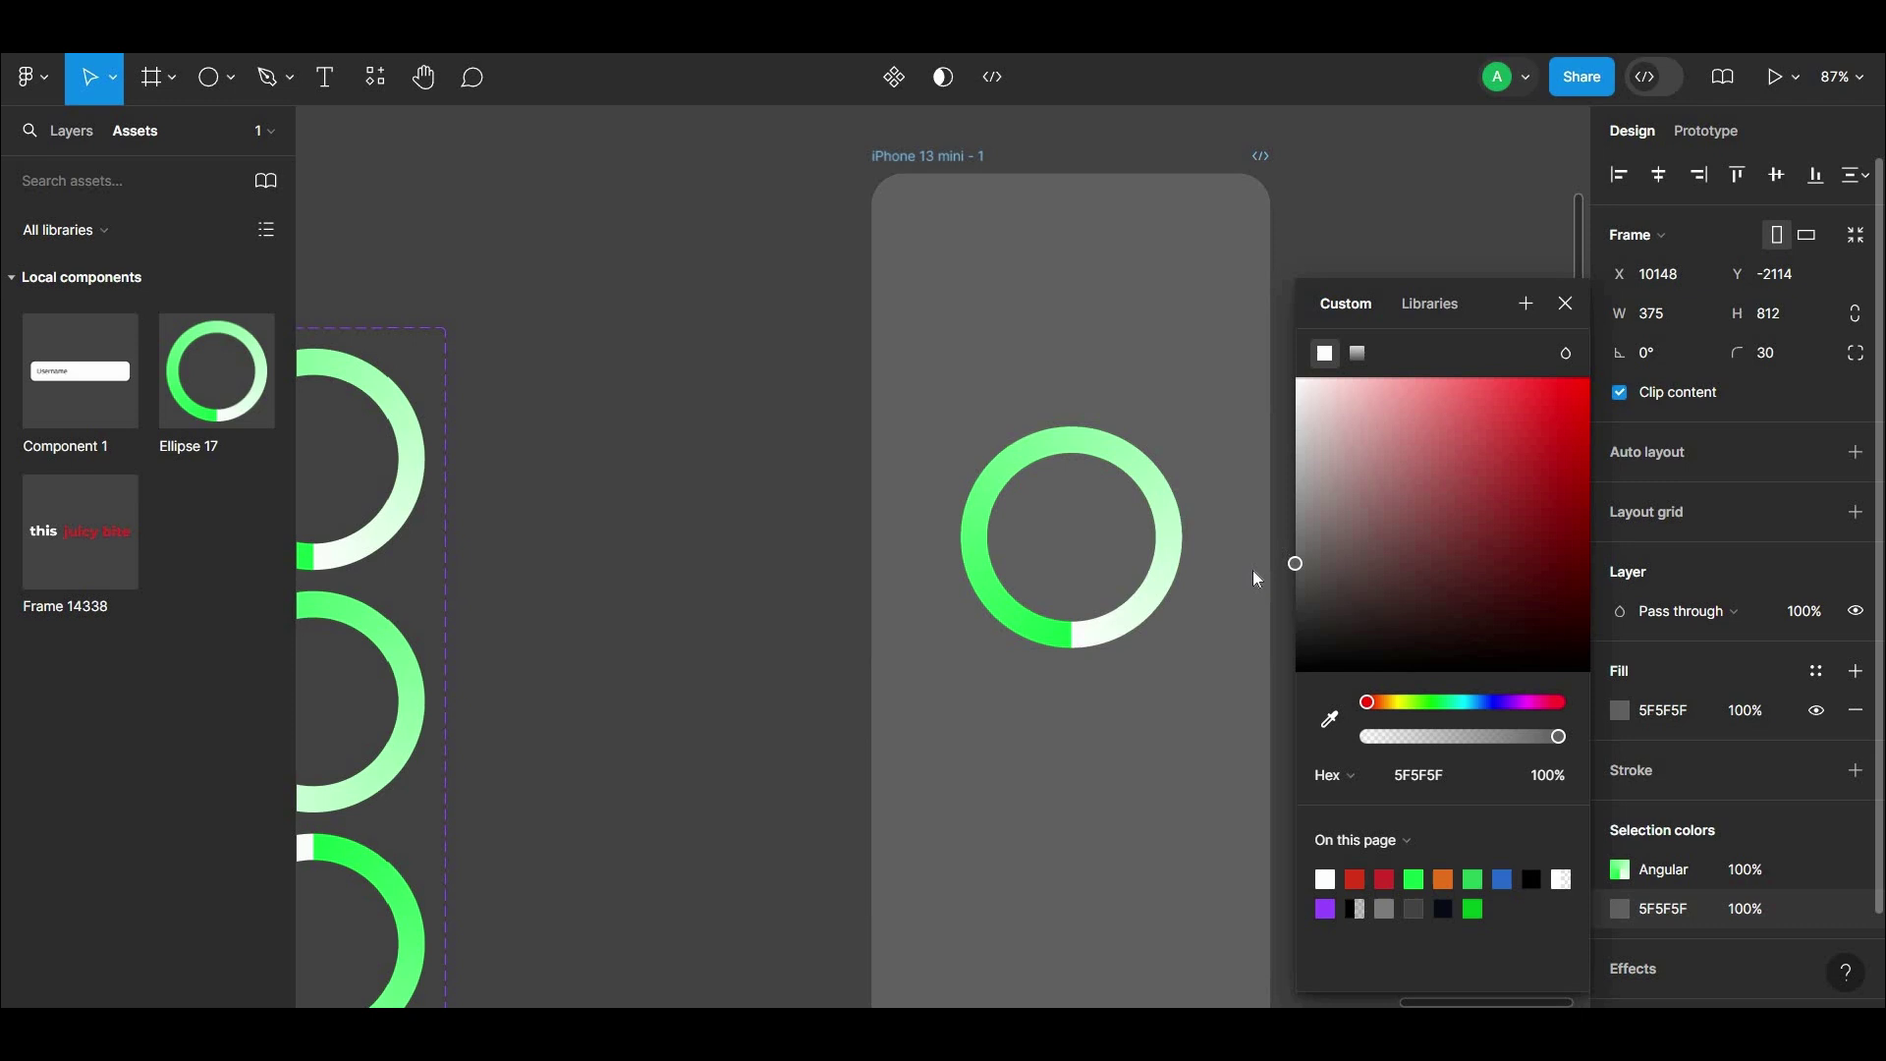
{"action": "left_click", "coordinate": [1487, 703]}
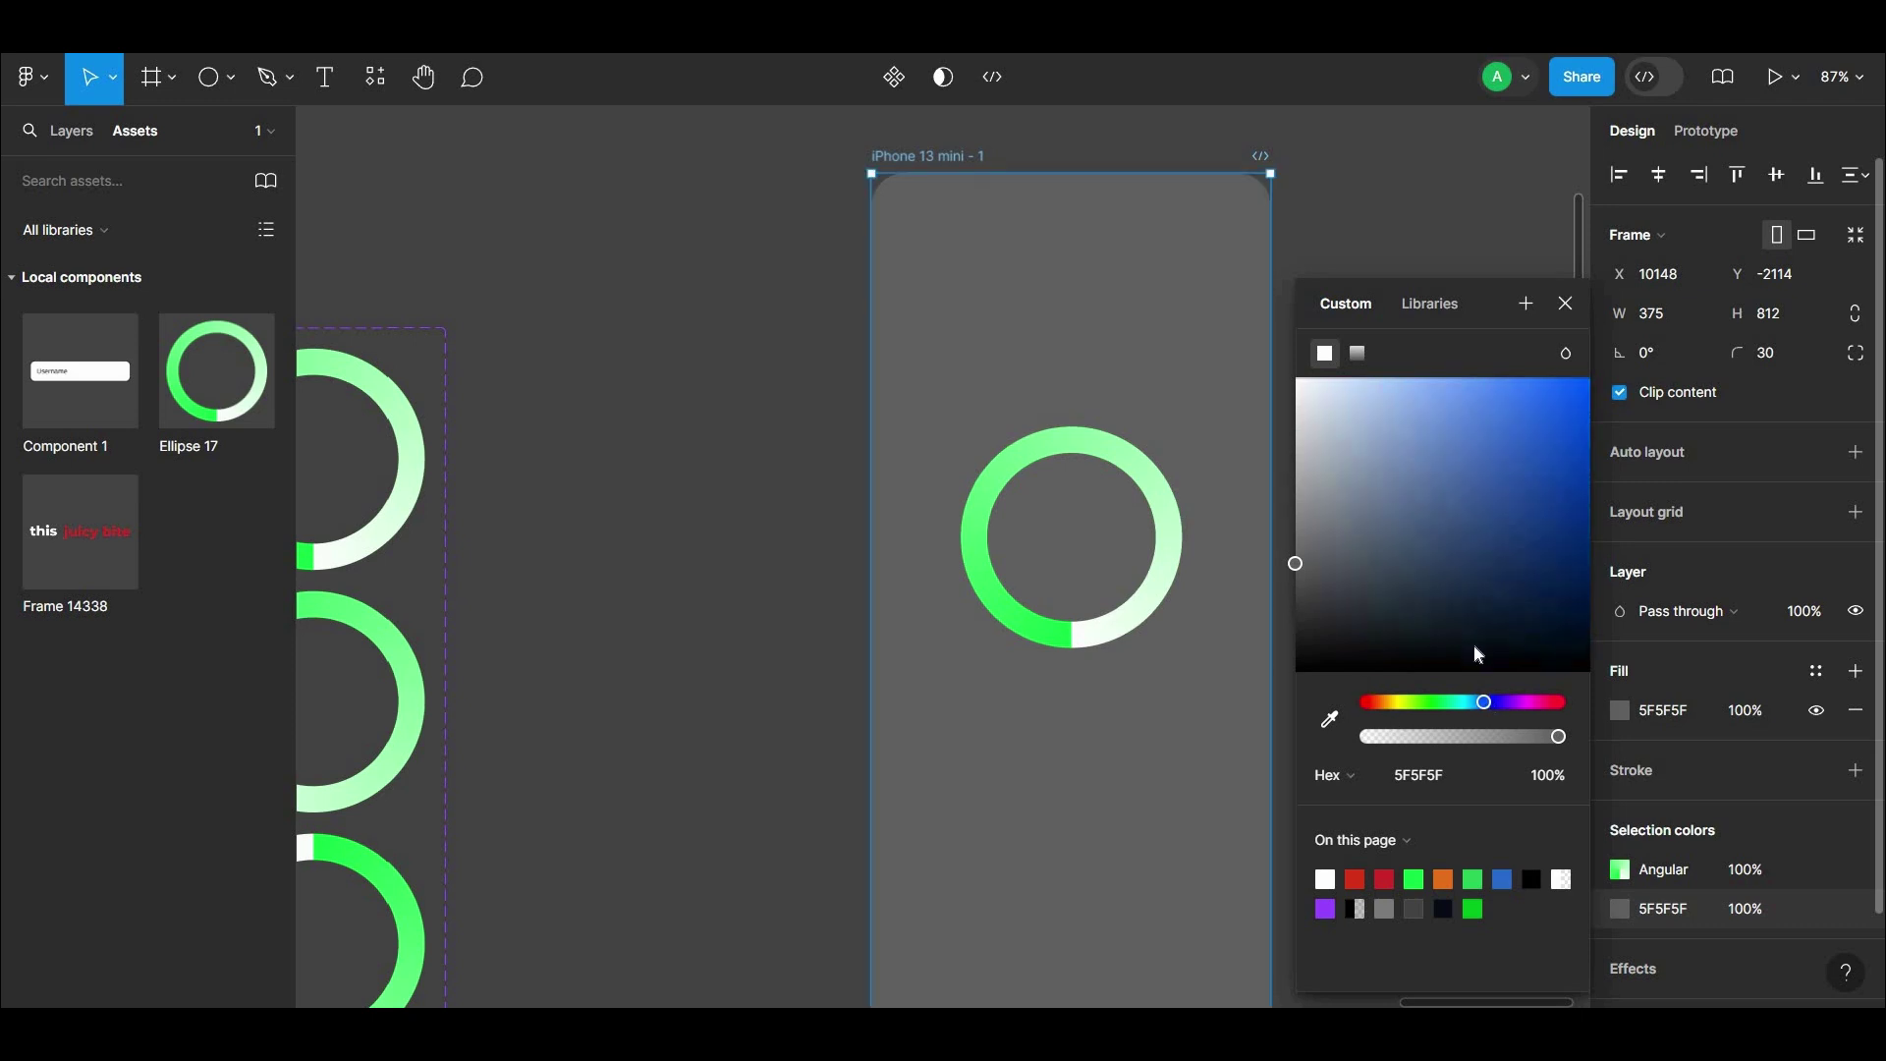
{"action": "left_click", "coordinate": [1469, 633]}
{"action": "left_click", "coordinate": [1393, 224]}
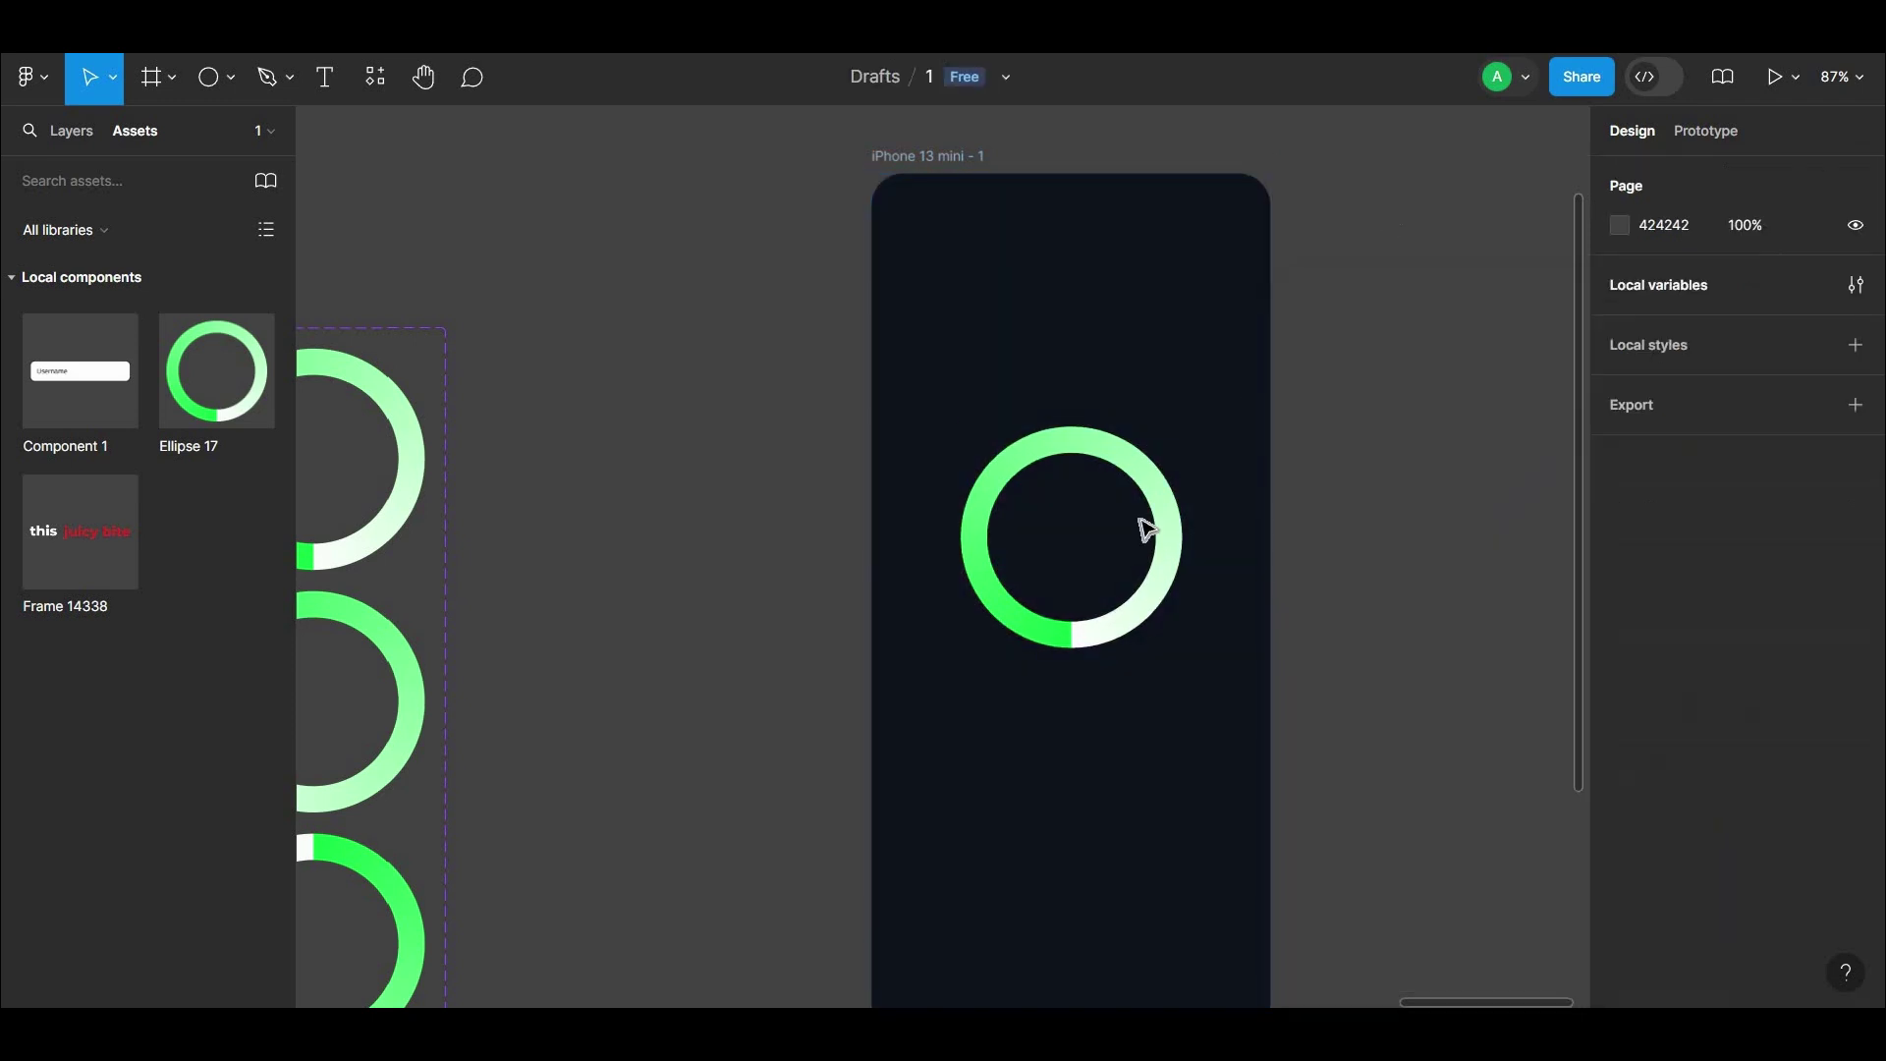
{"action": "left_click_drag", "start_coordinate": [1150, 568], "coordinate": [1151, 685]}
Scale the ring proportionally, then make the iPhone frame a prototype flow starting point.
{"action": "key", "text": "k"}
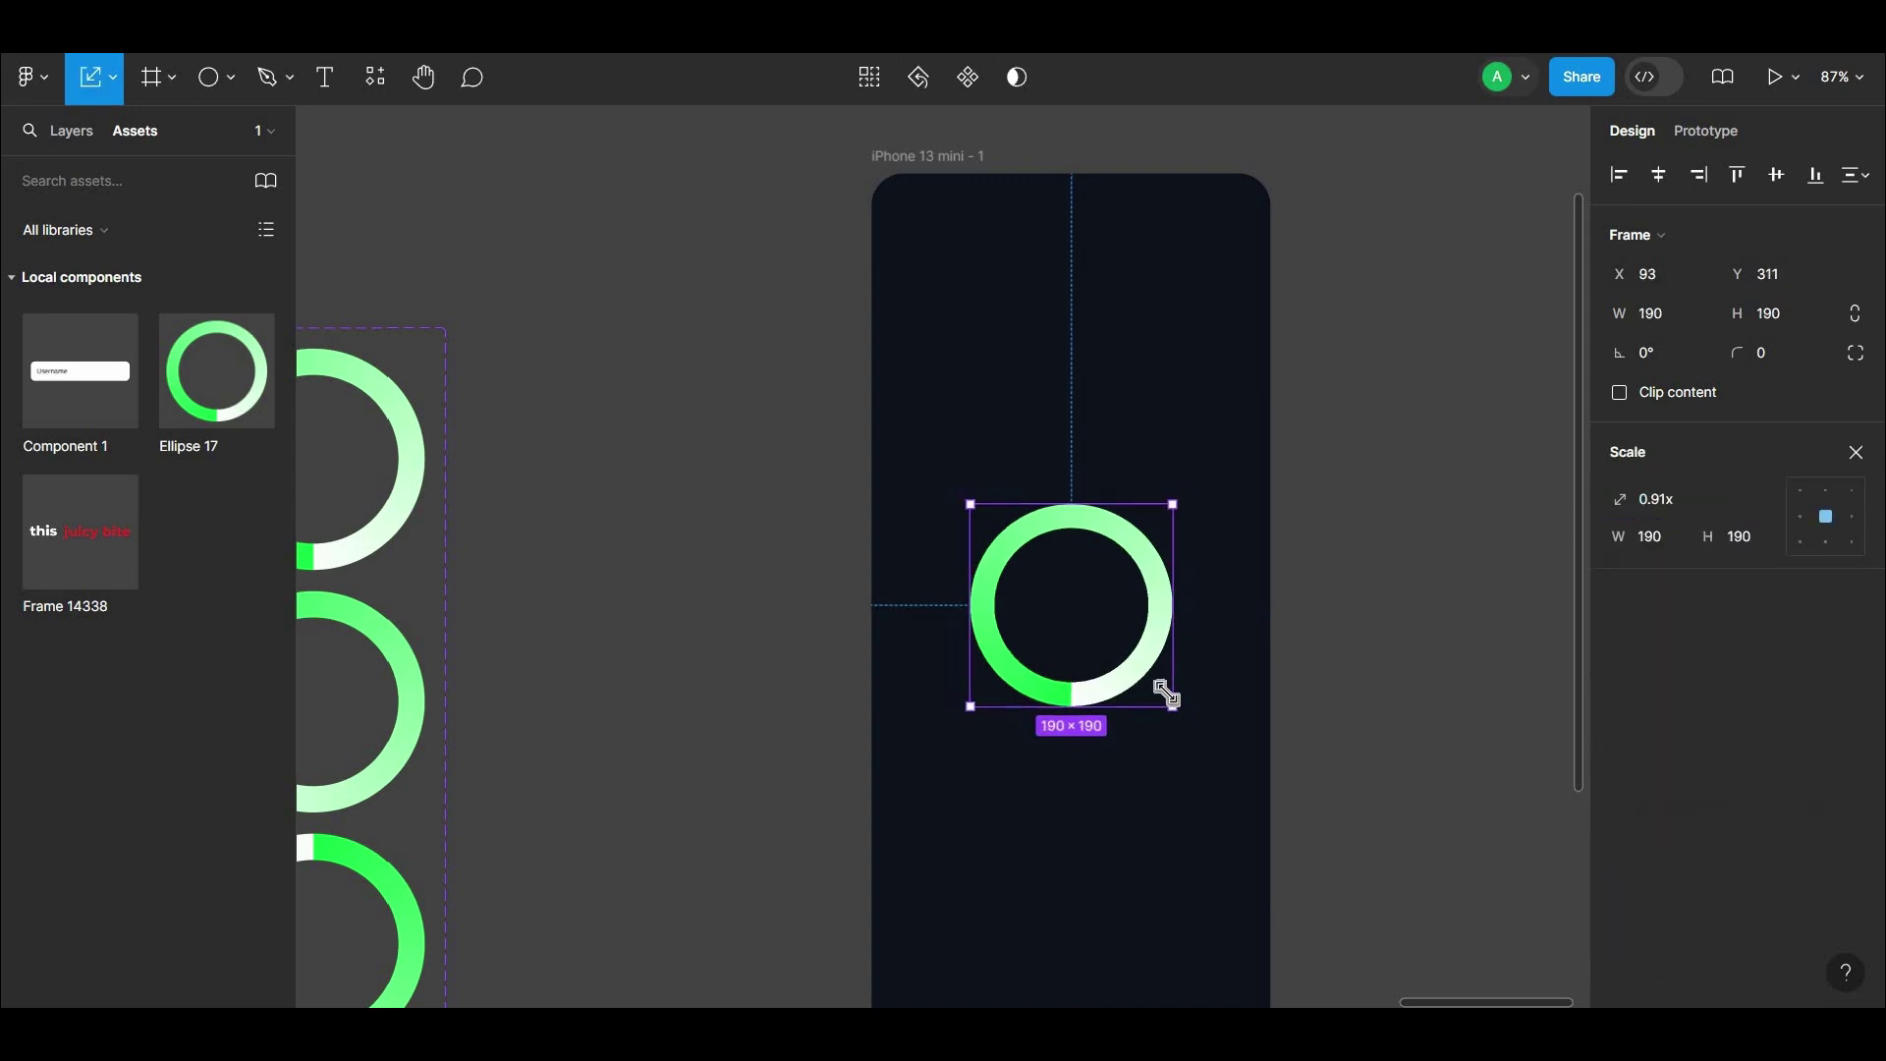
{"action": "left_click", "coordinate": [1295, 531]}
{"action": "left_click", "coordinate": [928, 156]}
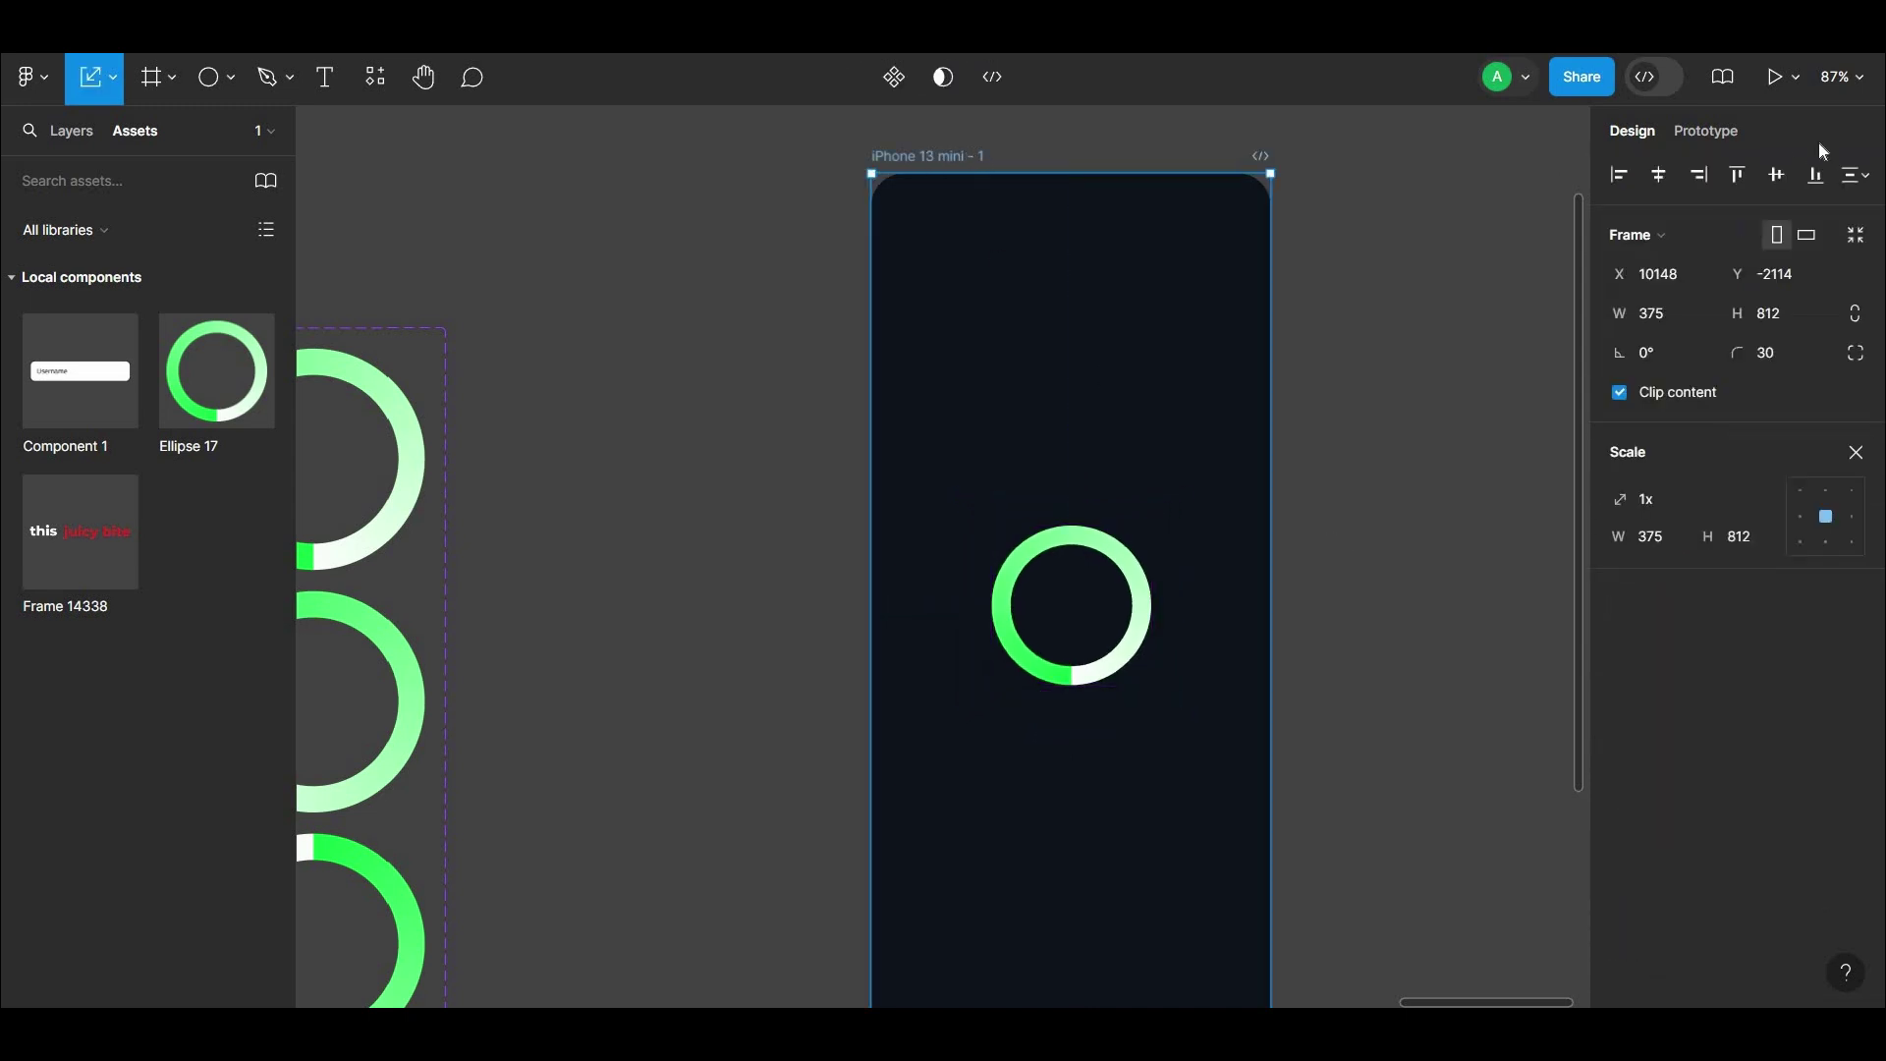
{"action": "left_click", "coordinate": [1724, 131]}
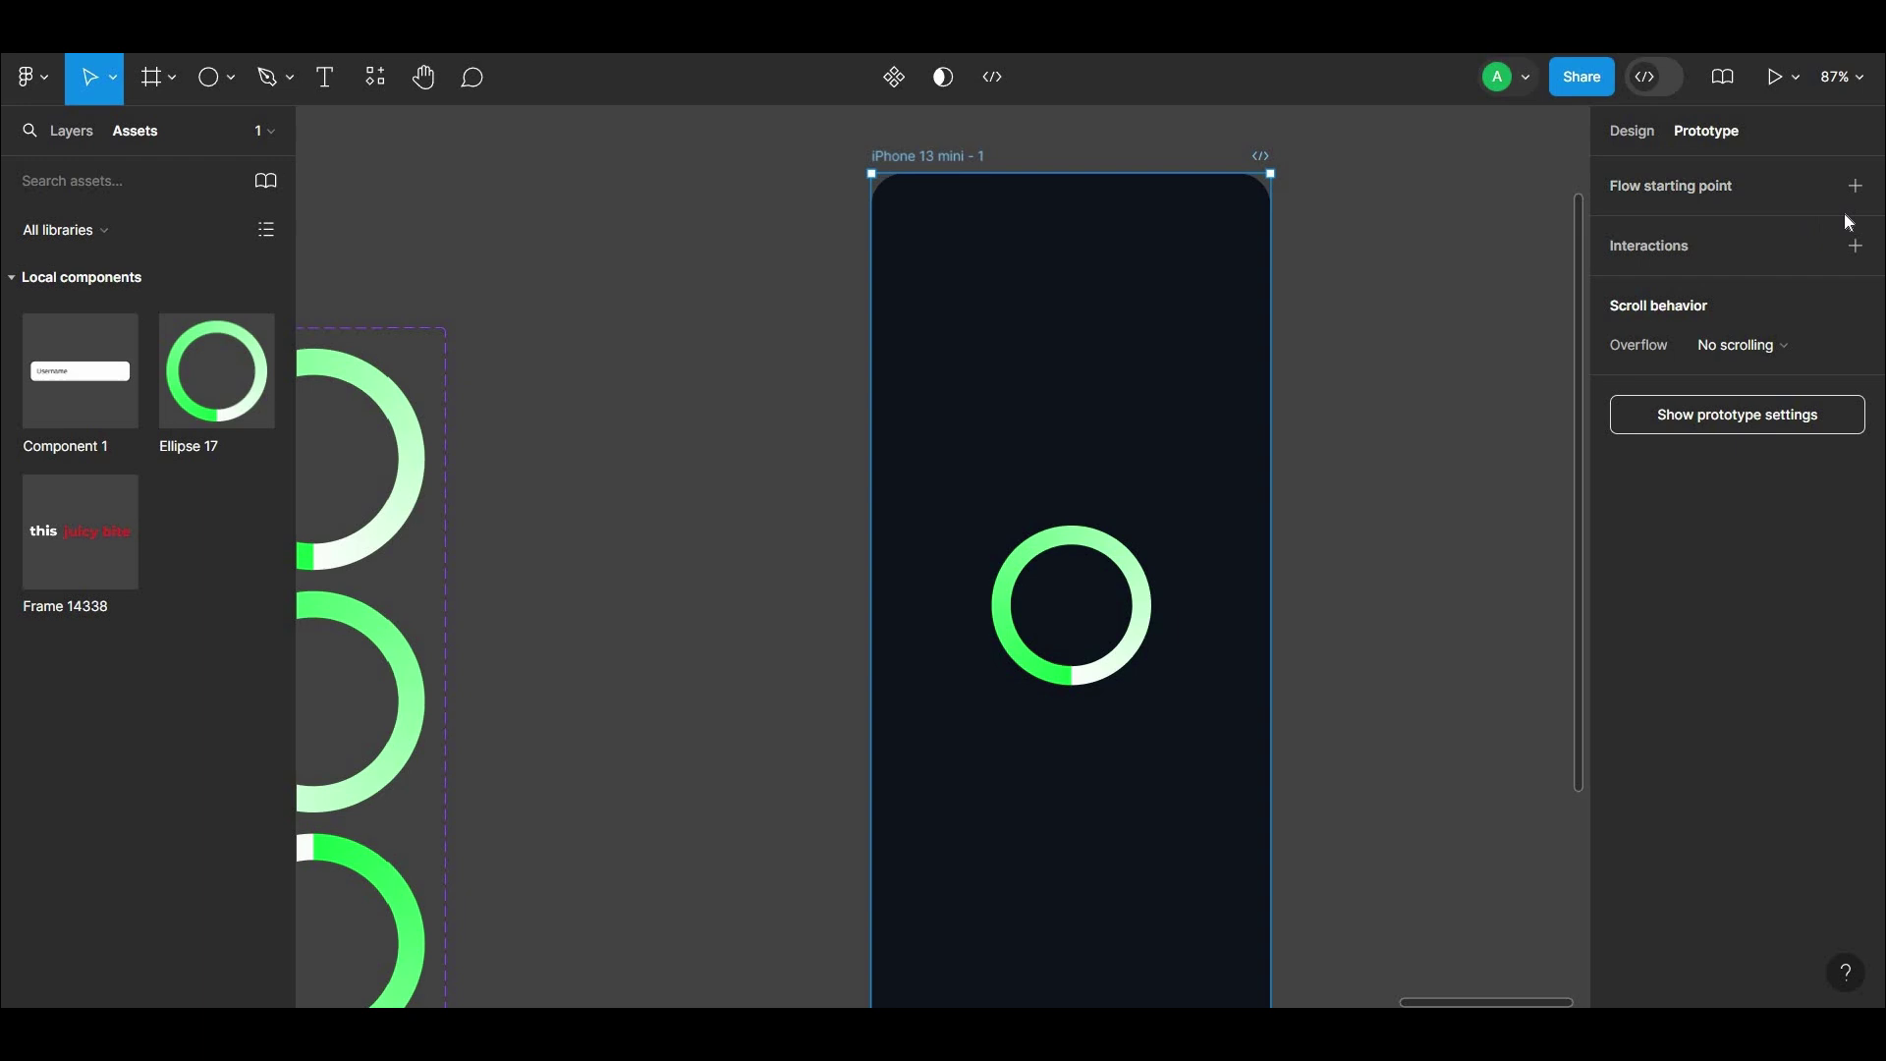
{"action": "left_click", "coordinate": [1857, 185]}
Preview the Flow 3 prototype to watch the ring spin.
{"action": "left_click", "coordinate": [1485, 244]}
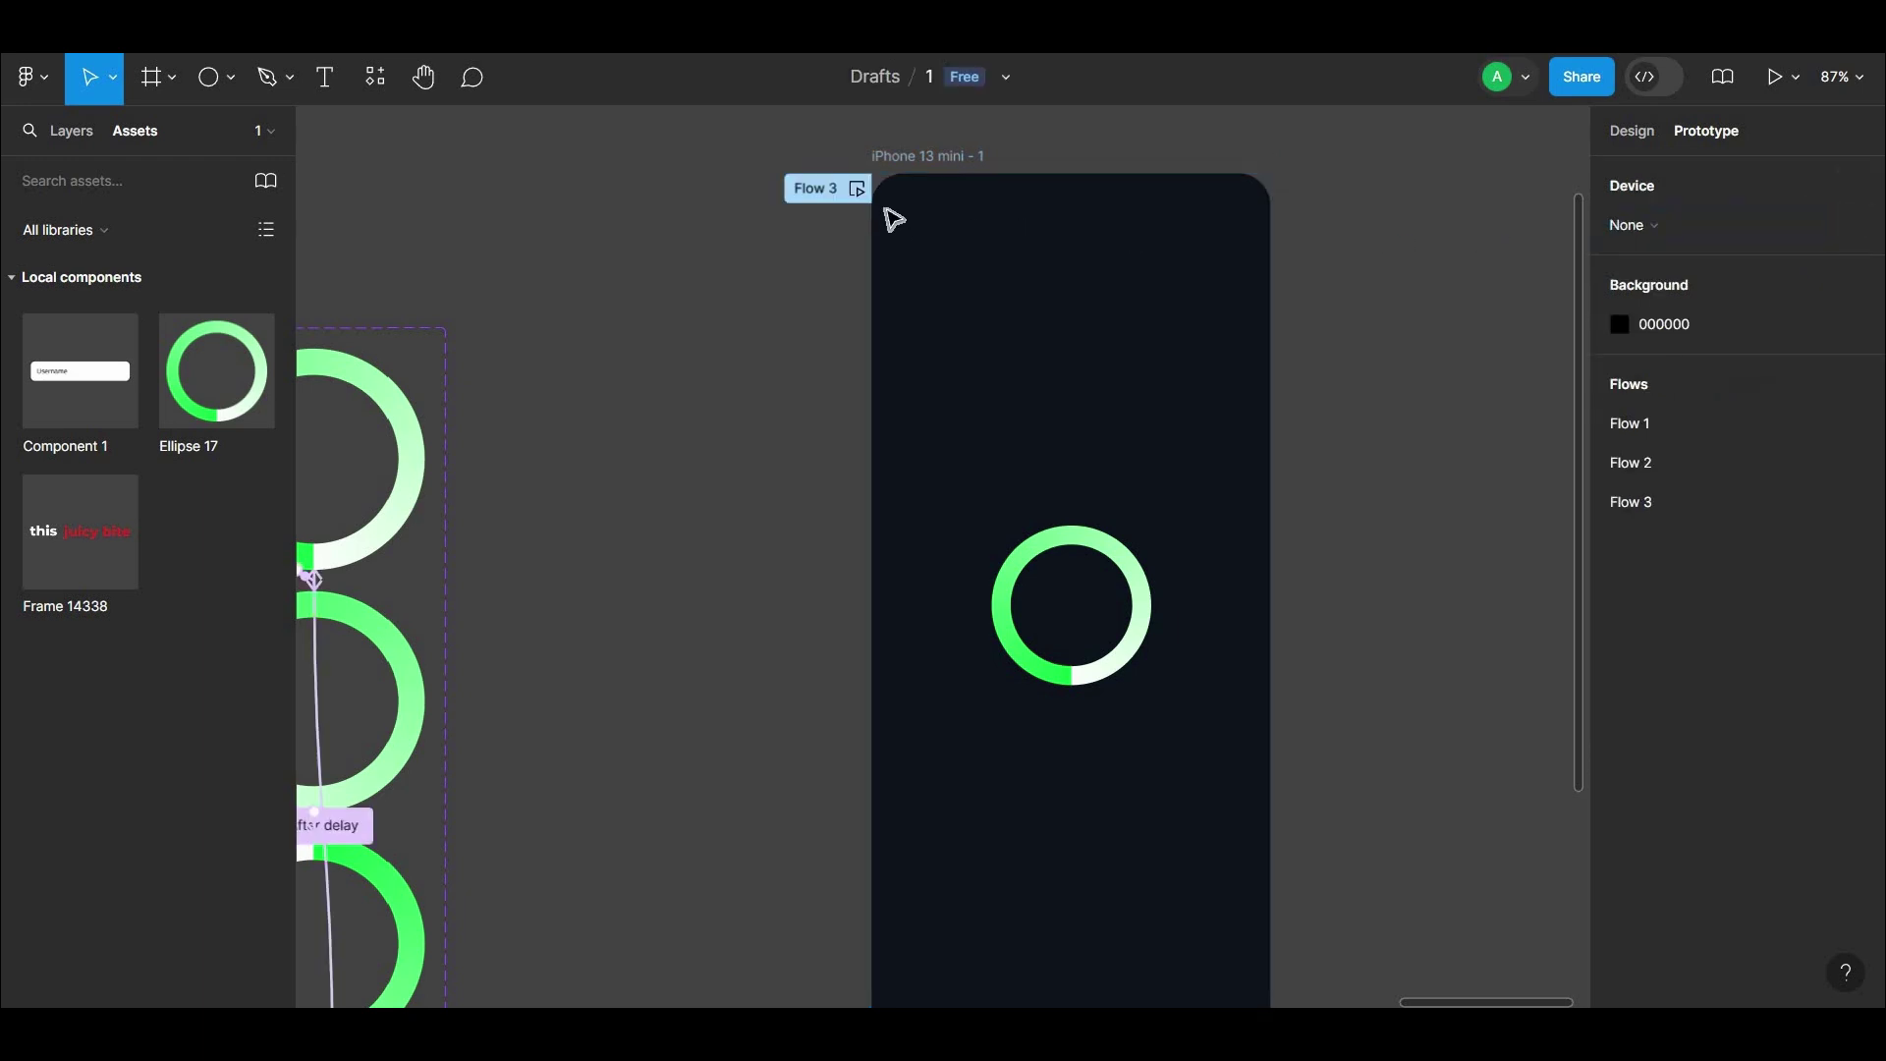
{"action": "scroll", "coordinate": [783, 262], "scroll_direction": "up", "scroll_amount": 2}
{"action": "scroll", "coordinate": [782, 261], "scroll_direction": "right", "scroll_amount": 2}
{"action": "left_click", "coordinate": [775, 248]}
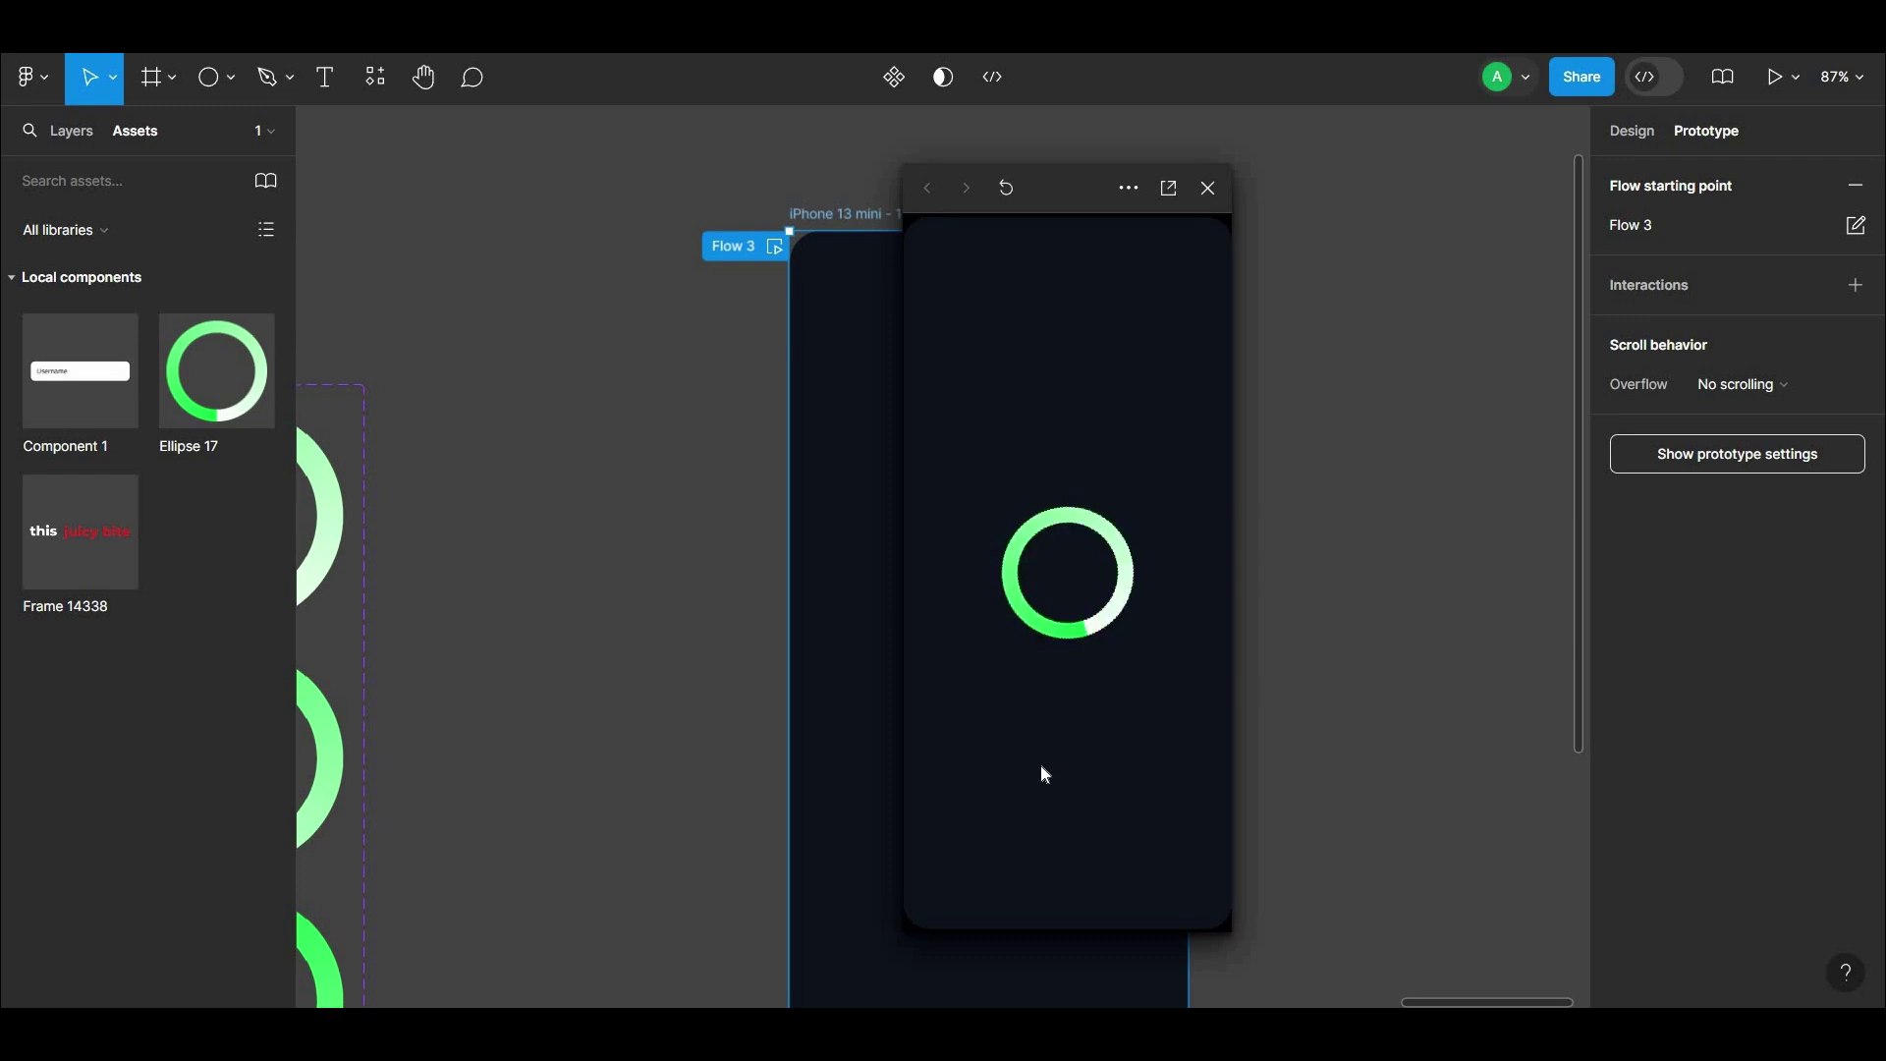
{"action": "left_click_drag", "start_coordinate": [1009, 179], "coordinate": [967, 191]}
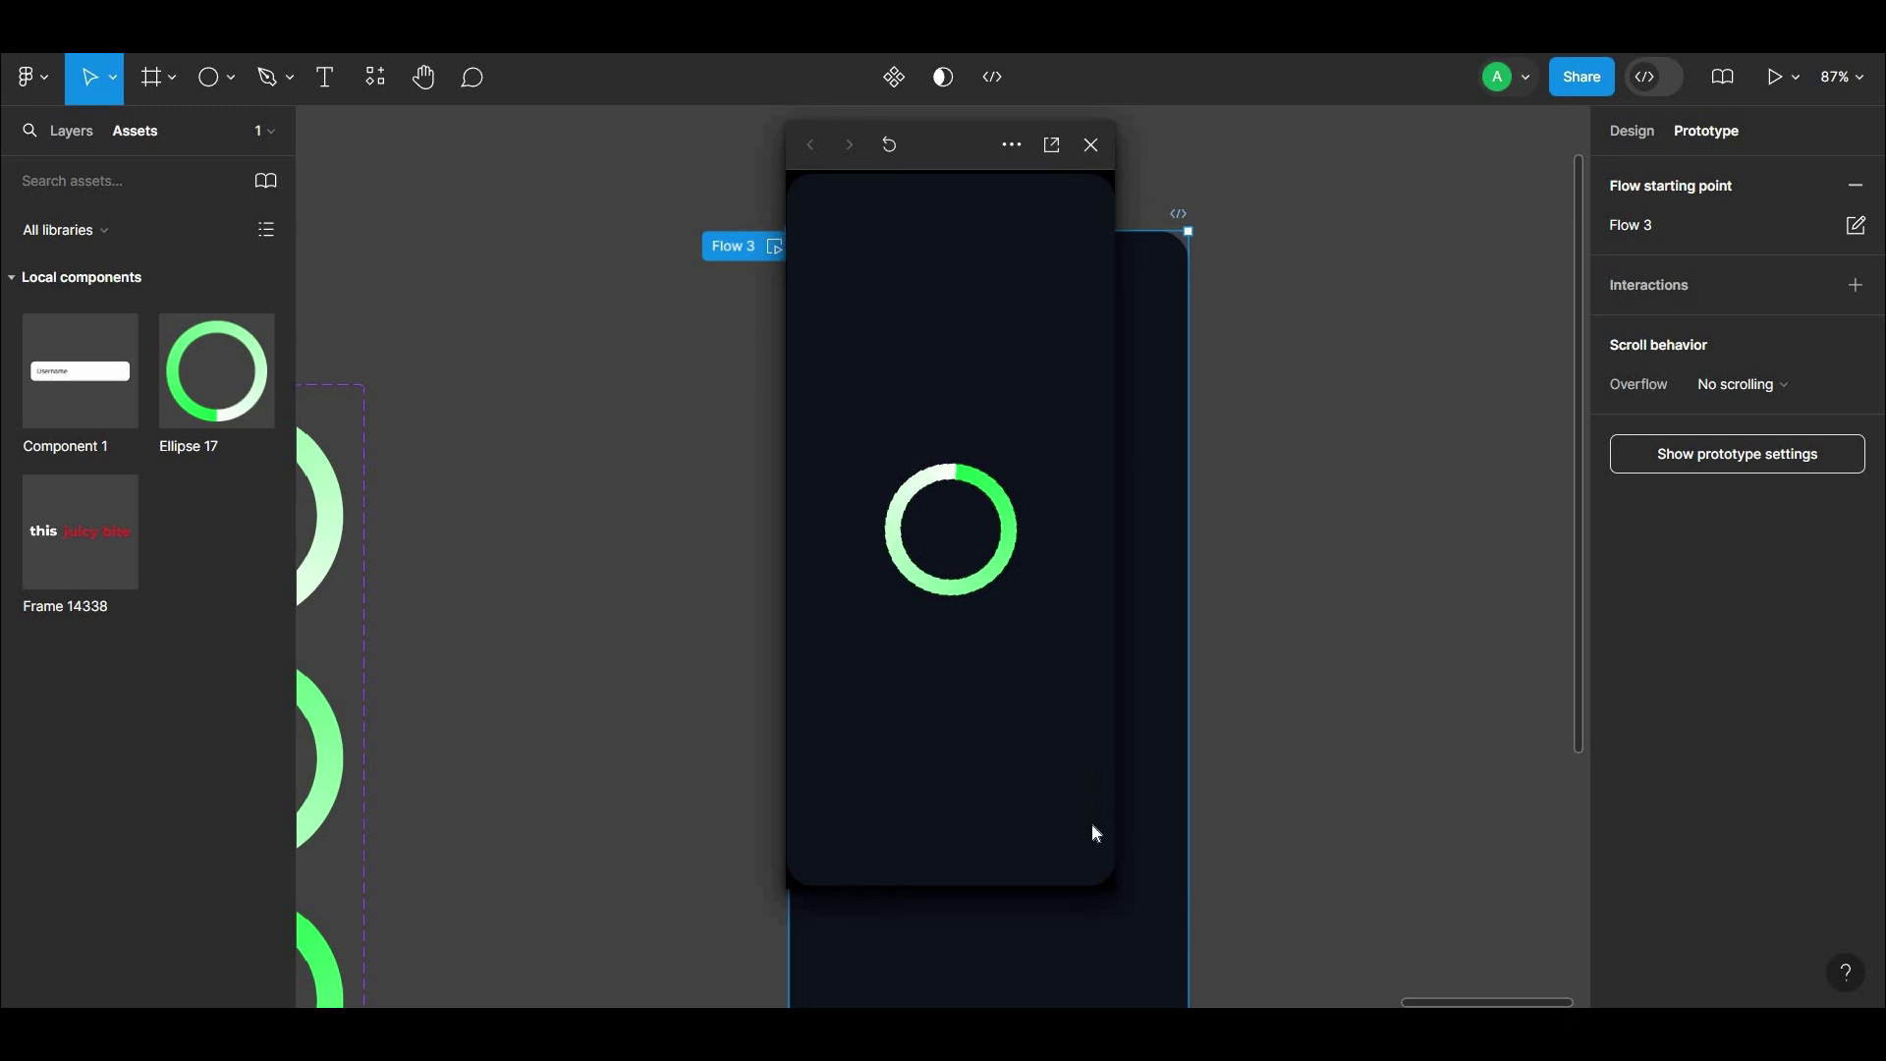